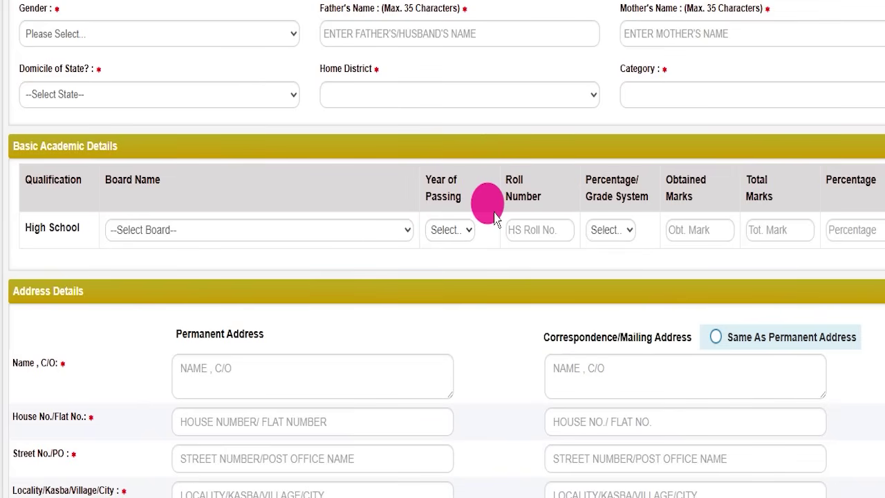
# Check the important dates on the UPSSSC PET 2026 Form Fill Up page, highlighting the last date to apply online
pyautogui.scroll(15, 484, 220)
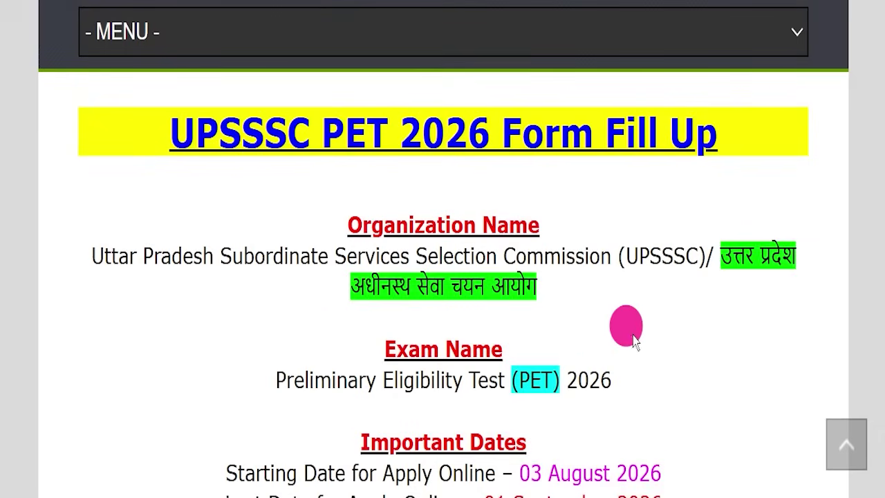
pyautogui.scroll(-2, 626, 326)
pyautogui.moveTo(479, 336); pyautogui.dragTo(694, 333)
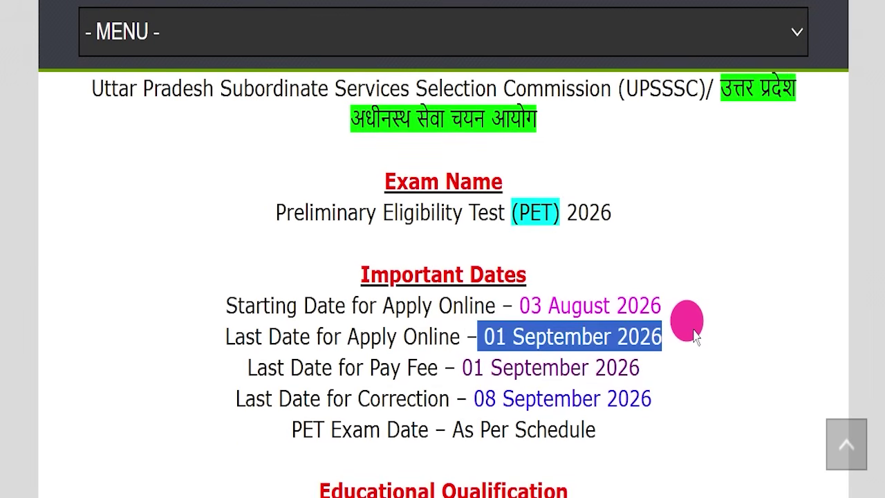
pyautogui.click(696, 335)
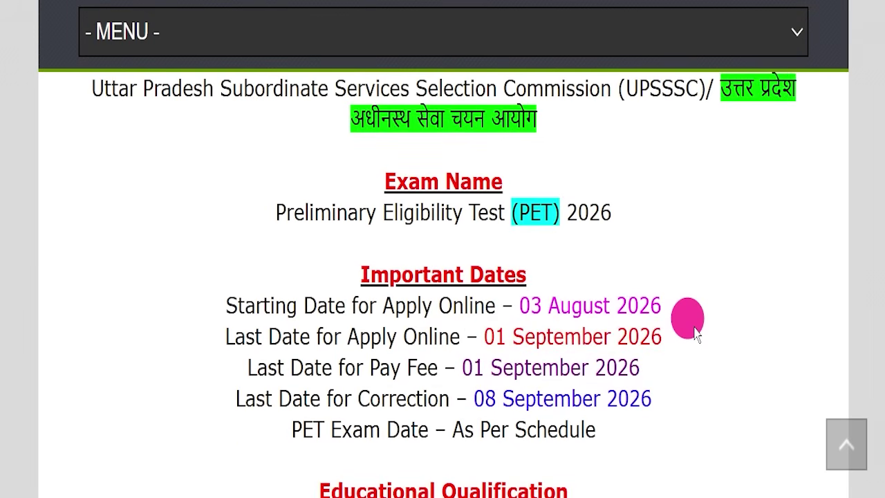
pyautogui.scroll(2, 696, 333)
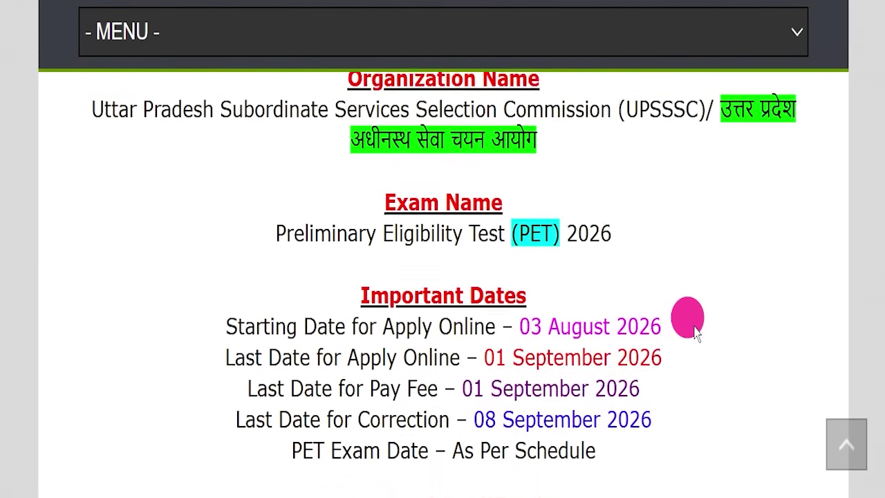
# Look through the blank One Time Registration form down to its declaration, and examine the OTR login page's sign-in options
pyautogui.click(394, 138)
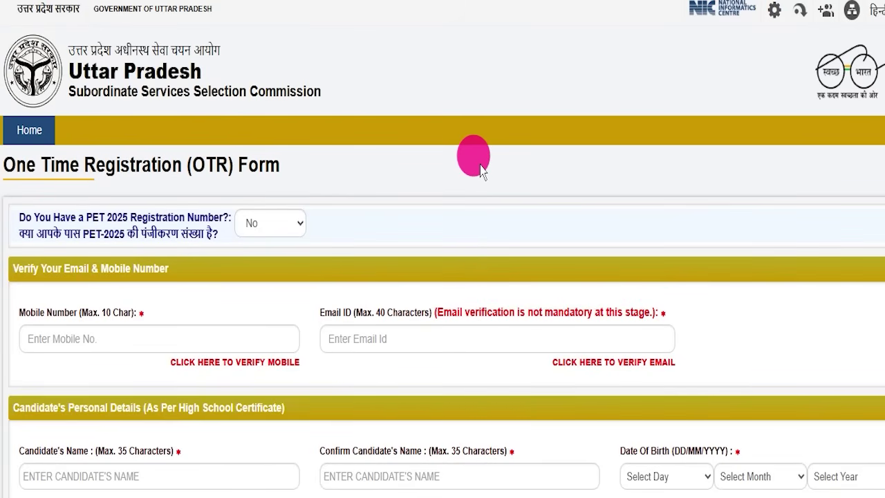
pyautogui.scroll(-2, 481, 171)
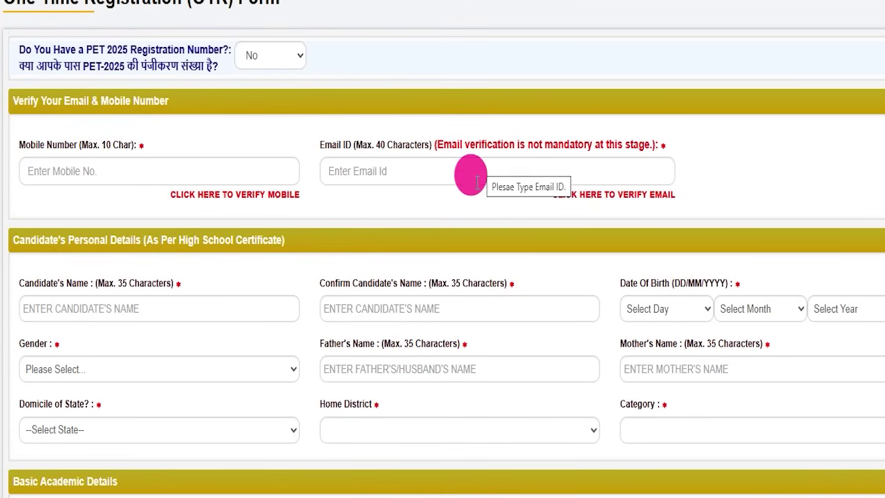
pyautogui.scroll(-11, 477, 182)
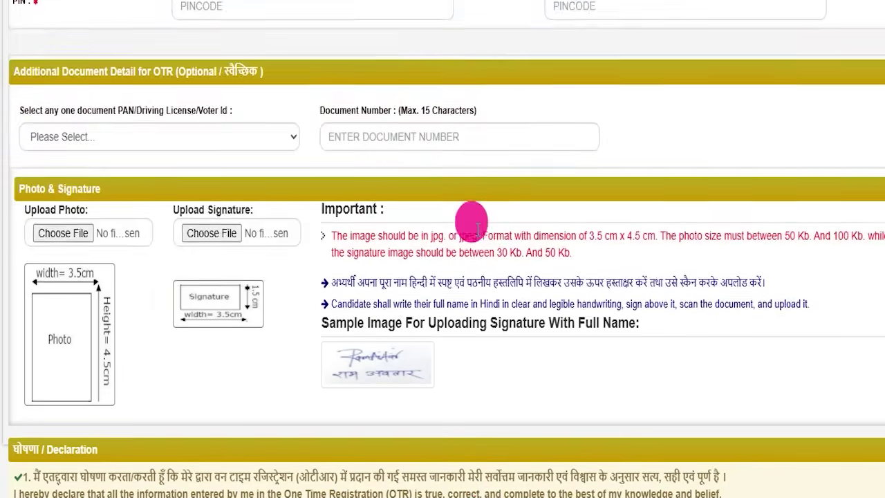
pyautogui.scroll(-3, 478, 230)
pyautogui.scroll(10, 374, 260)
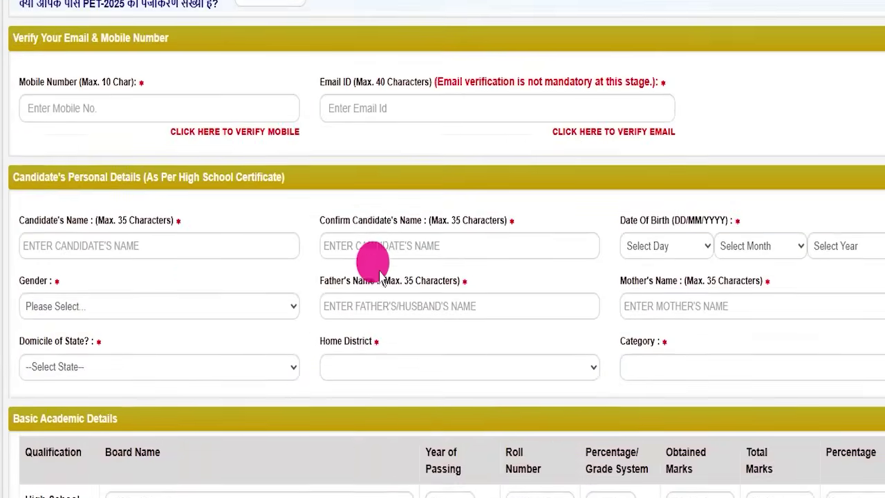
pyautogui.scroll(3, 380, 276)
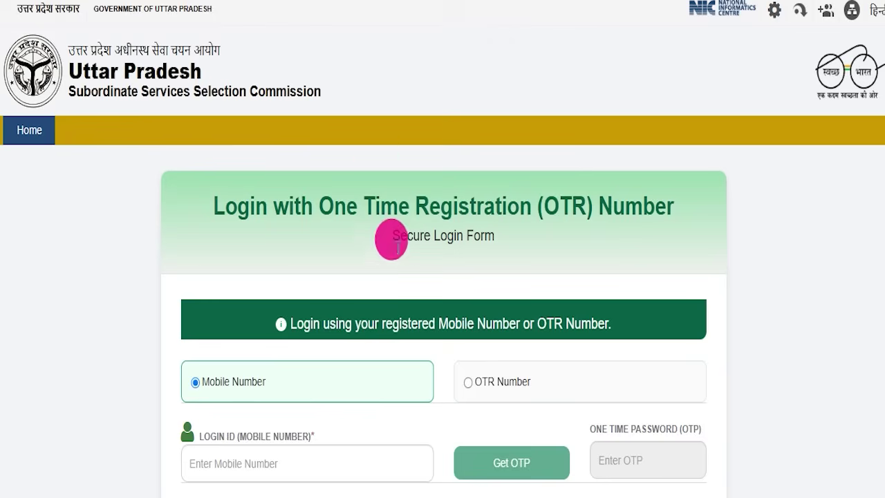
pyautogui.scroll(-4, 414, 249)
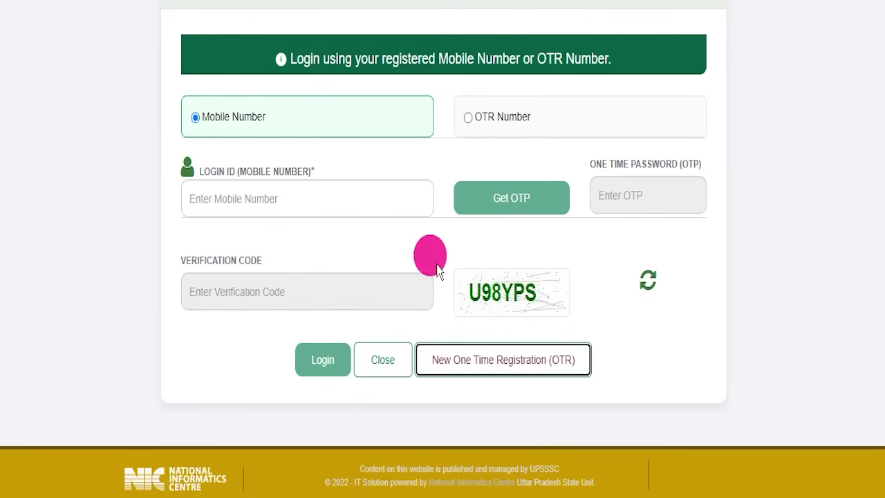
pyautogui.scroll(4, 437, 270)
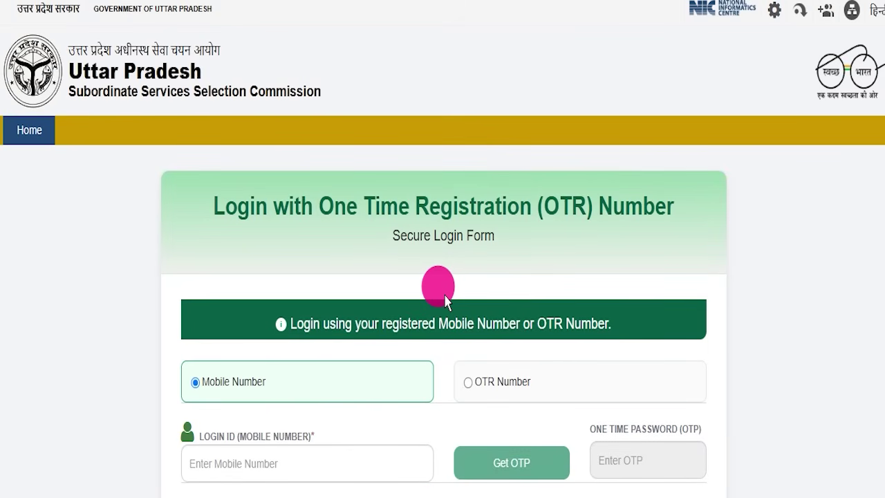
# Switch to the UPSSSC home page and look it over, including the separate Notifications page with job and PET entries
pyautogui.click(304, 2)
pyautogui.scroll(-1, 505, 262)
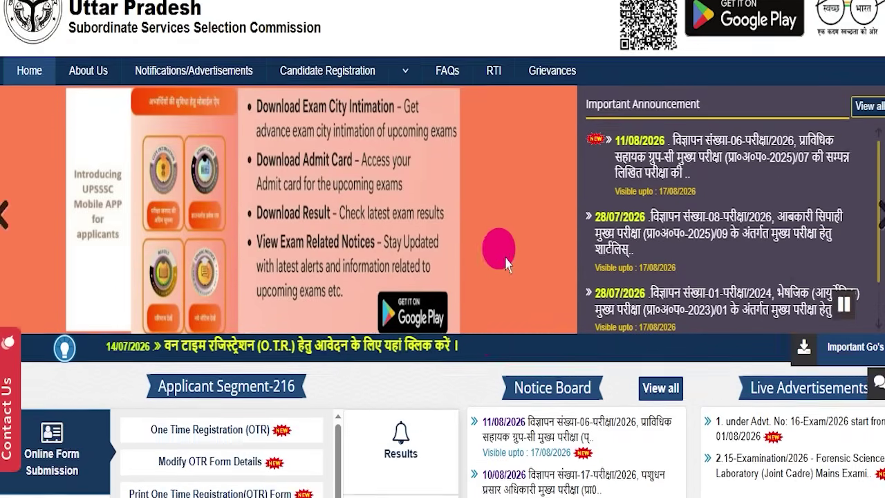
pyautogui.scroll(-4, 506, 262)
pyautogui.scroll(5, 458, 242)
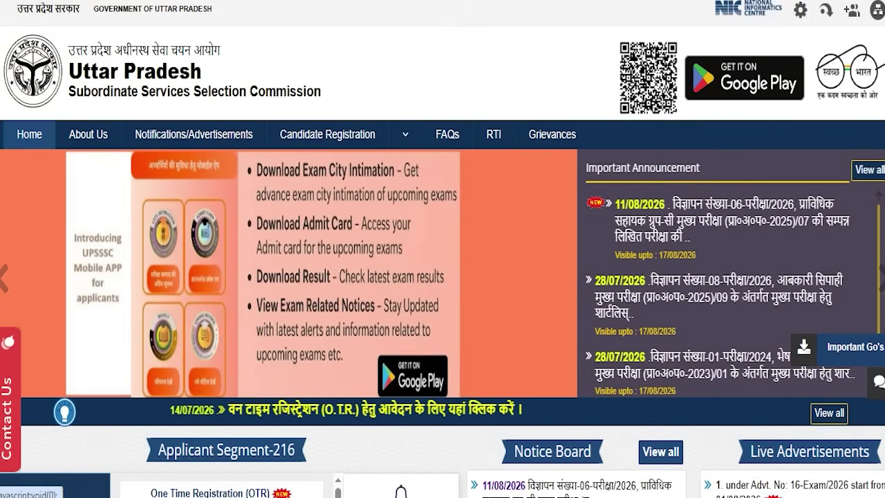
pyautogui.click(238, 1)
pyautogui.scroll(-3, 362, 260)
pyautogui.scroll(4, 363, 260)
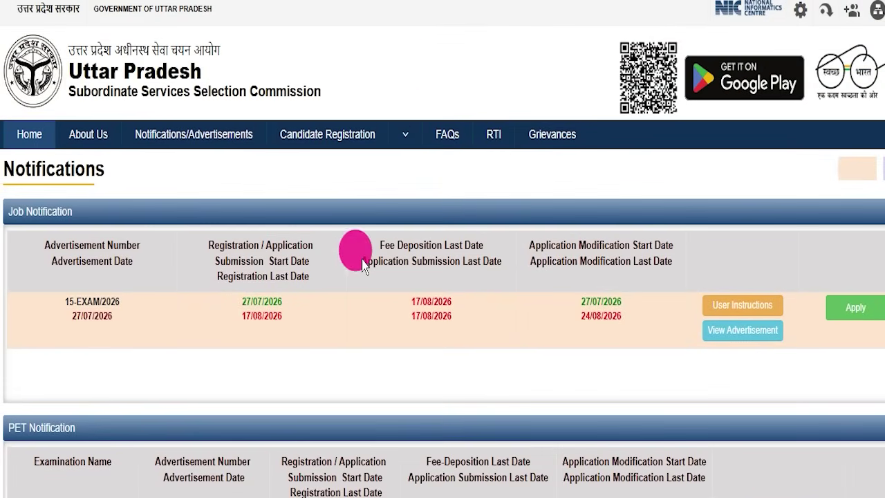
# Return to the One Time Registration form and examine its personal, academic, address, additional document, photo and signature, and declaration sections
pyautogui.click(339, 2)
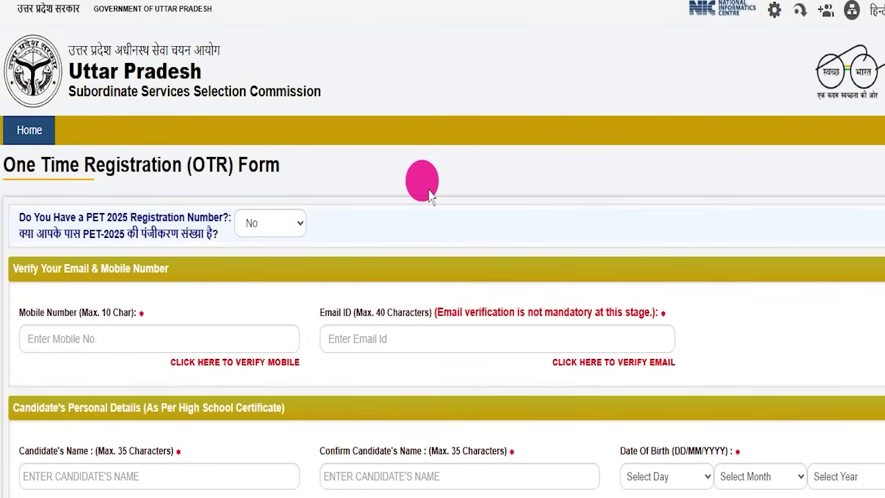
pyautogui.moveTo(3, 170); pyautogui.dragTo(328, 142)
pyautogui.click(328, 142)
pyautogui.scroll(-3, 339, 200)
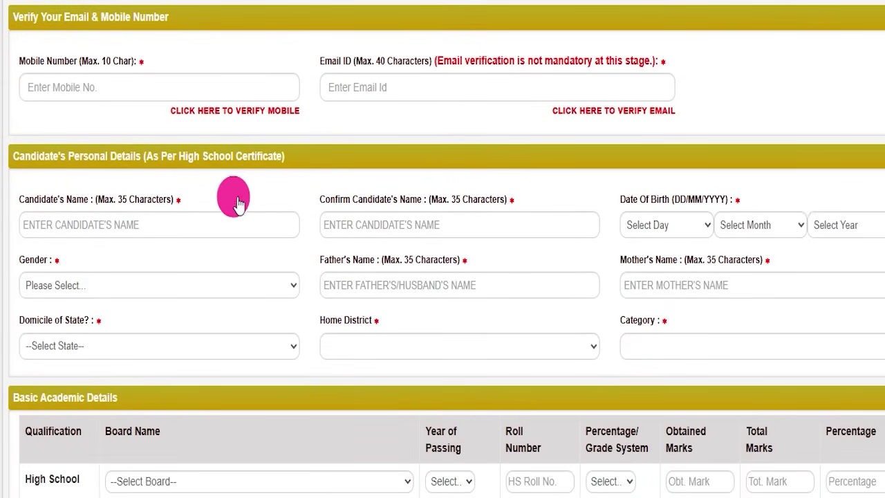
pyautogui.scroll(-2, 284, 252)
pyautogui.scroll(-3, 283, 252)
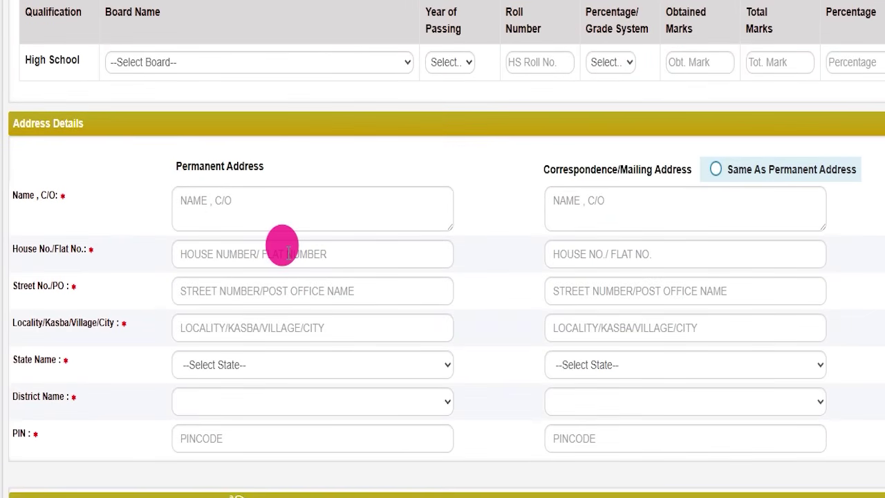
pyautogui.scroll(-3, 287, 253)
pyautogui.scroll(-2, 290, 259)
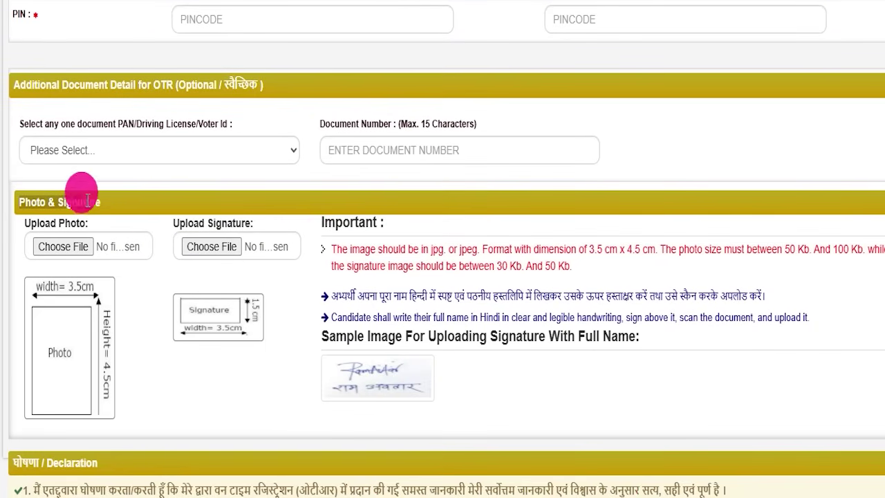
pyautogui.scroll(-1, 142, 228)
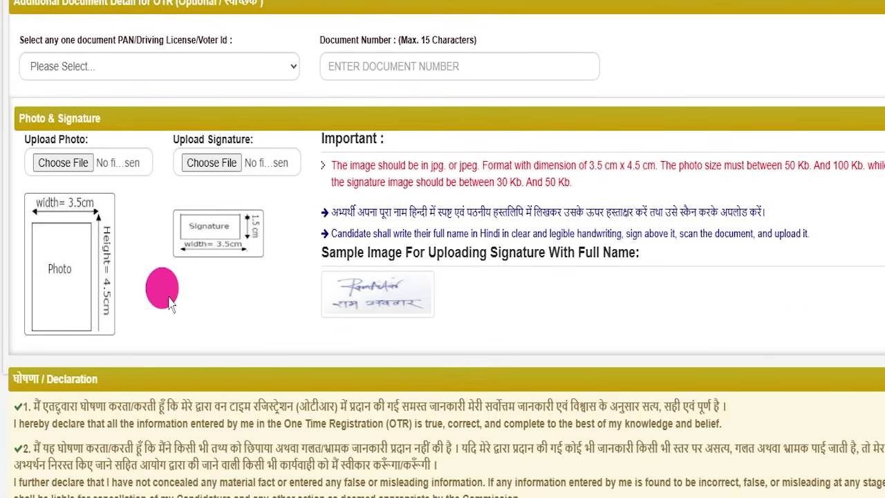
pyautogui.scroll(-1, 170, 305)
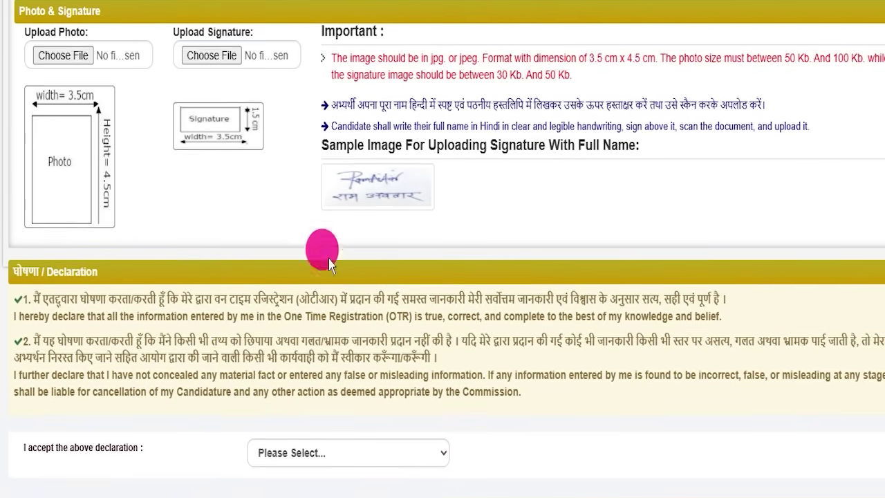
pyautogui.scroll(5, 329, 259)
pyautogui.scroll(10, 339, 277)
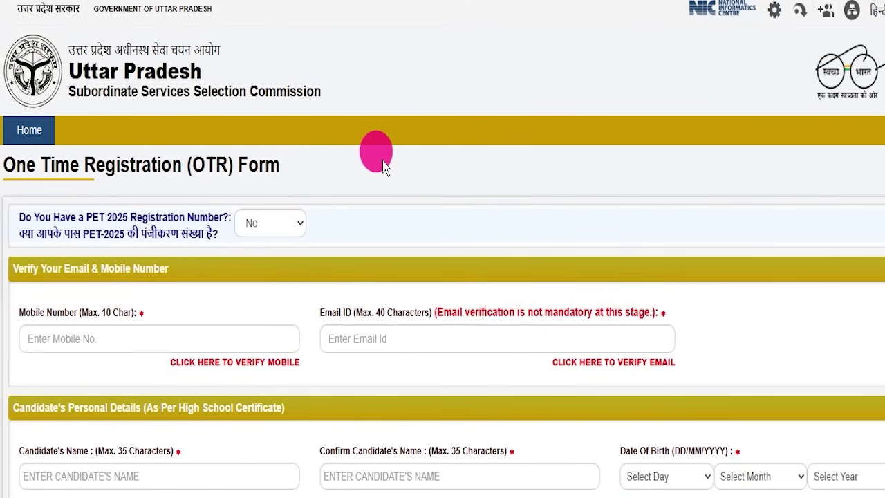
# Revisit the OTR number login page and the UPSSSC home page, looking over each from start to end
pyautogui.click(352, 1)
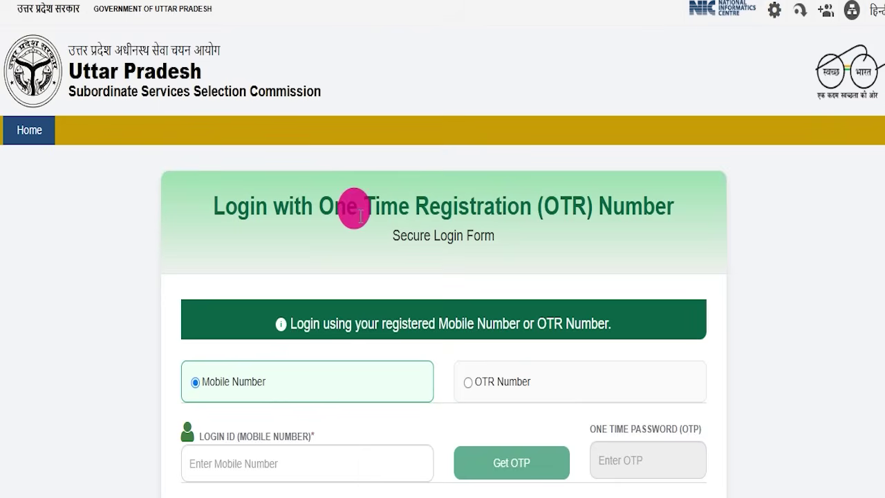
pyautogui.scroll(-3, 567, 162)
pyautogui.scroll(4, 399, 239)
pyautogui.click(345, 1)
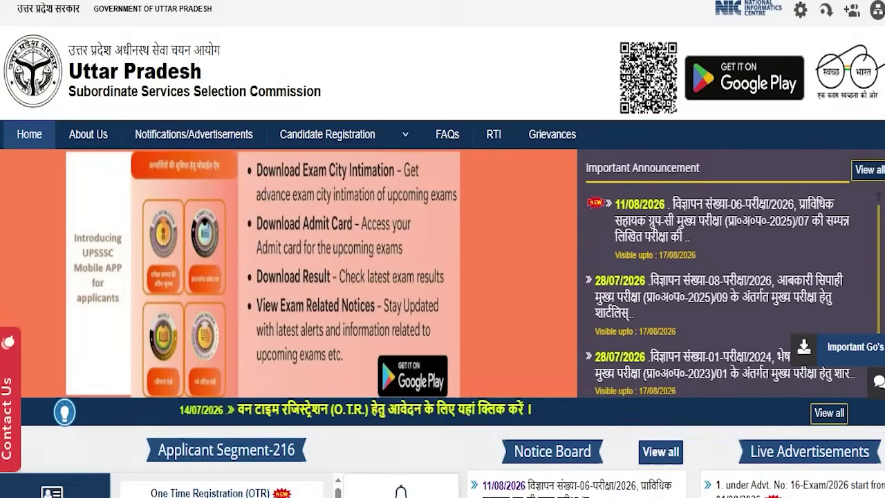
pyautogui.scroll(-3, 384, 267)
pyautogui.scroll(-4, 385, 266)
pyautogui.scroll(10, 384, 262)
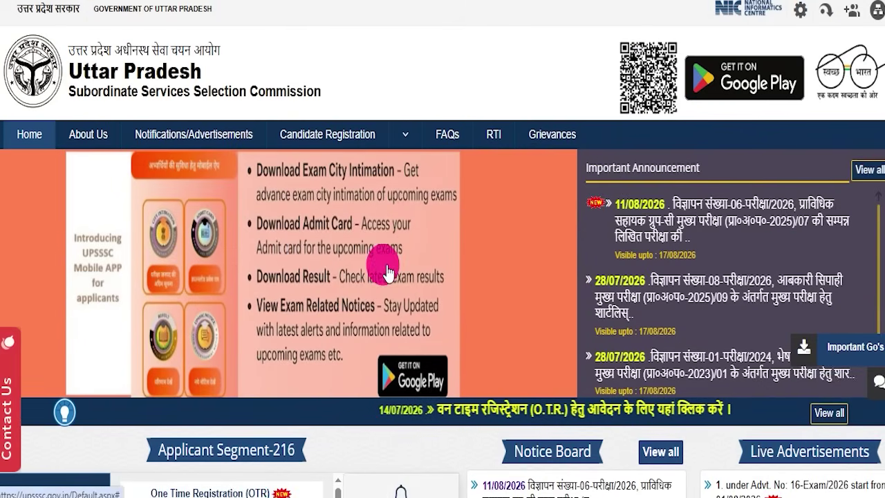
# View the PET entry on the Notifications page and the schedule table in the PET-2026 advertisement PDF
pyautogui.click(304, 1)
pyautogui.scroll(-4, 355, 253)
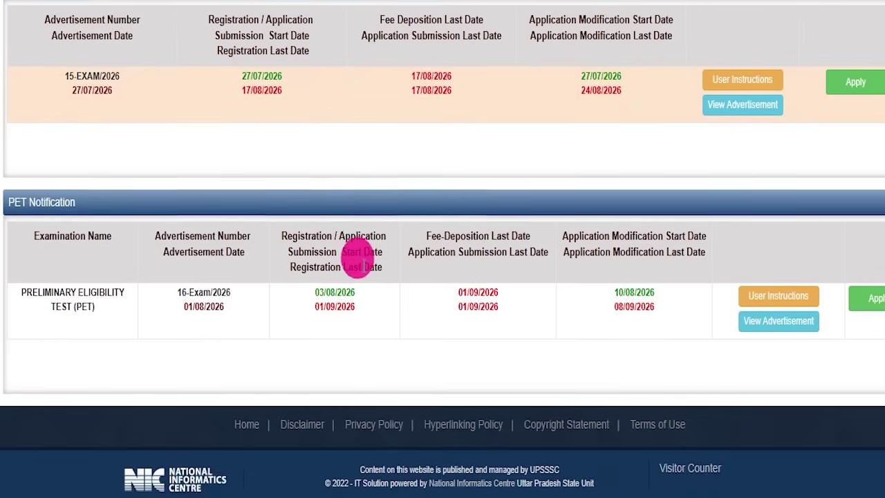
pyautogui.scroll(4, 357, 257)
pyautogui.click(239, 1)
pyautogui.scroll(-10, 340, 200)
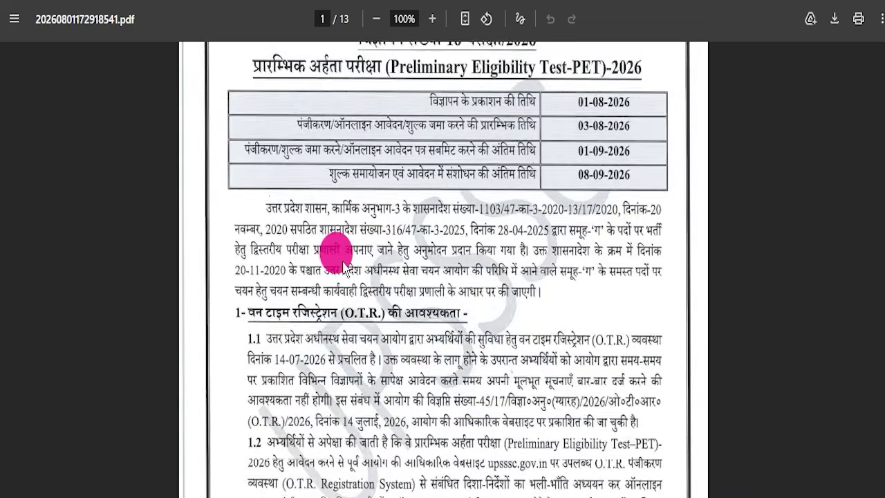
pyautogui.scroll(10, 344, 268)
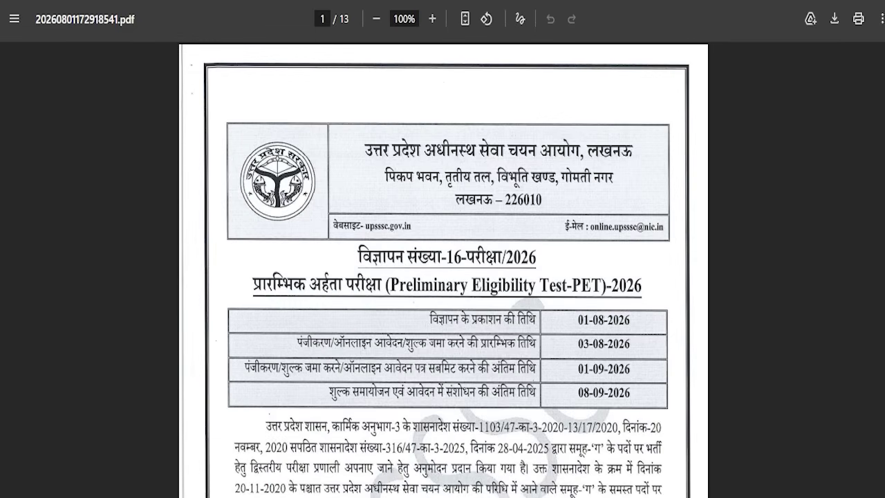
# Return to the IndSarkariNaukri recruitment article, highlight its UPSSSC PET 2026 Form Fill Up heading, and look over the article's beginning
pyautogui.click(173, 1)
pyautogui.moveTo(106, 129); pyautogui.dragTo(707, 103)
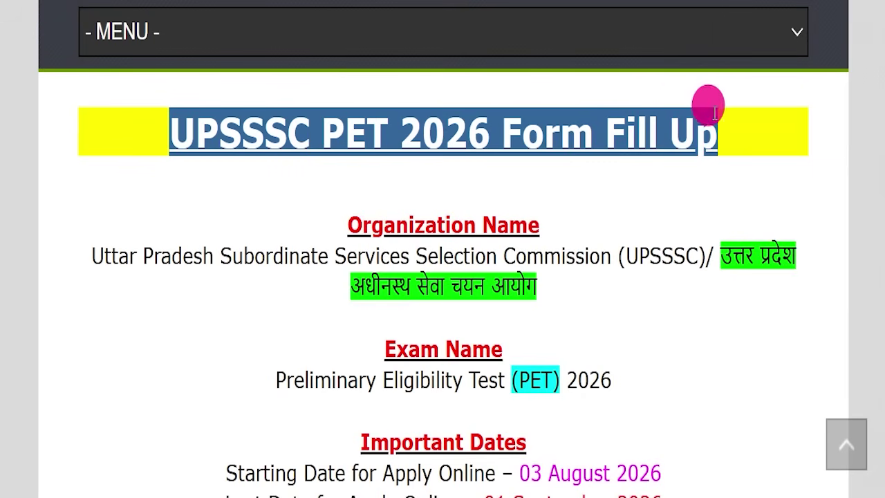
pyautogui.click(646, 200)
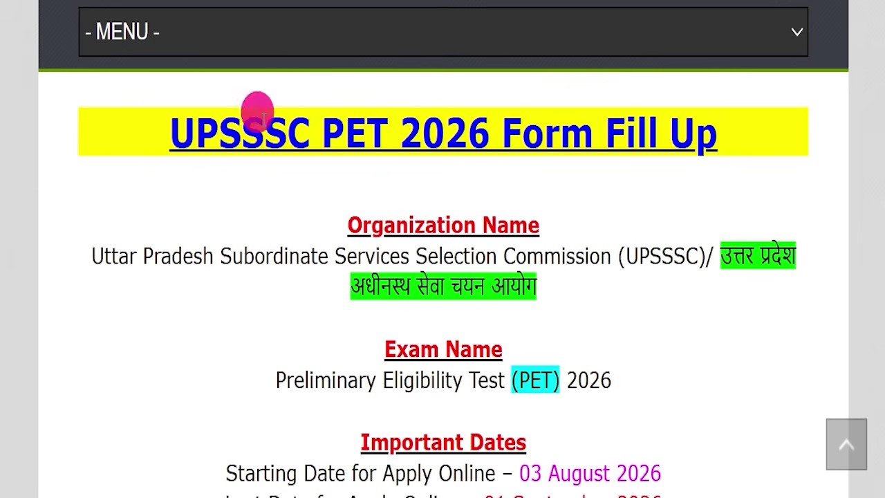
pyautogui.scroll(4, 353, 273)
pyautogui.scroll(10, 352, 273)
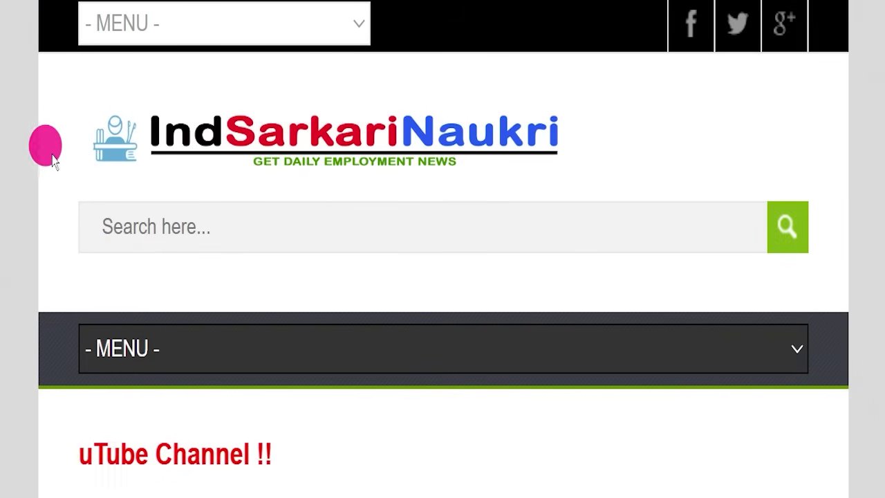
pyautogui.scroll(-7, 387, 194)
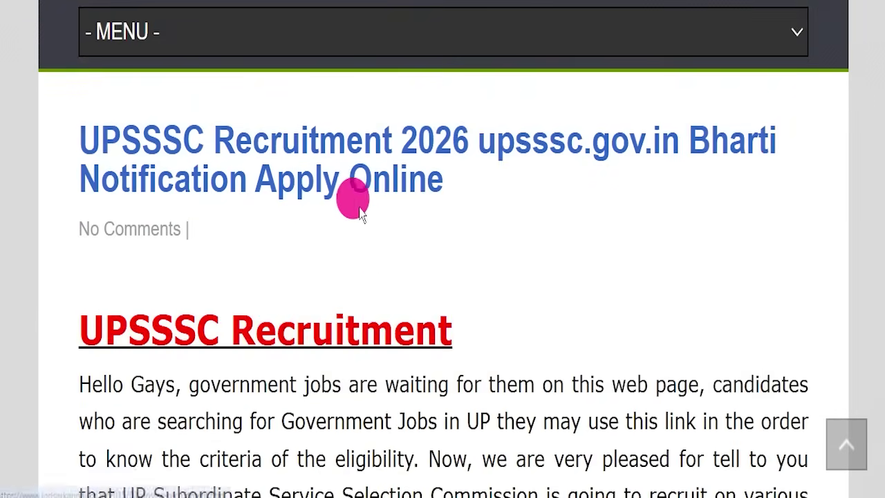
pyautogui.scroll(-10, 313, 215)
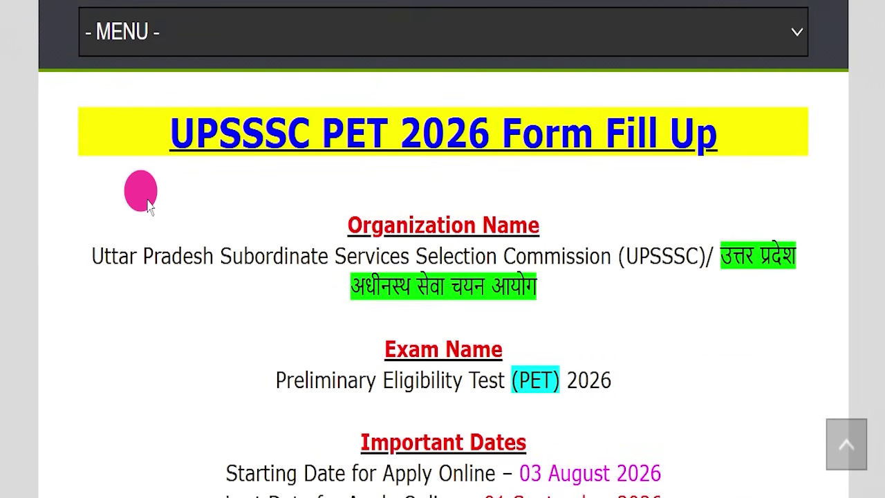
# Highlight the UPSSSC PET 2026 heading, the organization name and the exam name one after another while reading them
pyautogui.moveTo(132, 138); pyautogui.dragTo(706, 105)
pyautogui.click(643, 193)
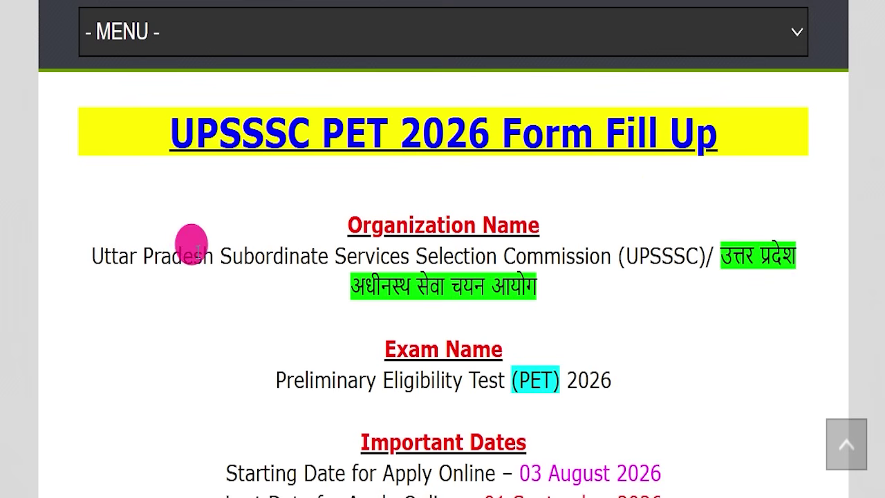
pyautogui.moveTo(92, 255); pyautogui.dragTo(628, 250)
pyautogui.moveTo(274, 380); pyautogui.dragTo(620, 360)
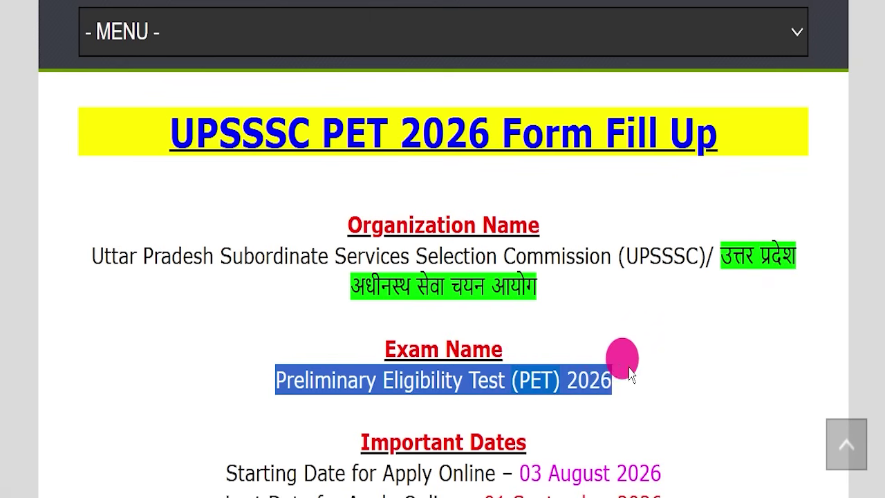
pyautogui.click(282, 409)
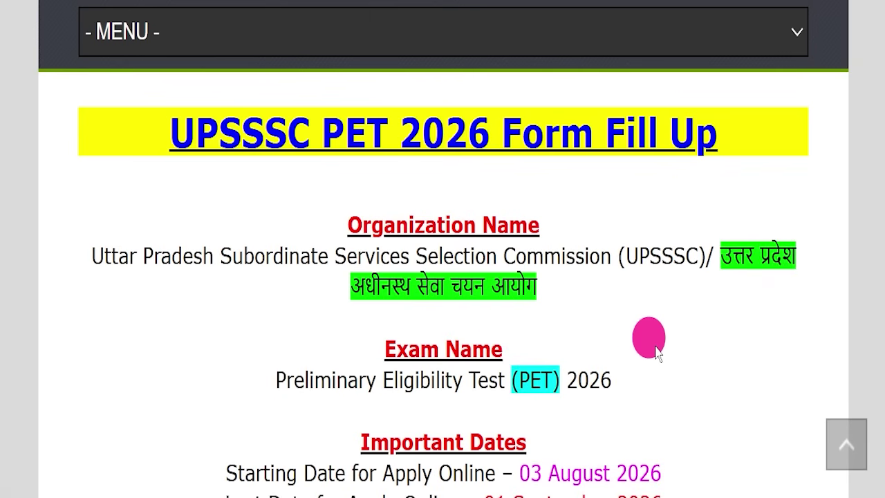
# Read the PET 2026 important dates, educational qualification and age limit in the article, highlighting each while reading
pyautogui.scroll(-3, 657, 352)
pyautogui.moveTo(148, 339); pyautogui.dragTo(671, 333)
pyautogui.scroll(-3, 684, 350)
pyautogui.moveTo(306, 340); pyautogui.dragTo(529, 352)
pyautogui.scroll(-1, 571, 347)
pyautogui.scroll(-2, 571, 347)
pyautogui.moveTo(322, 277); pyautogui.dragTo(530, 279)
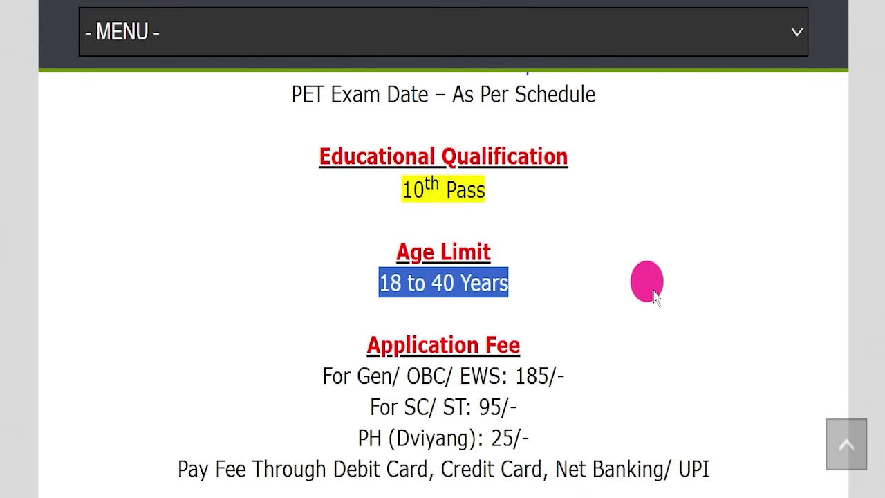
# Highlight the application fee for each category and the accepted payment methods one after another while reading them
pyautogui.scroll(-1, 661, 274)
pyautogui.moveTo(322, 291); pyautogui.dragTo(632, 296)
pyautogui.moveTo(367, 323); pyautogui.dragTo(547, 322)
pyautogui.moveTo(358, 354); pyautogui.dragTo(562, 359)
pyautogui.moveTo(331, 385); pyautogui.dragTo(723, 379)
# Read the article's selection process, apply mode, job location and official website entries, highlighting each while reading
pyautogui.scroll(-3, 723, 379)
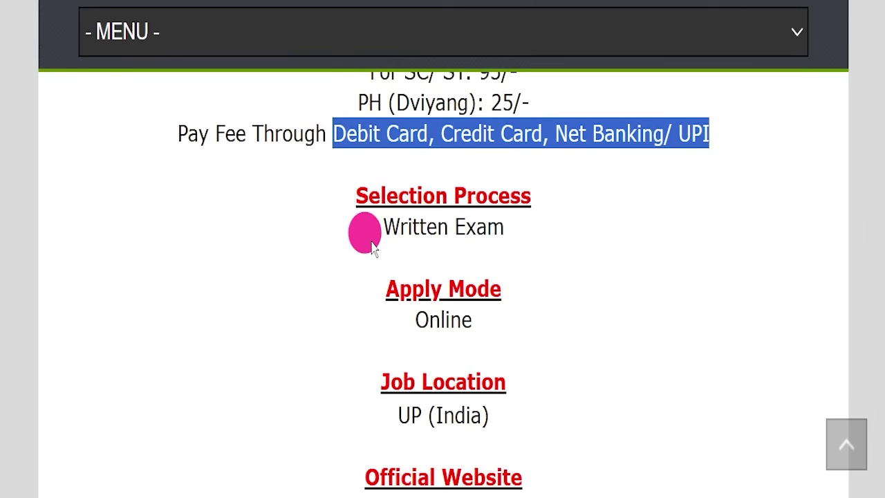
pyautogui.moveTo(365, 233); pyautogui.dragTo(543, 232)
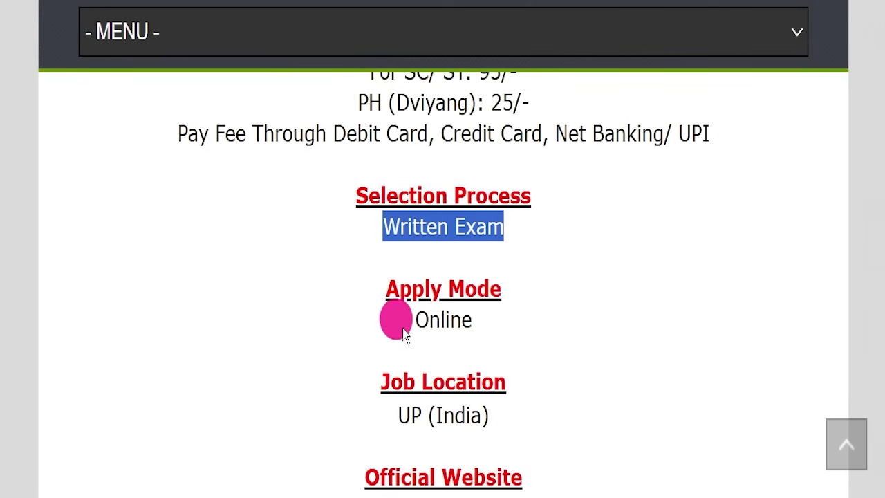
pyautogui.moveTo(370, 318); pyautogui.dragTo(551, 315)
pyautogui.scroll(-2, 623, 263)
pyautogui.moveTo(333, 246); pyautogui.dragTo(590, 261)
pyautogui.scroll(-1, 589, 262)
pyautogui.moveTo(325, 246); pyautogui.dragTo(590, 253)
pyautogui.moveTo(336, 224); pyautogui.dragTo(602, 278)
pyautogui.click(602, 278)
# Highlight the article's Important Links section and its Official Notification Pdf link
pyautogui.scroll(-1, 622, 268)
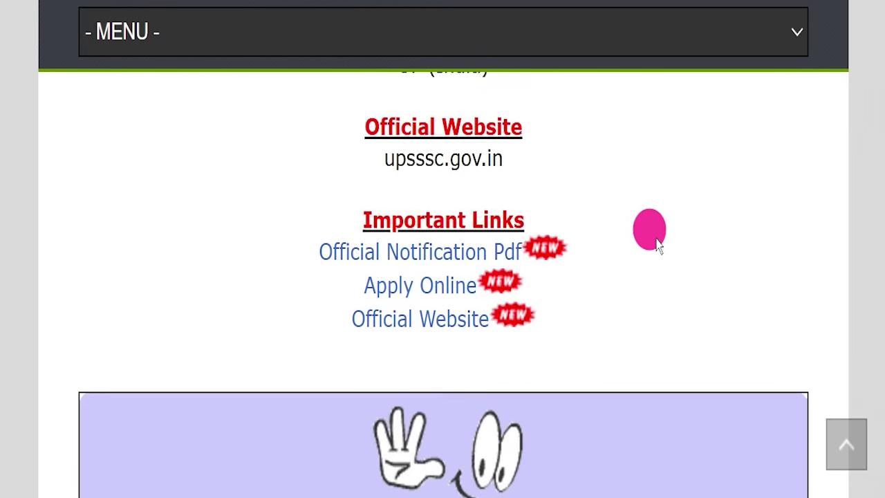
pyautogui.moveTo(304, 218); pyautogui.dragTo(612, 310)
pyautogui.click(613, 310)
pyautogui.moveTo(292, 257); pyautogui.dragTo(517, 289)
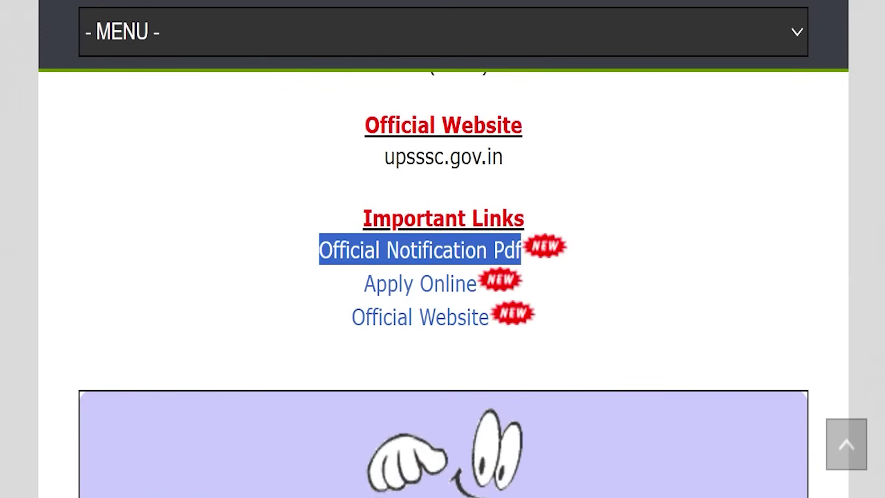
# Switch to the PET-2026 advertisement PDF and highlight its schedule table and One Time Registration section while reading
pyautogui.click(193, 2)
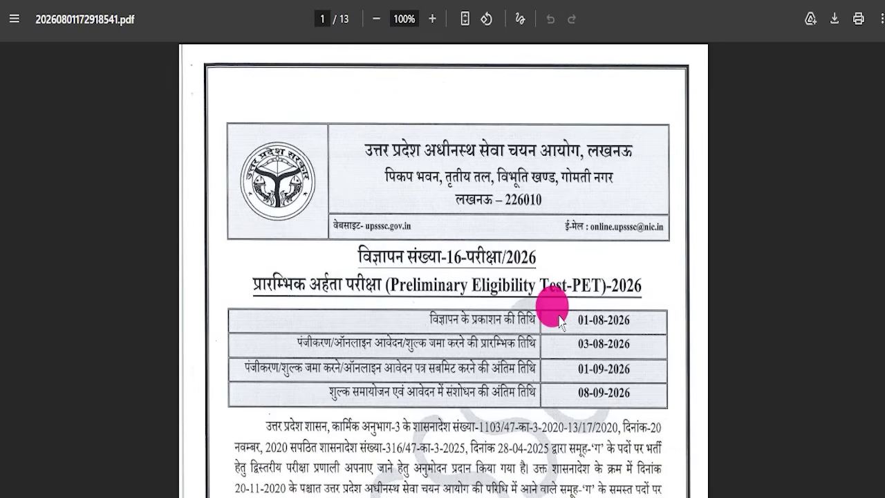
pyautogui.moveTo(476, 325); pyautogui.dragTo(616, 406)
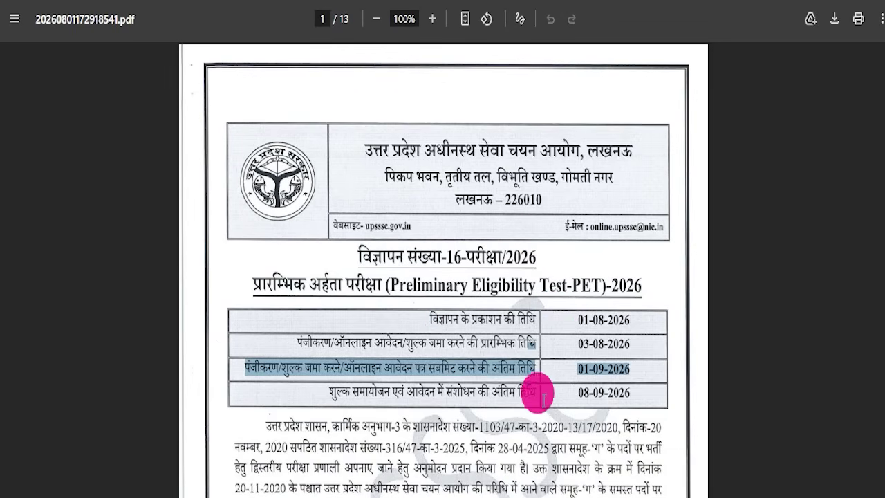
pyautogui.scroll(-8, 484, 318)
pyautogui.scroll(2, 283, 150)
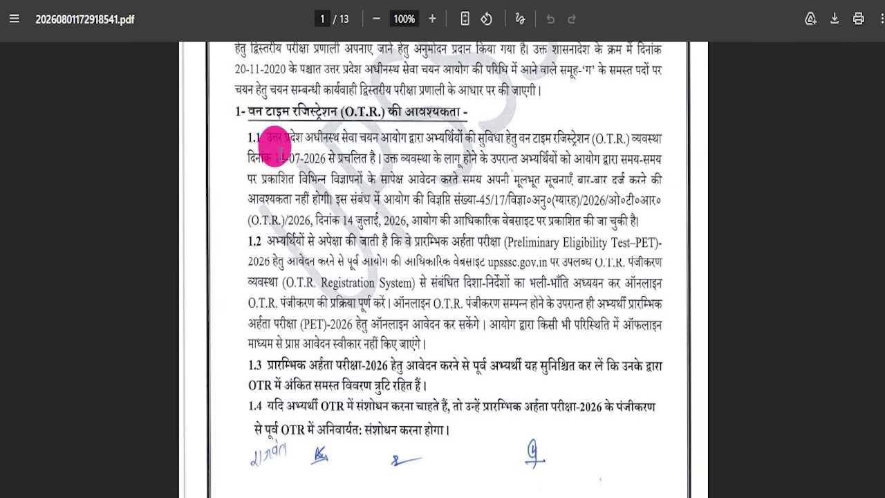
pyautogui.moveTo(258, 117); pyautogui.dragTo(443, 333)
# Look over the following pages of the advertisement PDF, including the online application process, syllabus and age relaxation rules
pyautogui.scroll(-3, 484, 406)
pyautogui.scroll(-12, 443, 333)
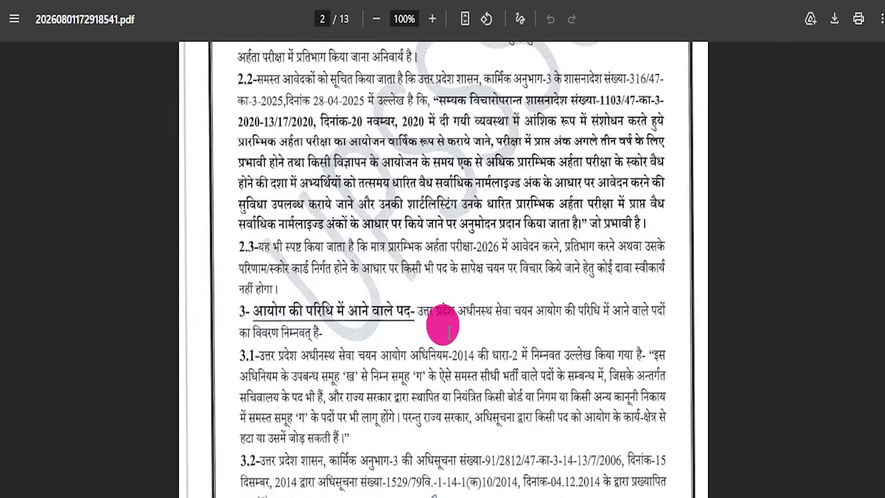
pyautogui.scroll(4, 445, 318)
pyautogui.scroll(-12, 399, 261)
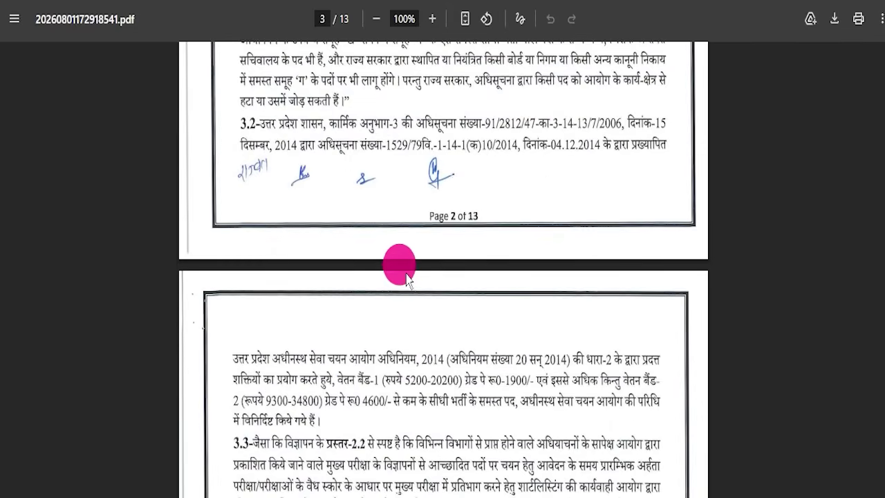
pyautogui.scroll(-6, 389, 277)
pyautogui.scroll(3, 373, 263)
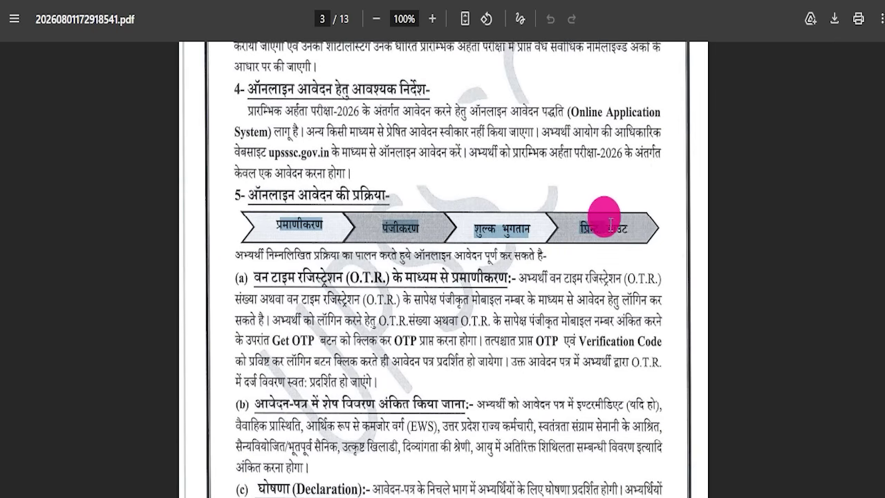
pyautogui.scroll(-3, 394, 273)
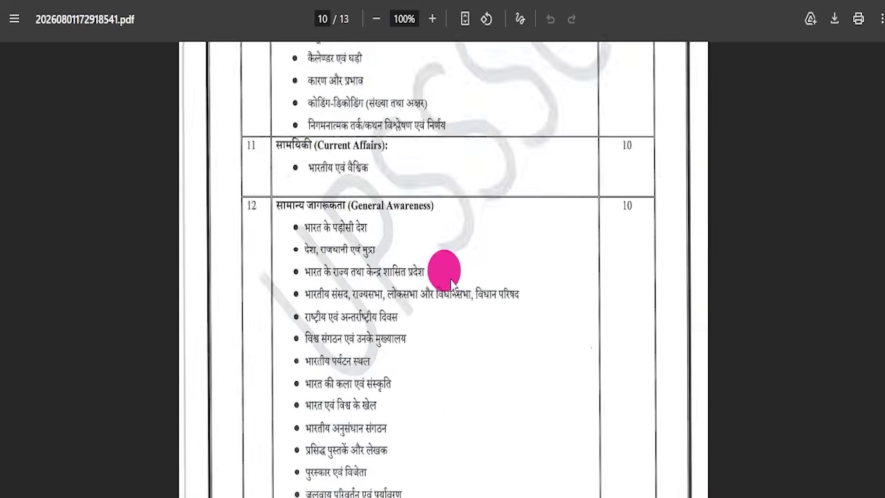
pyautogui.scroll(20, 446, 263)
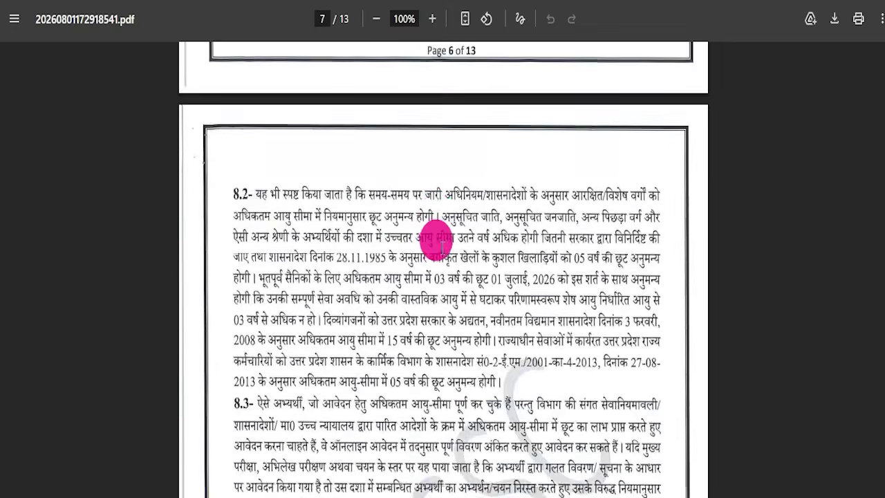
pyautogui.scroll(20, 437, 240)
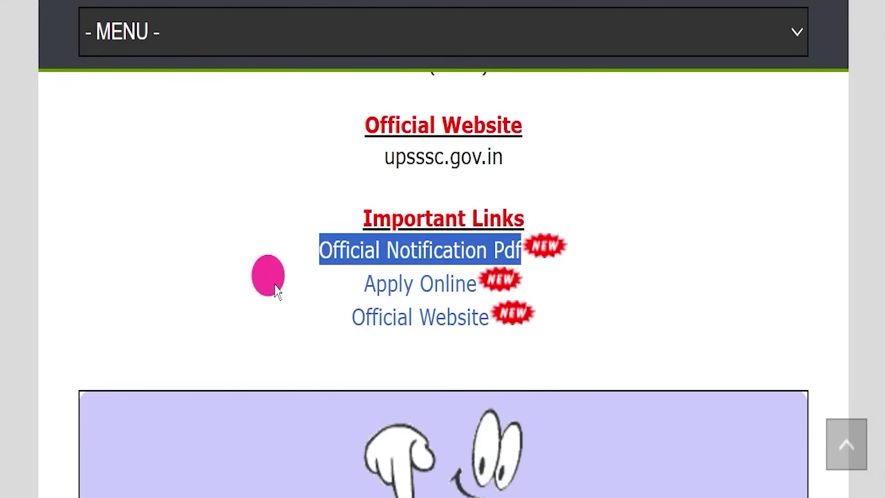
# Highlight the article's Official Notification Pdf link again, and view the PET entry under Examination Notification on the UPSSSC Notifications page
pyautogui.moveTo(267, 277); pyautogui.dragTo(454, 256)
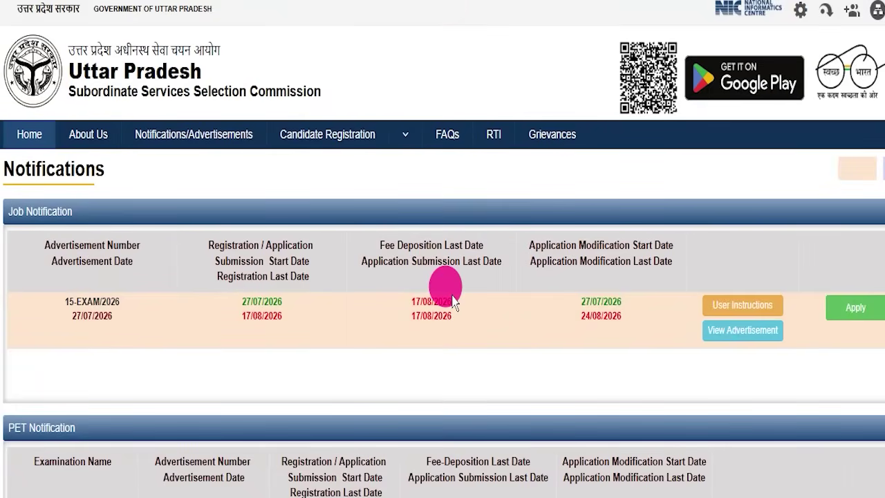
pyautogui.scroll(-3, 444, 283)
pyautogui.scroll(3, 470, 306)
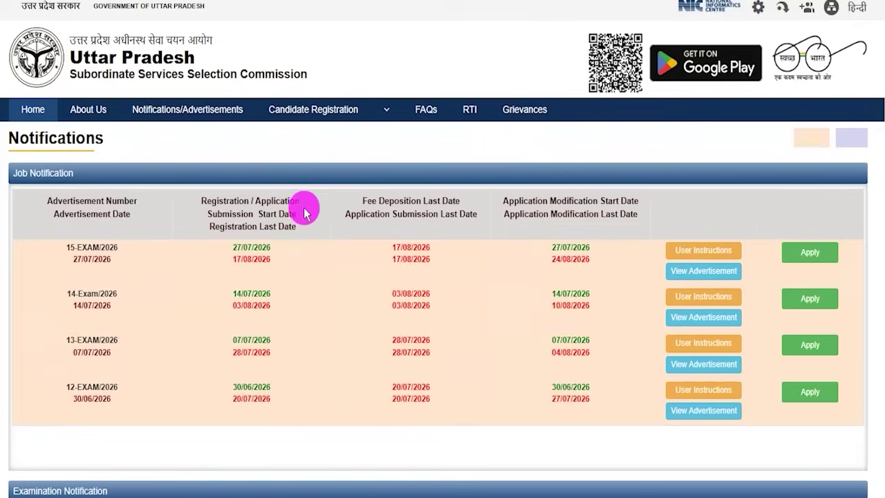
pyautogui.scroll(-4, 307, 208)
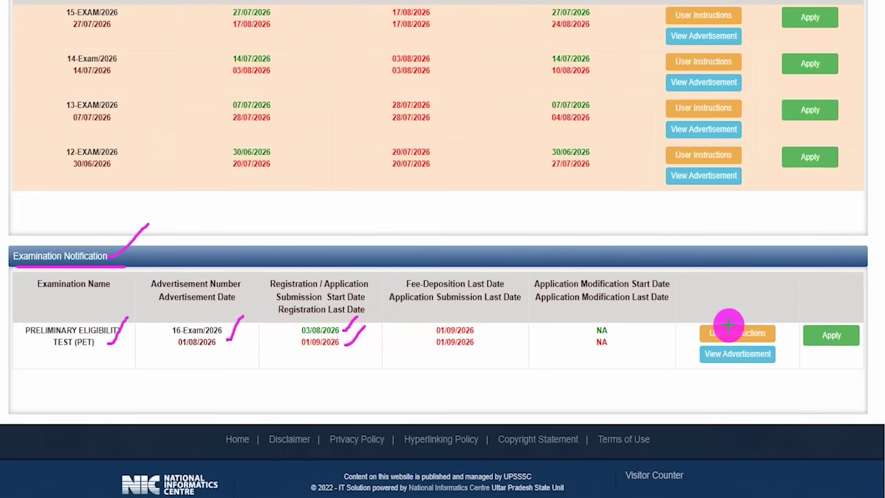
# Mark the User Instructions and View Advertisement options of the PET entry, and clear the marks
pyautogui.moveTo(728, 324); pyautogui.dragTo(746, 296)
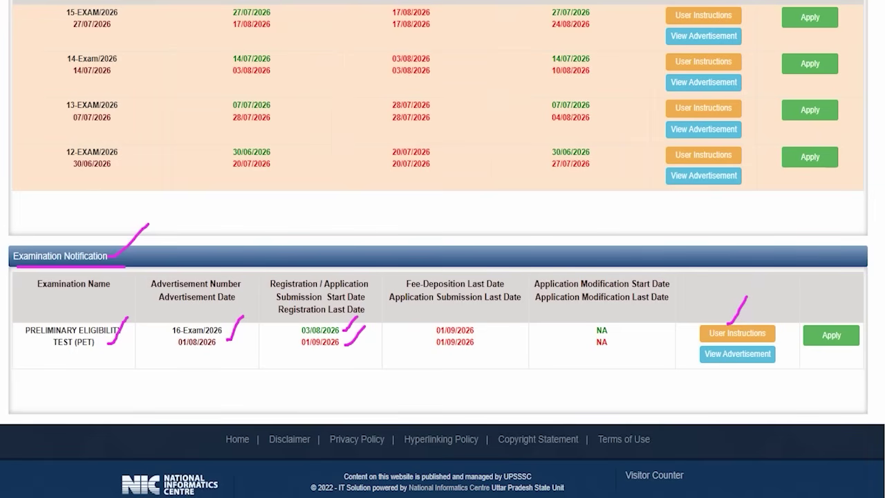
pyautogui.moveTo(687, 343)
pyautogui.mouseDown()
pyautogui.moveTo(766, 356)
pyautogui.moveTo(783, 368)
pyautogui.mouseUp()
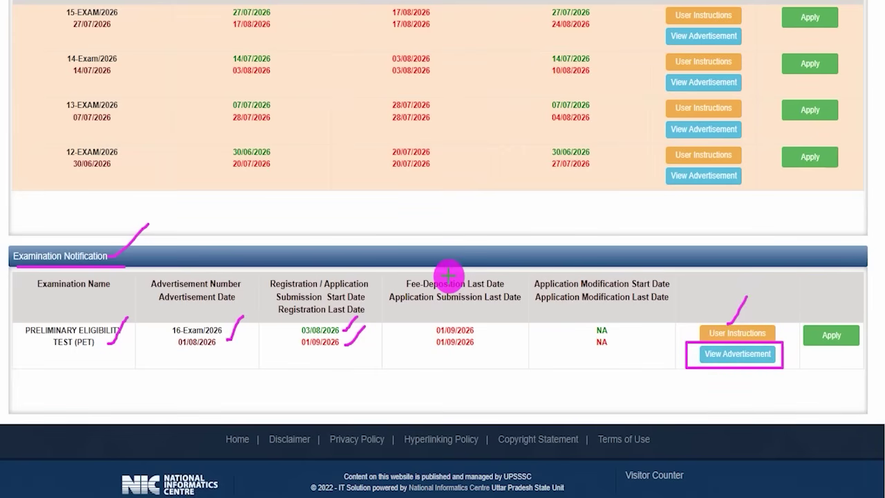
pyautogui.press('Escape')
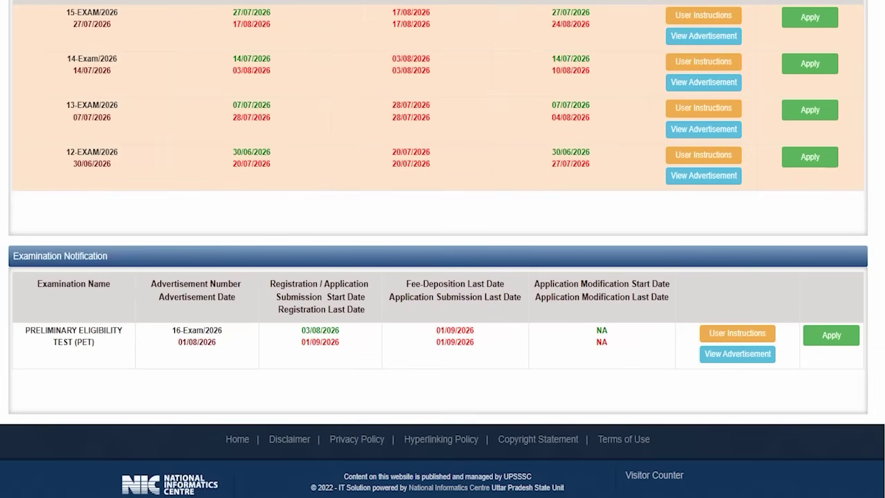
# Mark the Apply option of the Preliminary Eligibility Test entry and open its application details
pyautogui.moveTo(790, 317)
pyautogui.mouseDown()
pyautogui.moveTo(865, 343)
pyautogui.moveTo(868, 355)
pyautogui.mouseUp()
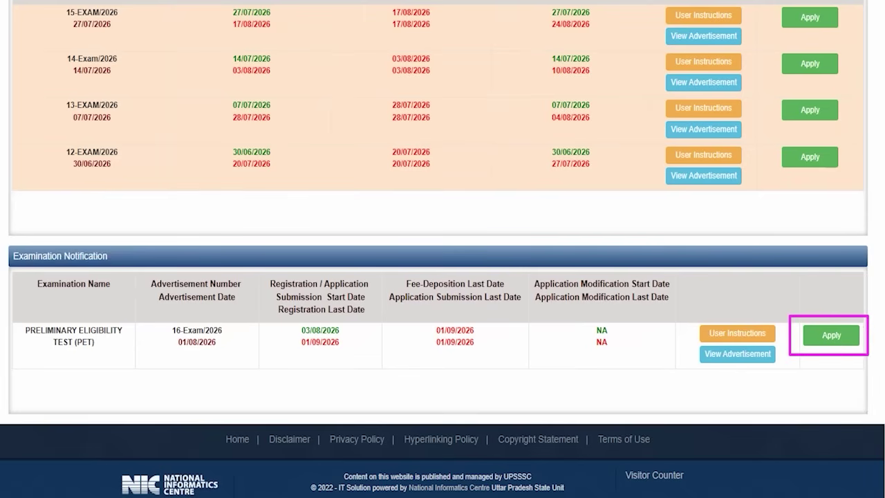
pyautogui.click(823, 335)
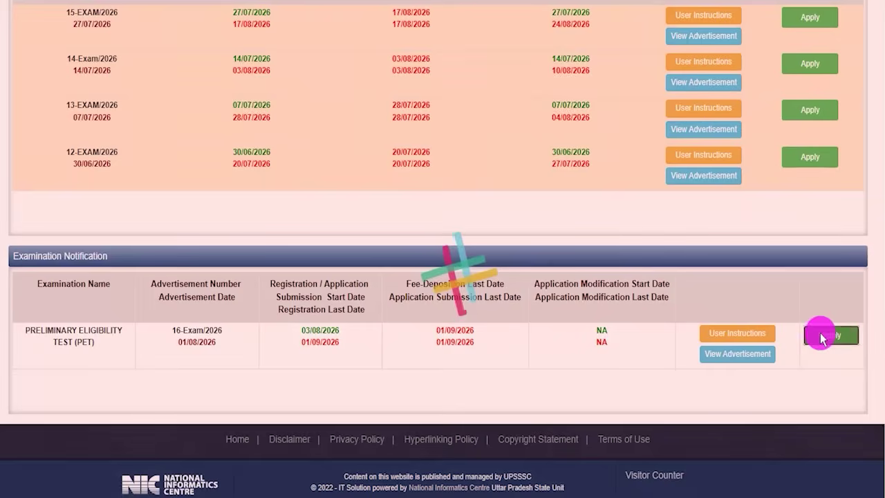
pyautogui.scroll(-2, 478, 365)
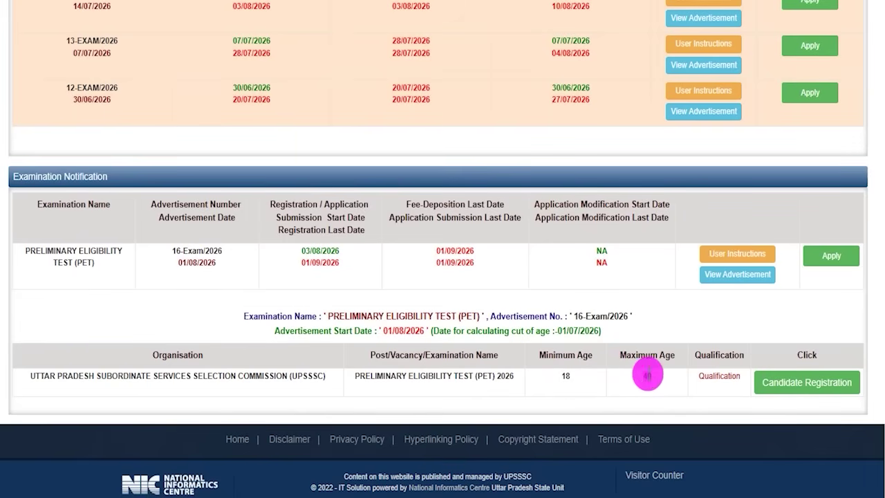
# Mark the Qualification and Candidate Registration entries for PET 2026, and open the candidate registration login page
pyautogui.moveTo(688, 369); pyautogui.dragTo(749, 386)
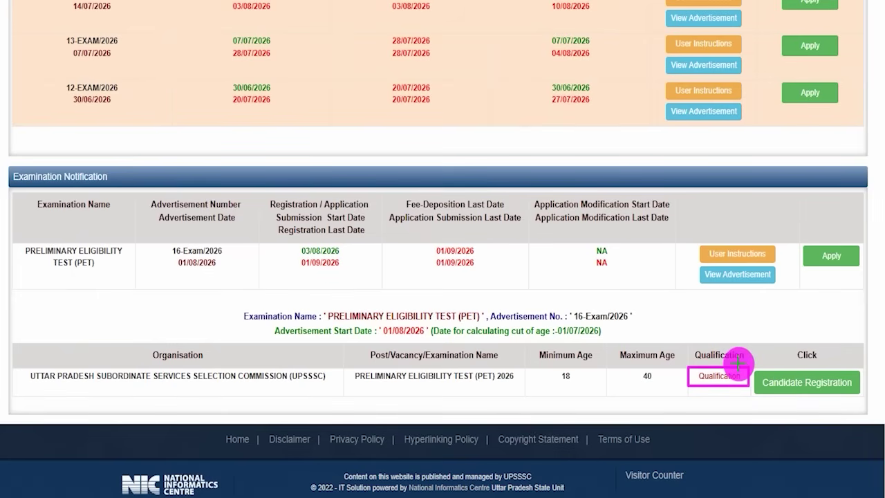
pyautogui.moveTo(738, 368); pyautogui.dragTo(757, 324)
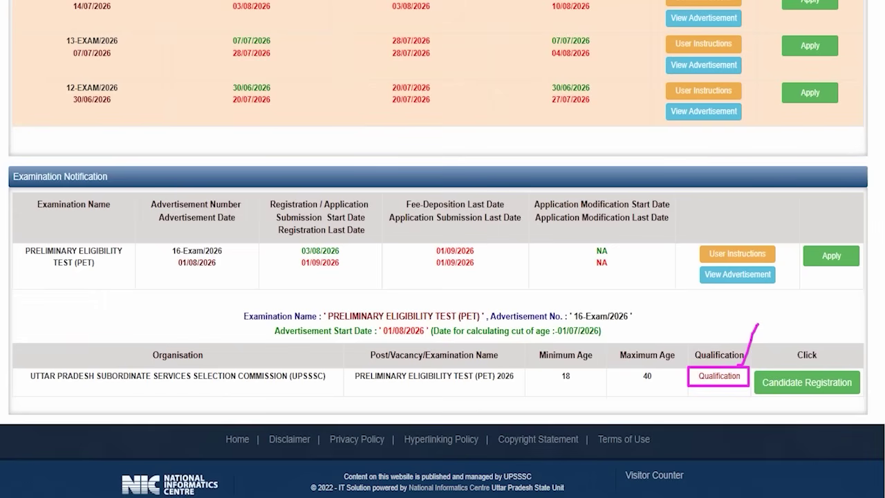
pyautogui.press('Escape')
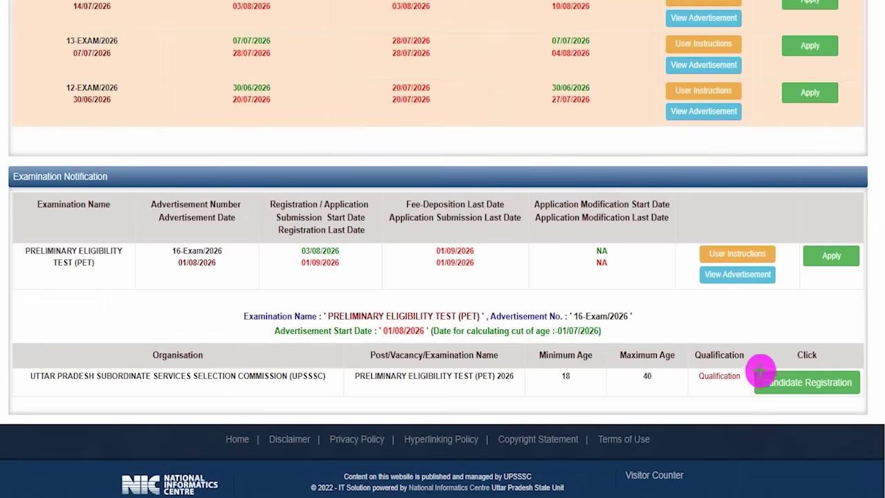
pyautogui.moveTo(751, 367)
pyautogui.mouseDown()
pyautogui.moveTo(853, 385)
pyautogui.moveTo(866, 399)
pyautogui.mouseUp()
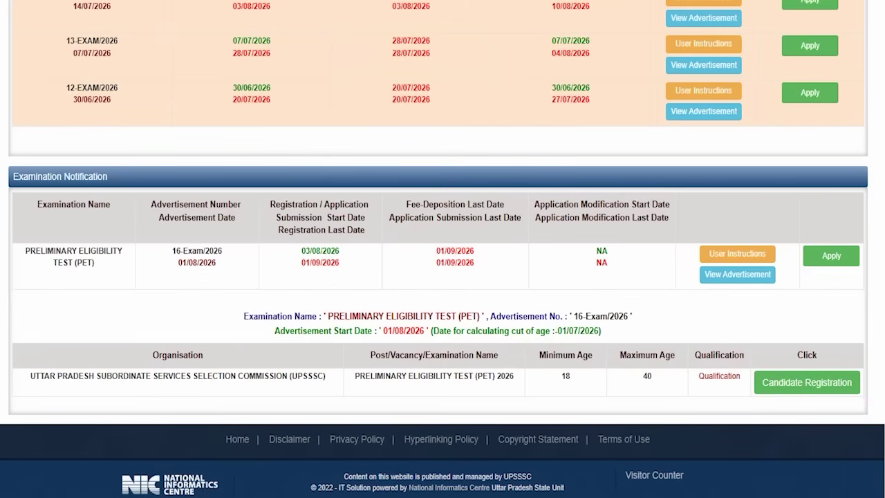
pyautogui.click(791, 381)
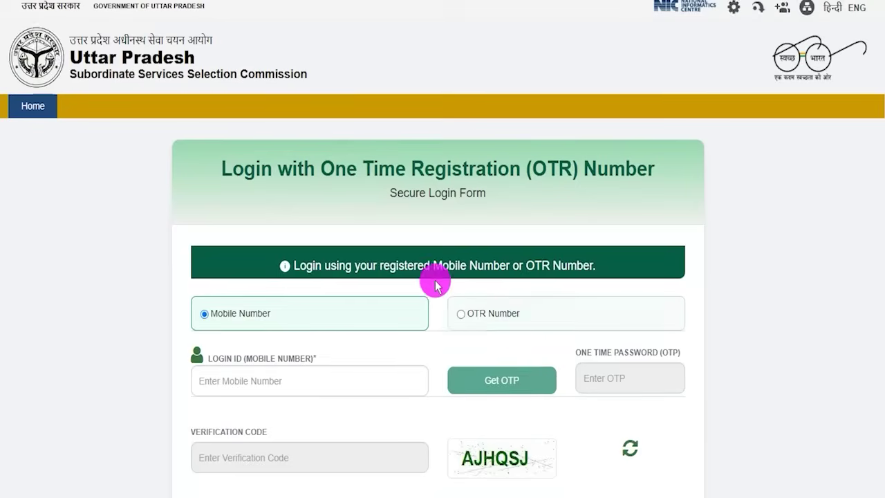
# Choose OTR Number as the login method, mark the login options, and clear the marks
pyautogui.scroll(-2, 435, 280)
pyautogui.click(493, 186)
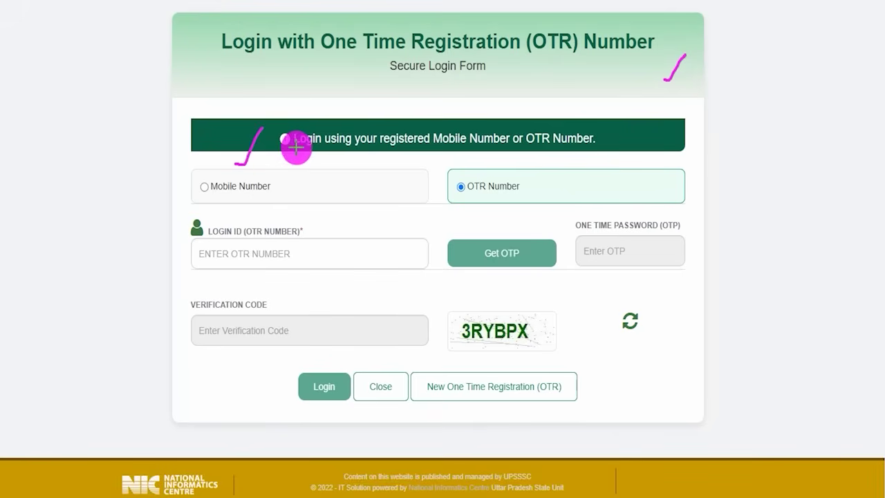
pyautogui.moveTo(506, 165); pyautogui.dragTo(534, 135)
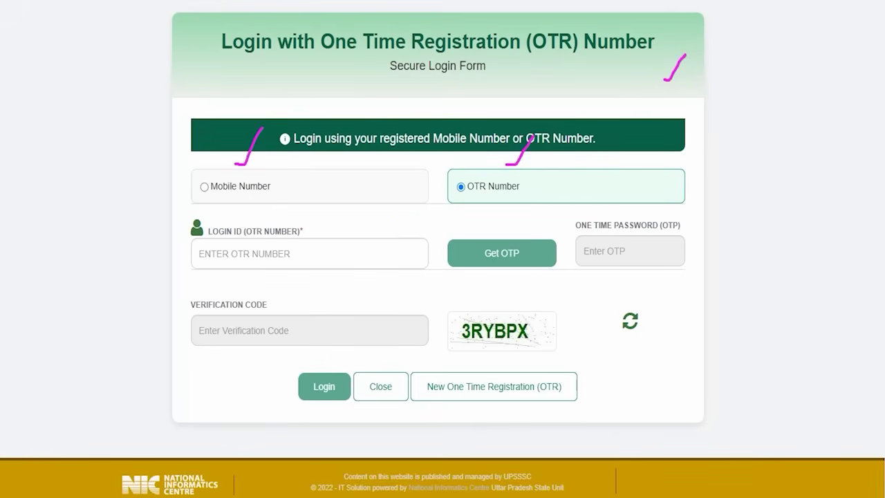
pyautogui.press('Escape')
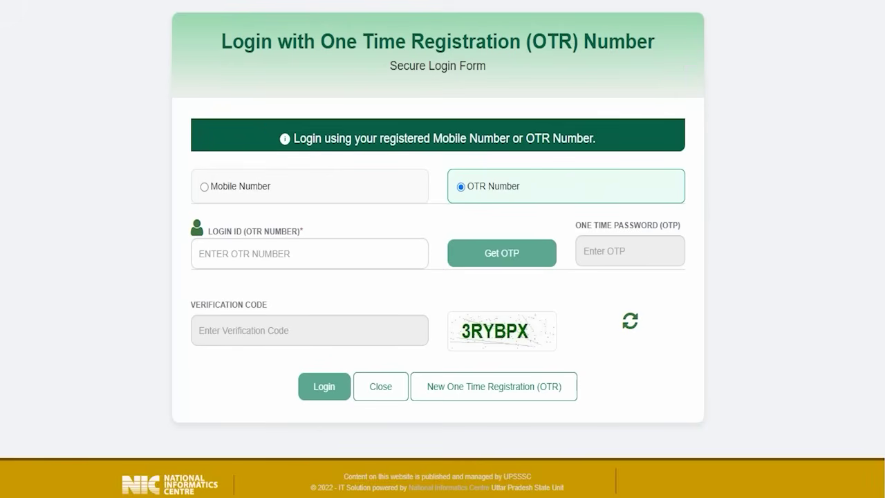
# Choose Mobile Number as the login method and mark the mobile number field, Get OTP, OTP field and verification code image
pyautogui.click(205, 187)
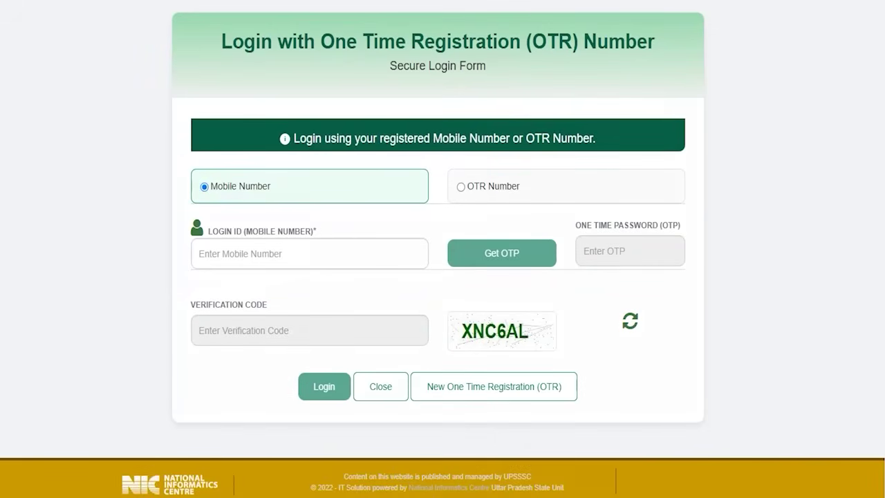
pyautogui.moveTo(318, 248); pyautogui.dragTo(361, 204)
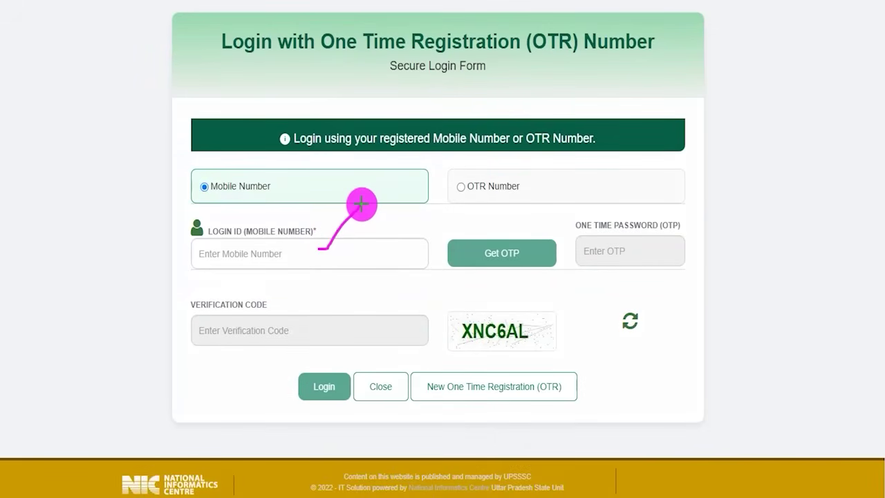
pyautogui.moveTo(529, 246); pyautogui.dragTo(556, 206)
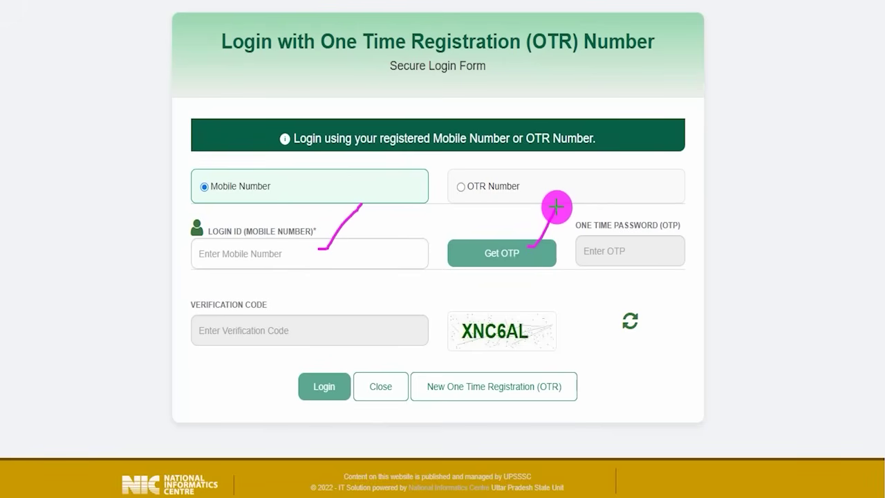
pyautogui.moveTo(594, 255); pyautogui.dragTo(659, 253)
pyautogui.moveTo(526, 330); pyautogui.dragTo(563, 301)
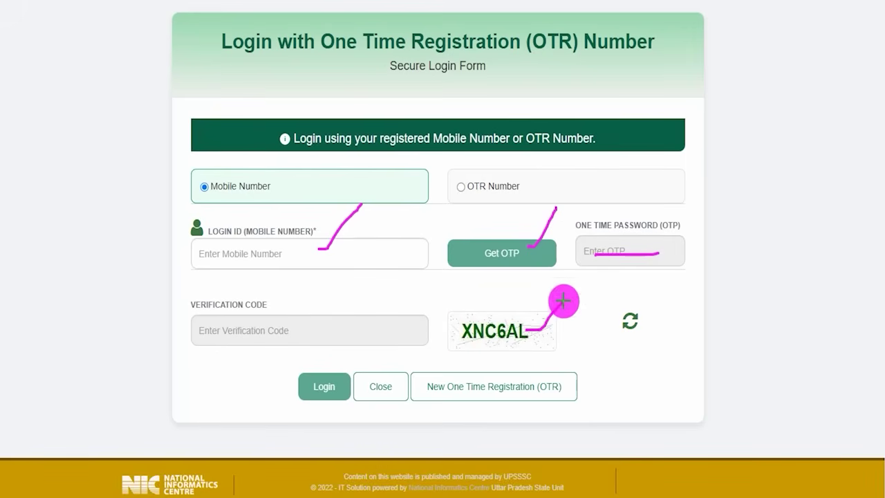
# Underline the verification code field, point an arrow at the Login option, and clear the marks
pyautogui.moveTo(207, 336); pyautogui.dragTo(272, 333)
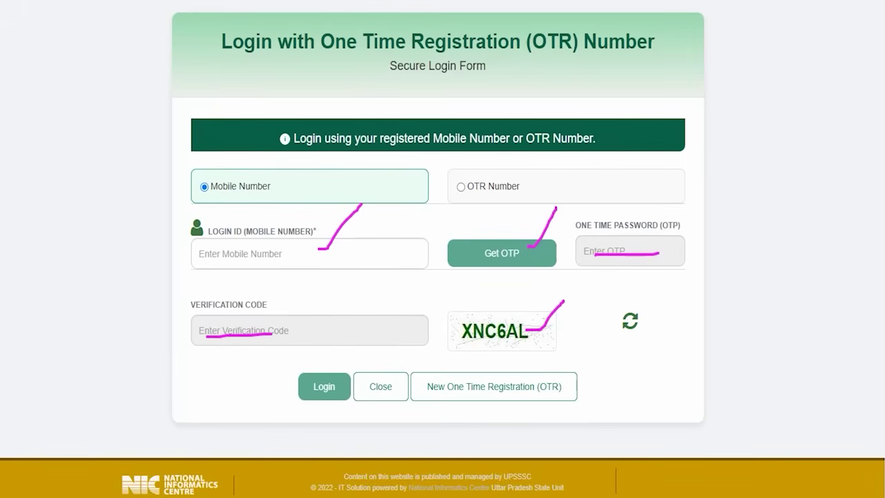
pyautogui.moveTo(121, 392); pyautogui.dragTo(290, 391)
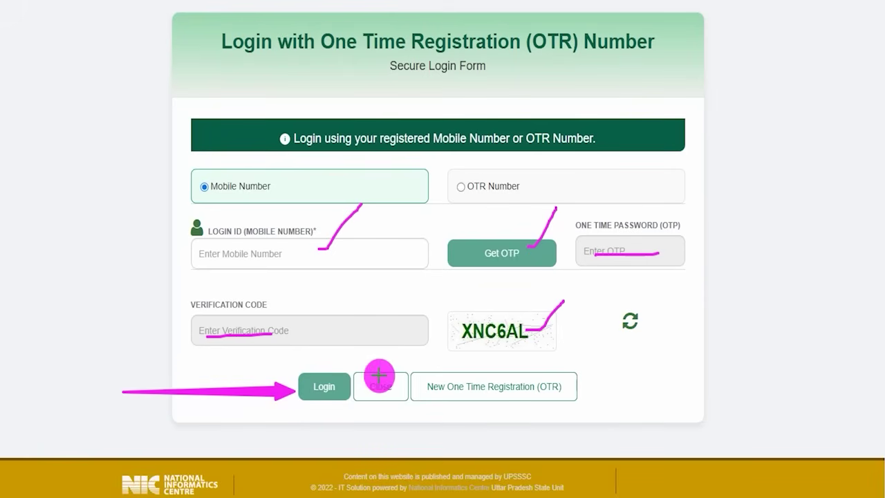
pyautogui.press('Escape')
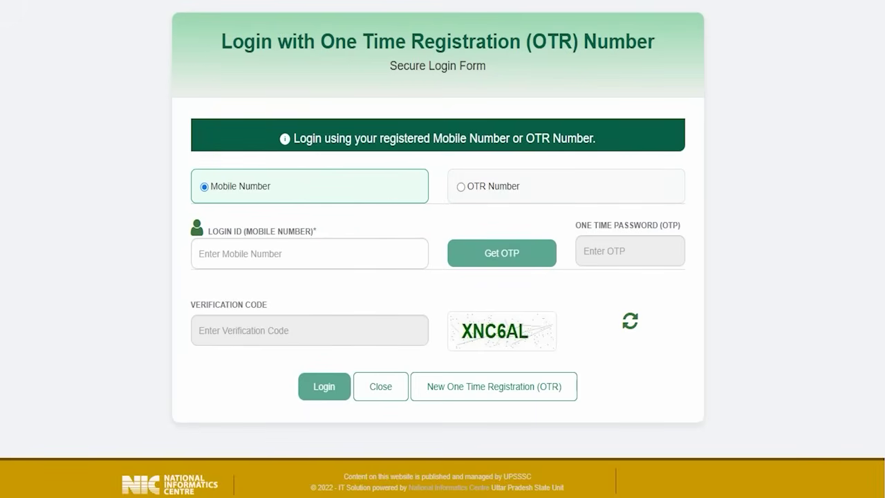
# Box the New One Time Registration (OTR) option on the login page and open its form
pyautogui.moveTo(408, 357)
pyautogui.mouseDown()
pyautogui.moveTo(583, 392)
pyautogui.moveTo(588, 413)
pyautogui.mouseUp()
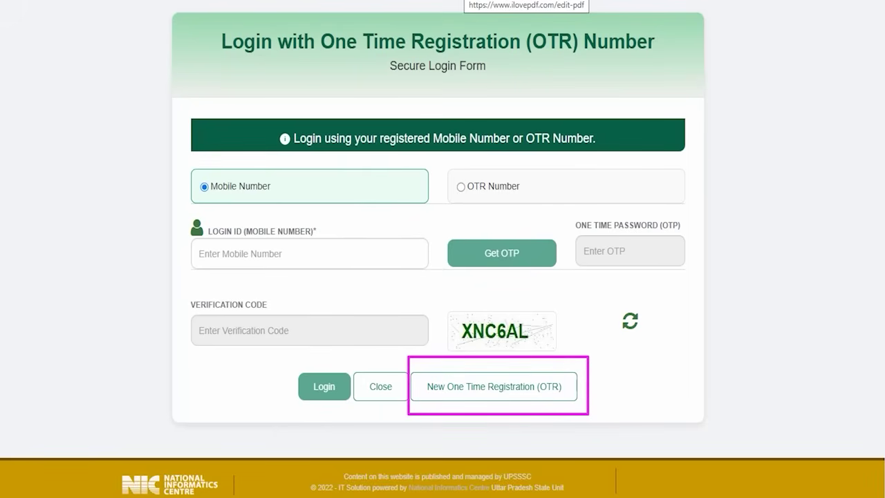
pyautogui.click(468, 392)
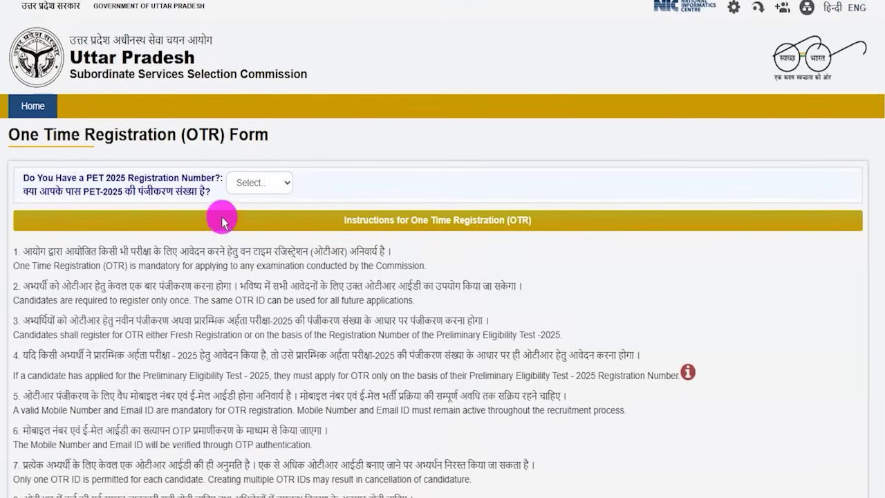
# Read through the One Time Registration instructions, highlighting phrases in points 1 to 7
pyautogui.moveTo(39, 251); pyautogui.dragTo(215, 253)
pyautogui.moveTo(107, 284); pyautogui.dragTo(221, 283)
pyautogui.moveTo(87, 320); pyautogui.dragTo(220, 334)
pyautogui.moveTo(217, 394); pyautogui.dragTo(234, 435)
pyautogui.moveTo(207, 463); pyautogui.dragTo(285, 464)
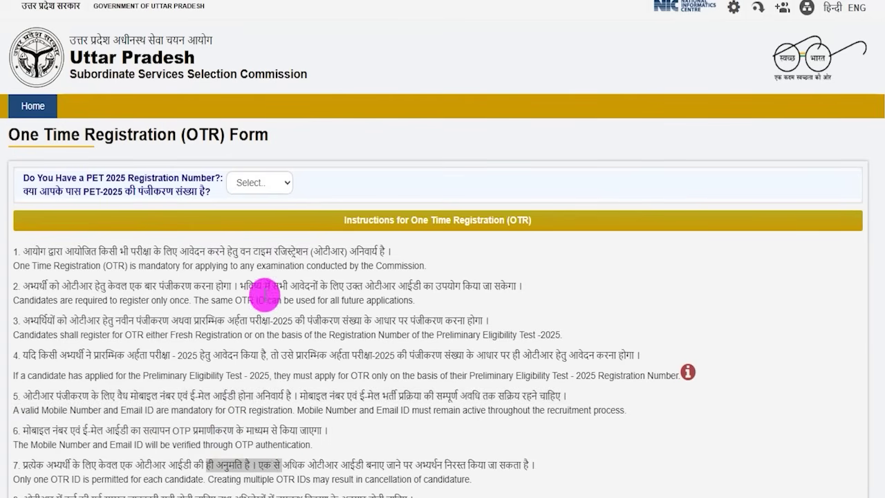
pyautogui.click(235, 243)
# Answer Yes to having a PET 2025 registration number, and mark the registration number field and Get OTP
pyautogui.moveTo(49, 178); pyautogui.dragTo(159, 177)
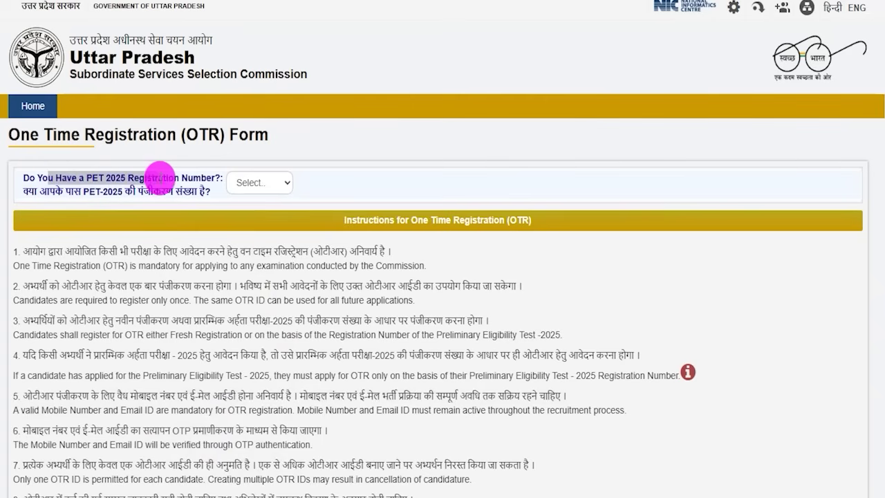
pyautogui.click(271, 183)
pyautogui.click(247, 219)
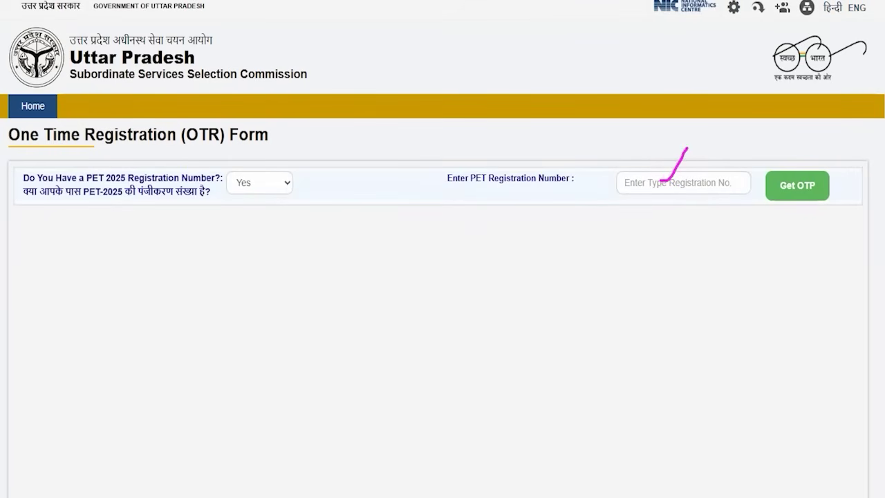
pyautogui.moveTo(756, 164)
pyautogui.mouseDown()
pyautogui.moveTo(796, 168)
pyautogui.moveTo(842, 206)
pyautogui.mouseUp()
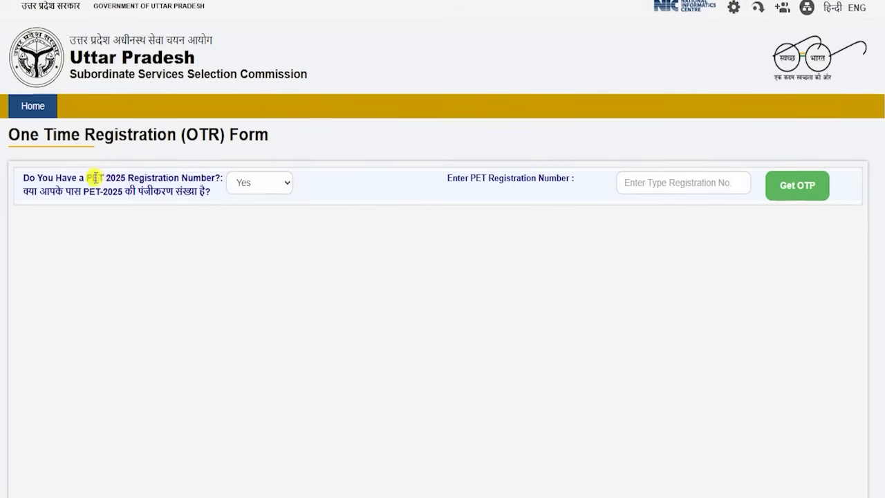
# Answer No to having a PET 2025 registration number, and mark the candidate's name field in the form
pyautogui.moveTo(92, 175); pyautogui.dragTo(146, 172)
pyautogui.click(262, 184)
pyautogui.click(243, 237)
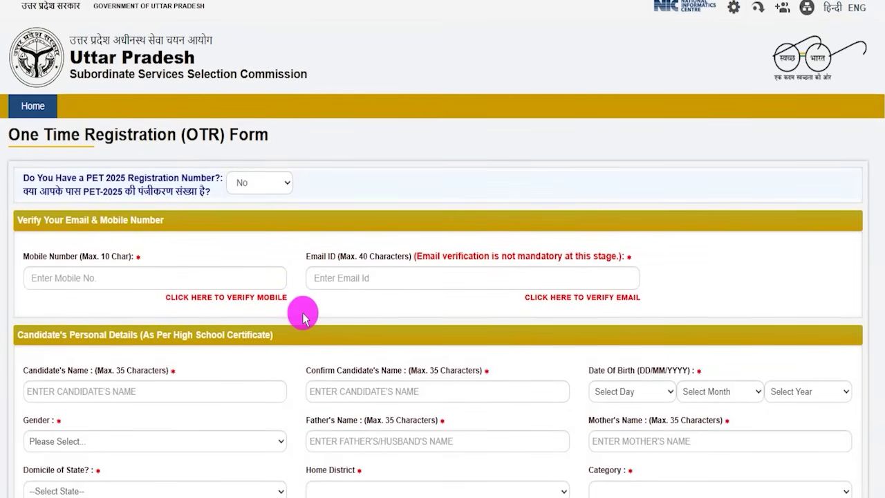
pyautogui.scroll(-1, 308, 316)
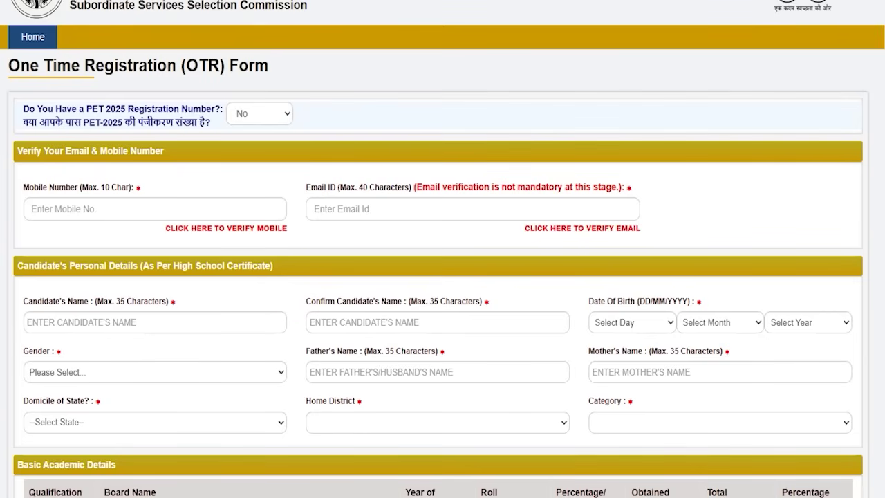
pyautogui.moveTo(184, 320); pyautogui.dragTo(237, 275)
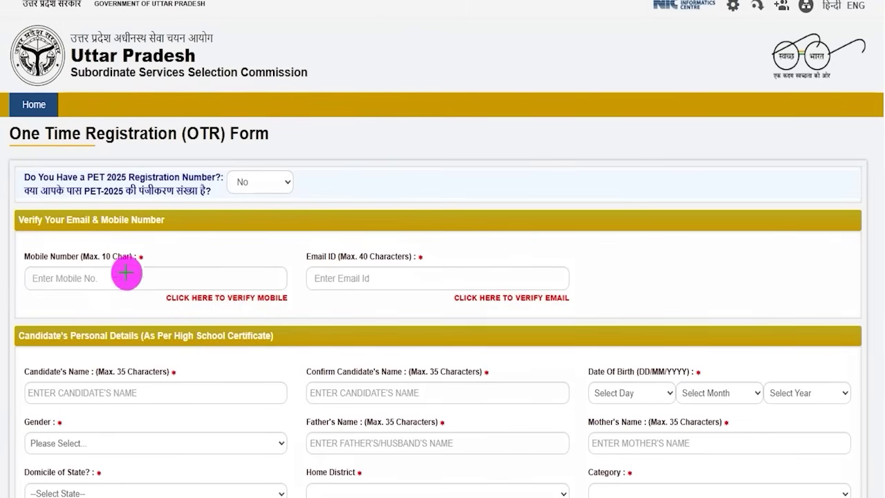
# Mark the mobile number and email ID fields with their verification links, and clear the marks
pyautogui.moveTo(139, 274); pyautogui.dragTo(169, 228)
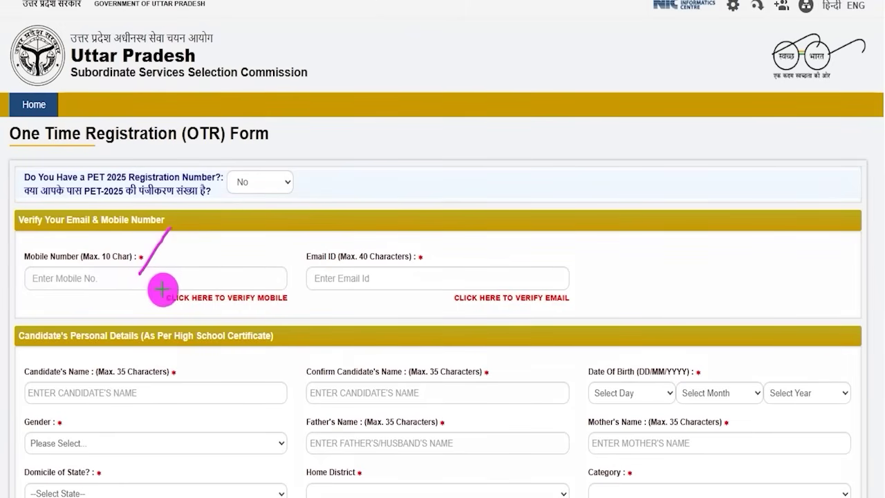
pyautogui.moveTo(157, 287); pyautogui.dragTo(294, 308)
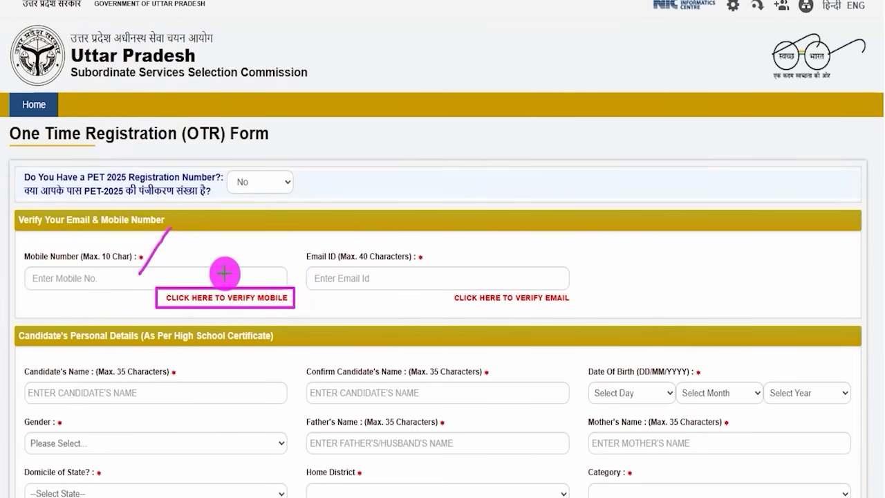
pyautogui.moveTo(223, 274); pyautogui.dragTo(250, 239)
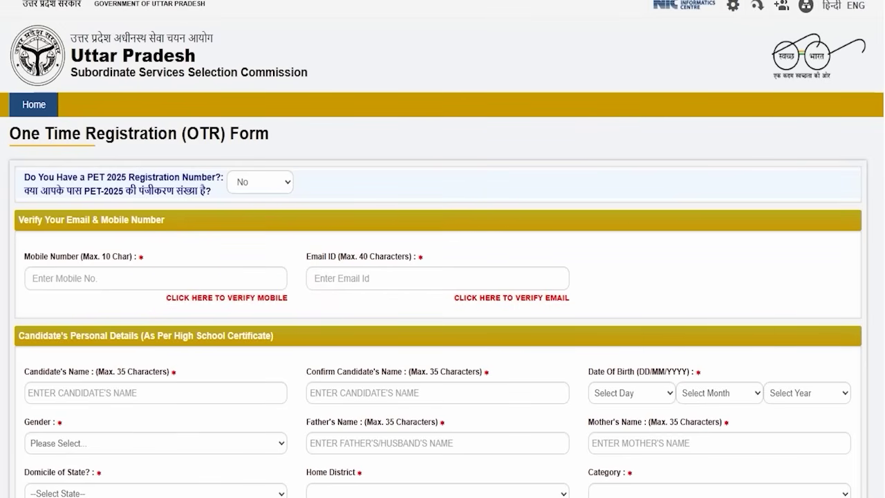
pyautogui.moveTo(434, 271); pyautogui.dragTo(464, 230)
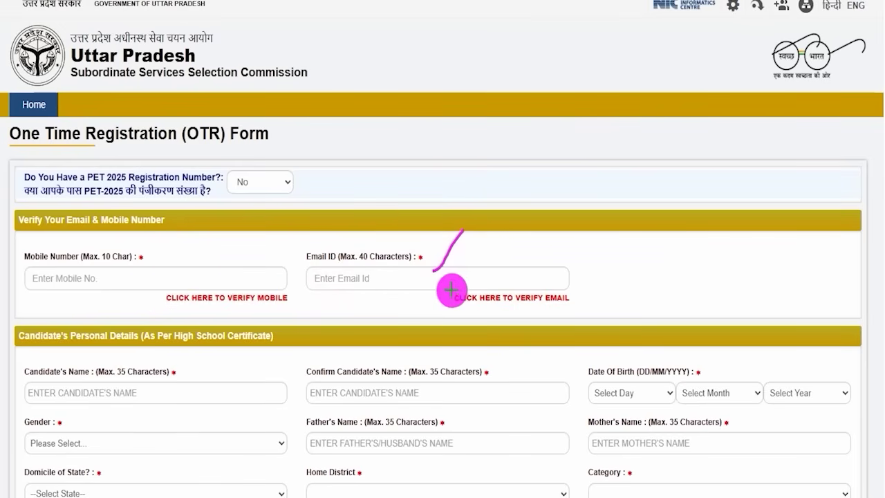
pyautogui.moveTo(447, 290); pyautogui.dragTo(580, 308)
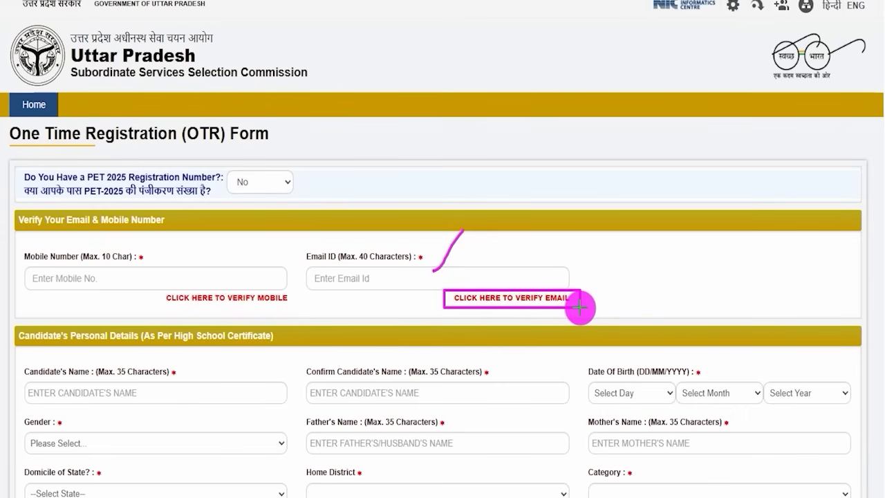
pyautogui.press('Escape')
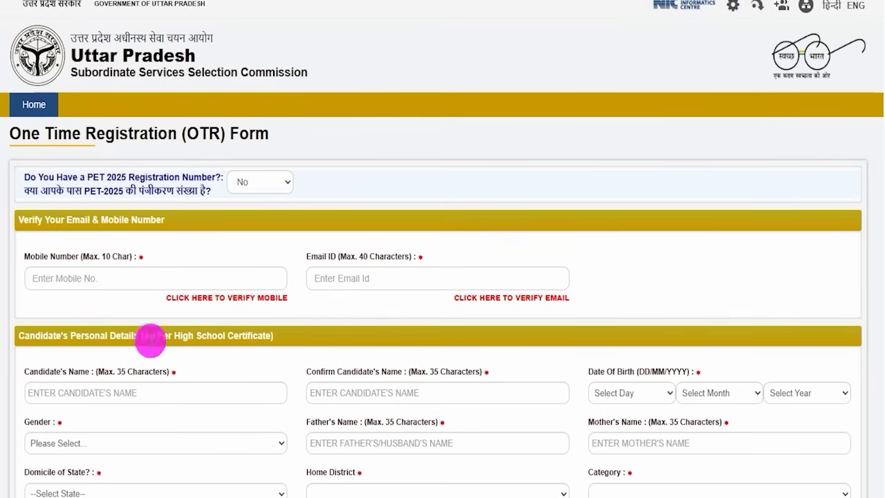
# Mark the candidate's name and confirm name fields, and view the date of birth day, month and year choices
pyautogui.scroll(-2, 228, 366)
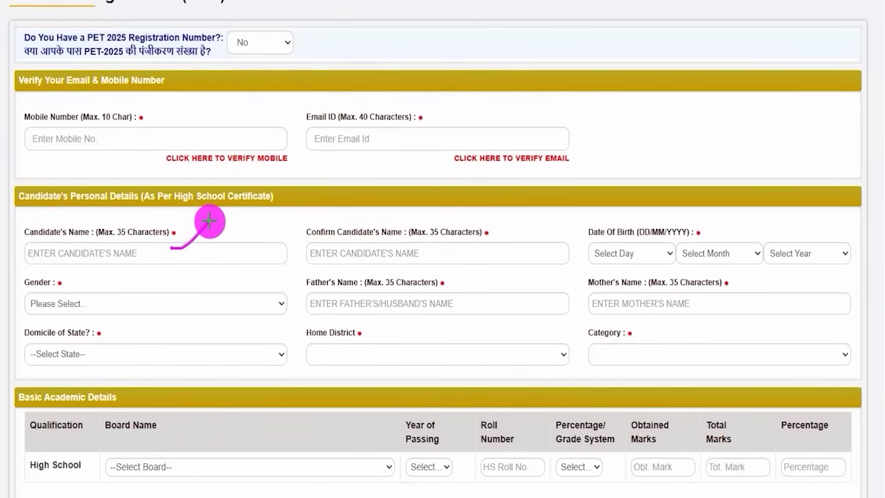
pyautogui.moveTo(470, 249); pyautogui.dragTo(511, 206)
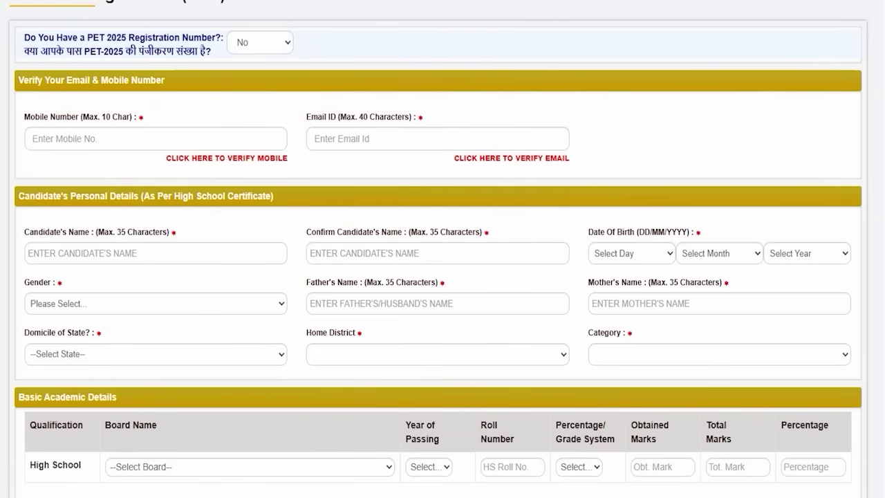
pyautogui.click(636, 253)
pyautogui.click(705, 253)
pyautogui.click(802, 253)
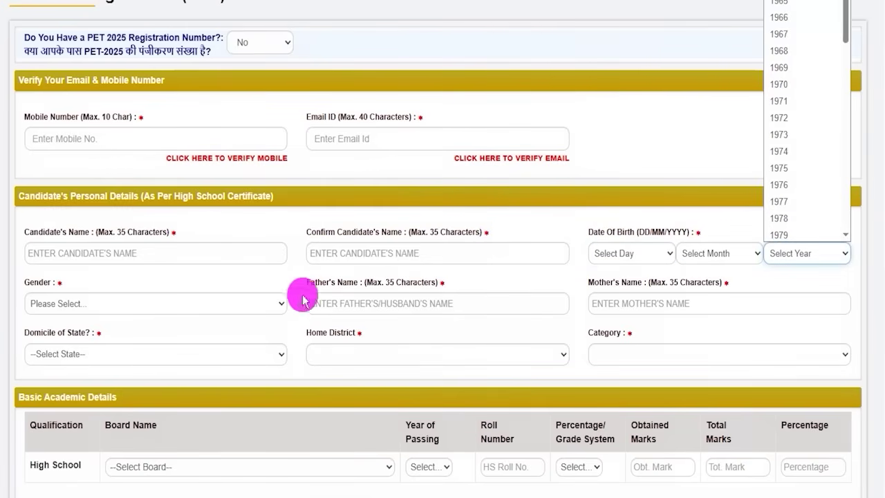
# Set the candidate's gender to Male and view the available gender choices
pyautogui.click(93, 304)
pyautogui.click(48, 339)
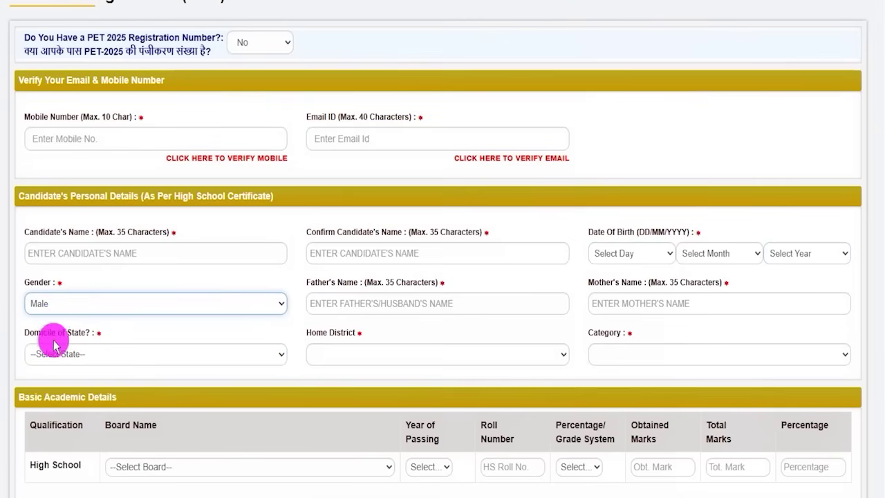
pyautogui.click(63, 304)
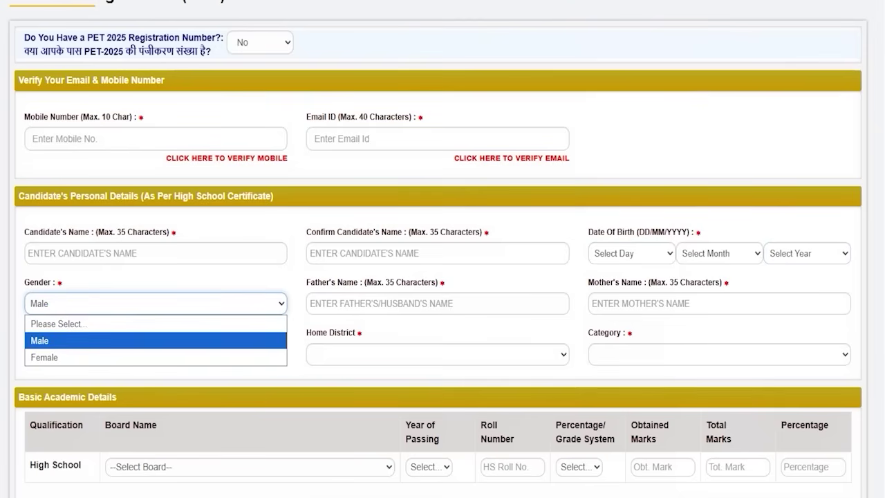
# Mark the father's name and mother's name fields in the personal details
pyautogui.click(366, 303)
pyautogui.moveTo(347, 307); pyautogui.dragTo(410, 267)
pyautogui.moveTo(668, 300); pyautogui.dragTo(709, 255)
pyautogui.click(860, 354)
# Set the domicile state to UTTAR PRADESH
pyautogui.click(98, 353)
pyautogui.scroll(-5, 99, 253)
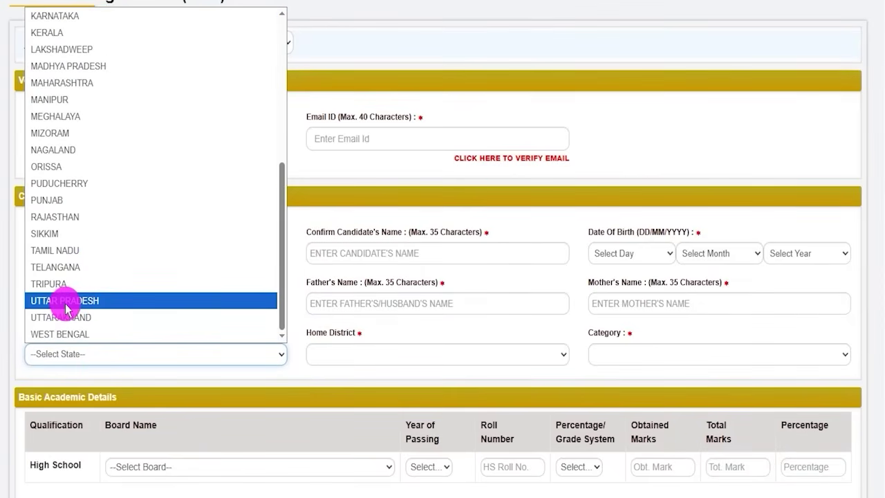
pyautogui.click(64, 301)
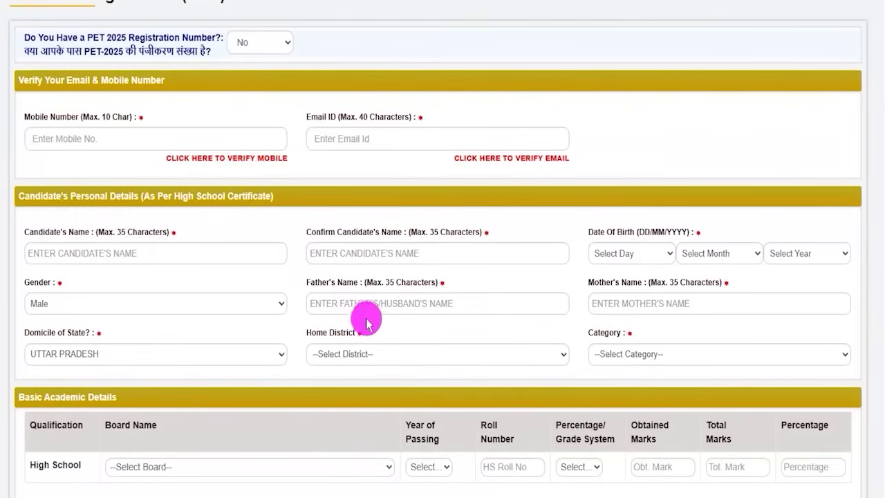
# Set the home district to SAHARANPUR and the category to GENERAL
pyautogui.click(392, 356)
pyautogui.press('s')
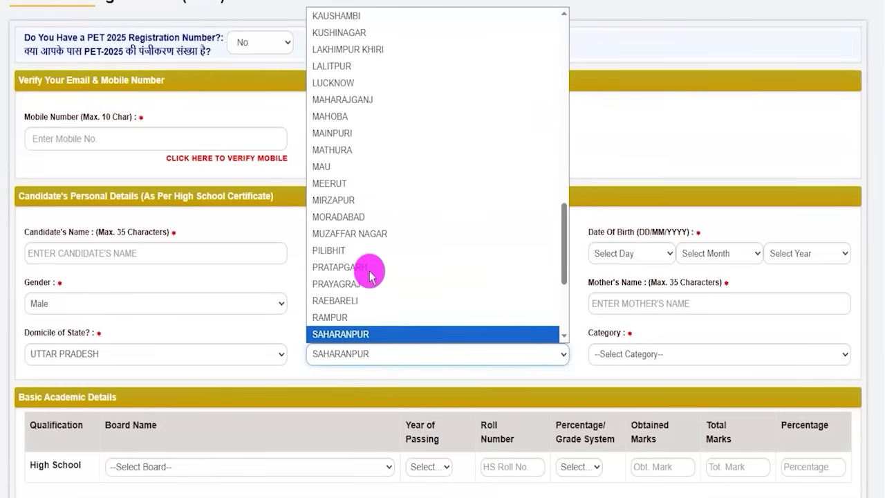
pyautogui.click(339, 332)
pyautogui.click(619, 352)
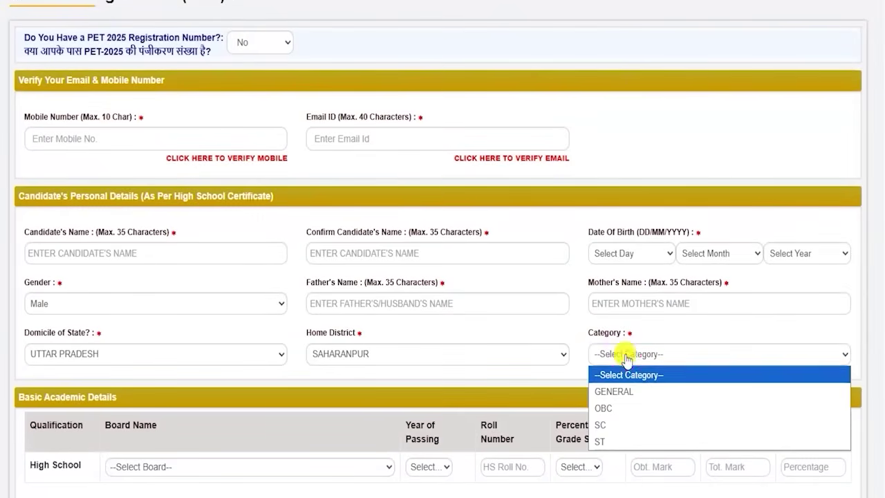
pyautogui.click(617, 393)
# Highlight High School in the Basic Academic Details and set its board to CENTRAL BOARD OF EDUCATION AJMER DELHI
pyautogui.scroll(-2, 312, 385)
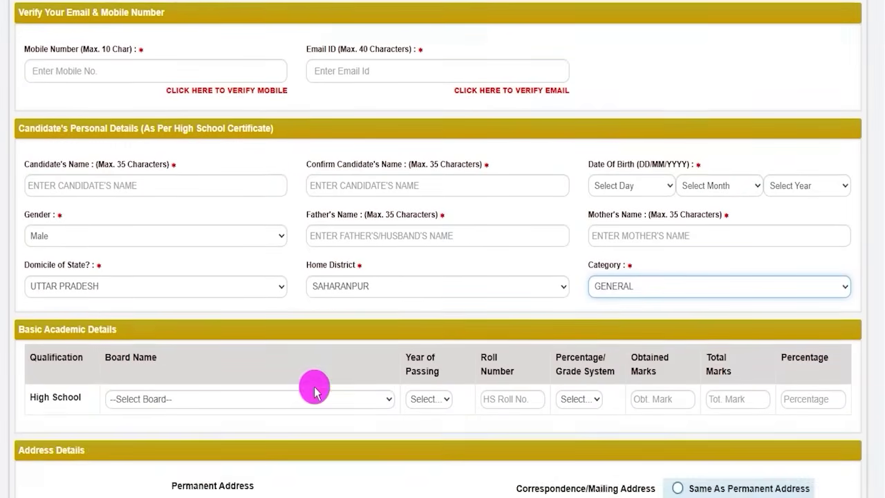
pyautogui.click(29, 260)
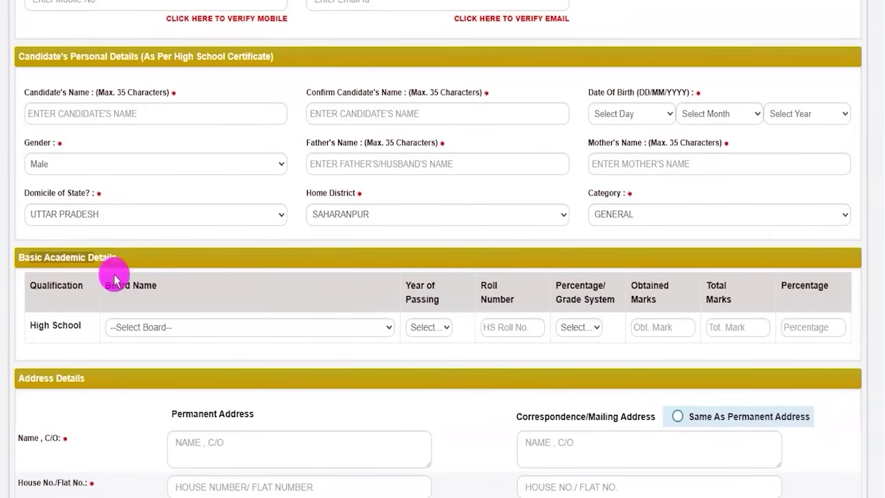
pyautogui.scroll(-1, 115, 277)
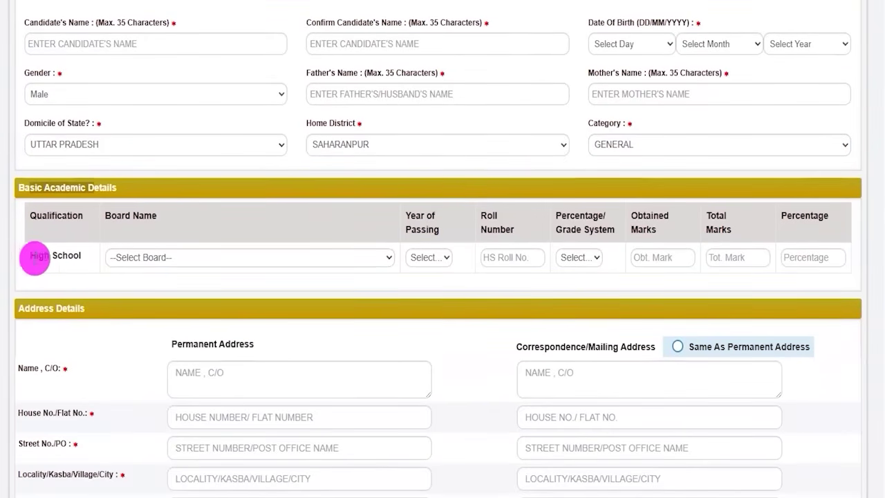
pyautogui.moveTo(31, 258); pyautogui.dragTo(80, 256)
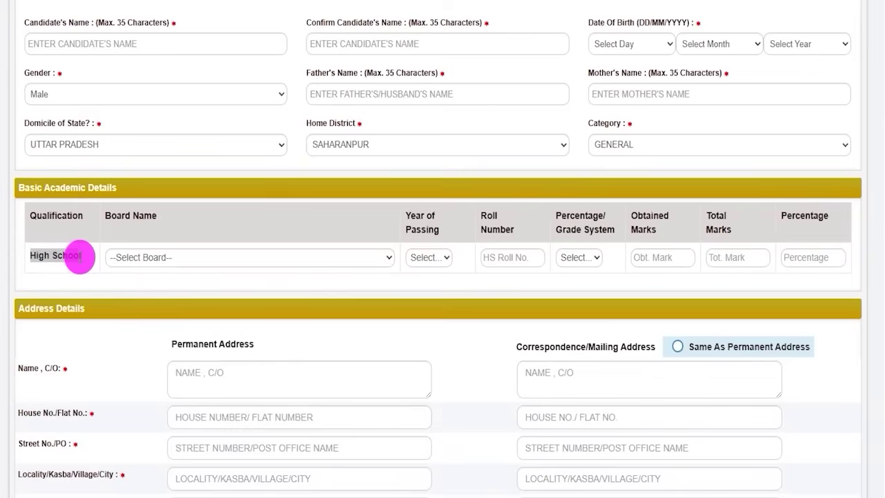
pyautogui.click(193, 257)
pyautogui.click(206, 261)
pyautogui.click(206, 262)
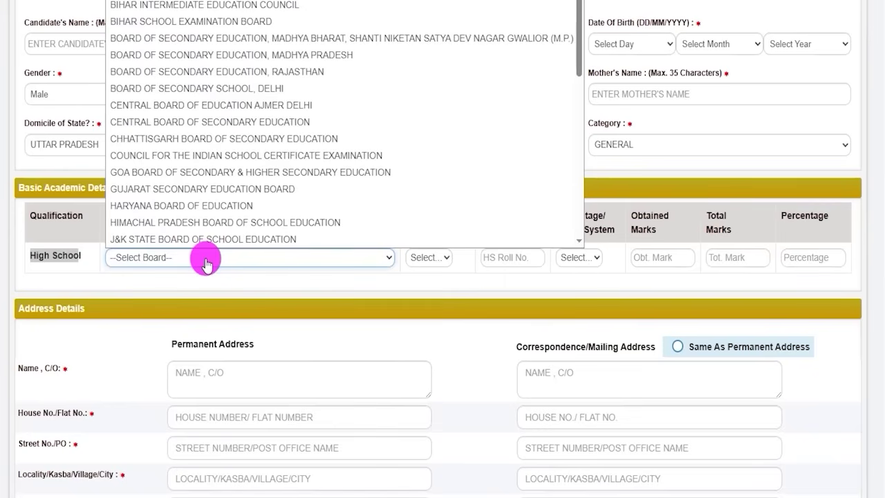
pyautogui.press('c')
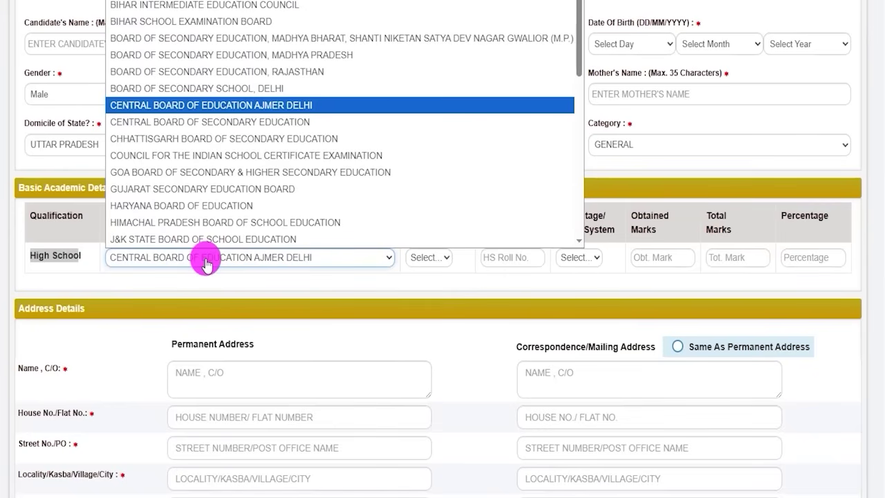
pyautogui.click(235, 105)
pyautogui.click(213, 167)
pyautogui.scroll(4, 468, 256)
pyautogui.scroll(-4, 429, 294)
# Set the High School year of passing to 1997 and mark the roll number field
pyautogui.click(426, 257)
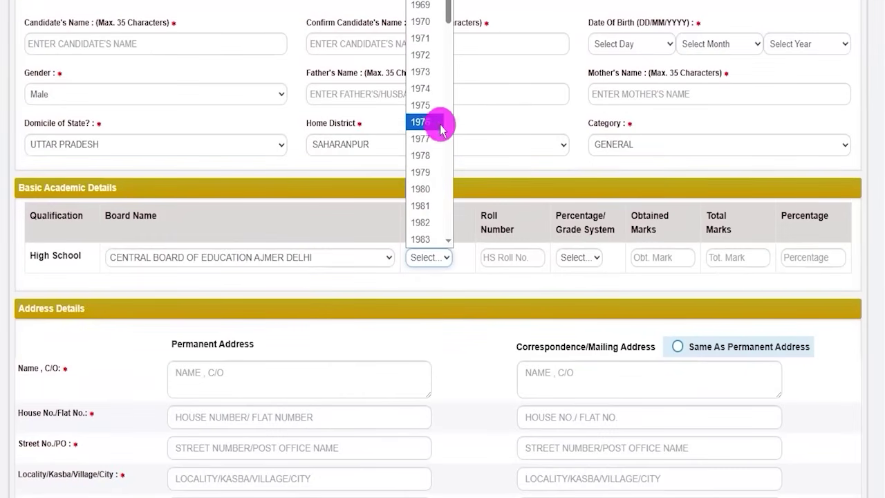
pyautogui.scroll(-8, 424, 92)
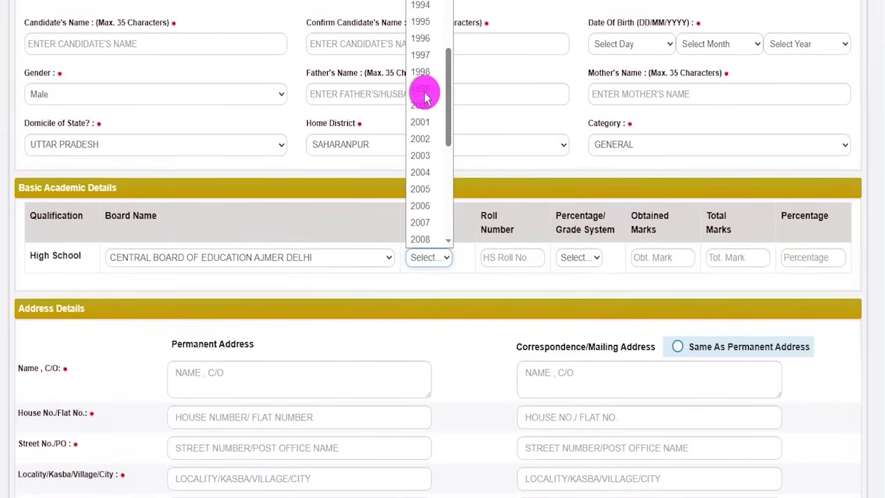
pyautogui.click(422, 55)
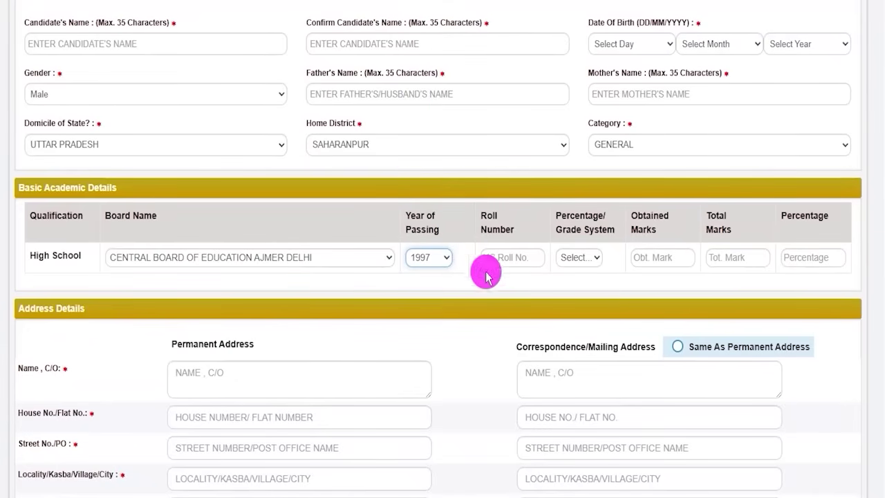
pyautogui.click(492, 261)
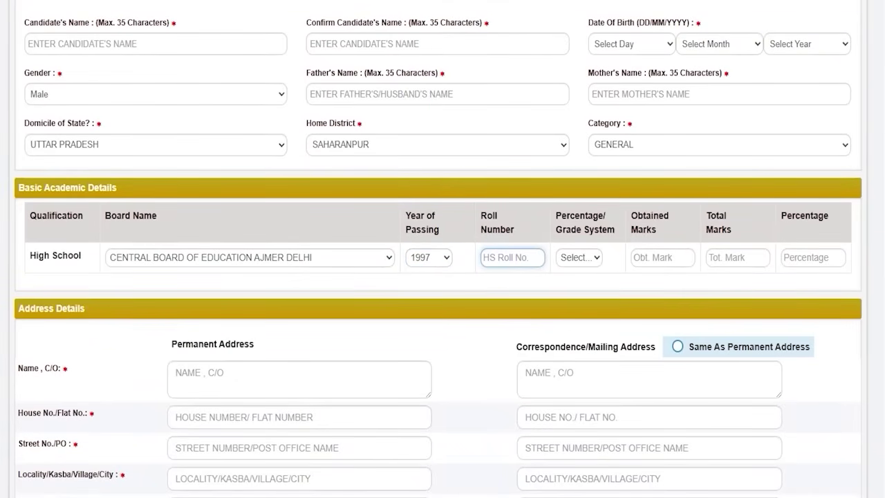
pyautogui.moveTo(510, 254); pyautogui.dragTo(539, 215)
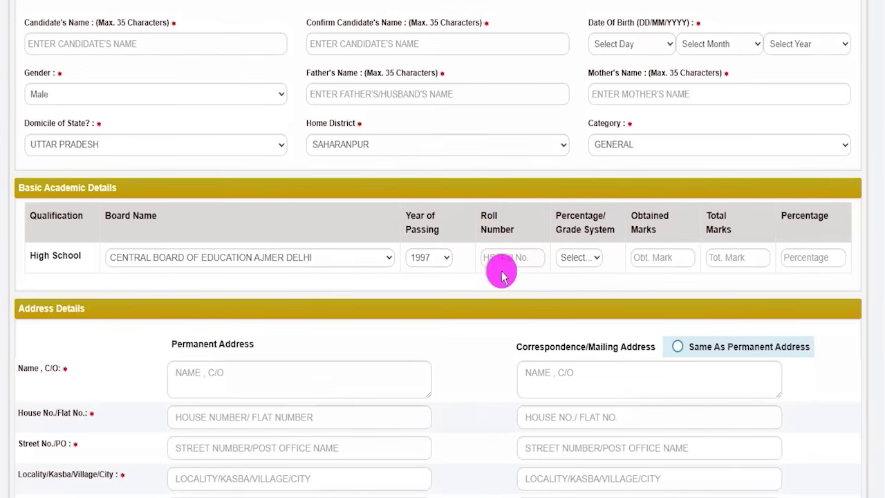
# Set the High School marking to Percentage System, with 450 obtained marks out of 600 total, and tick the percentage field
pyautogui.click(587, 258)
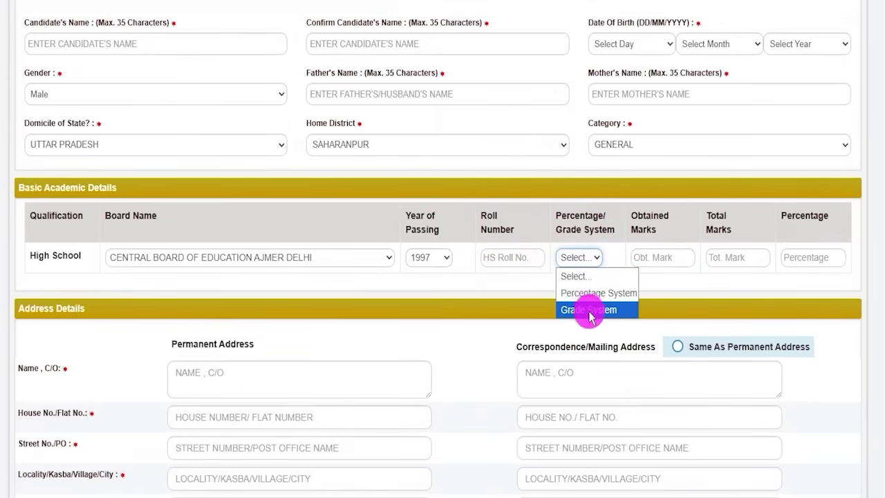
pyautogui.click(598, 293)
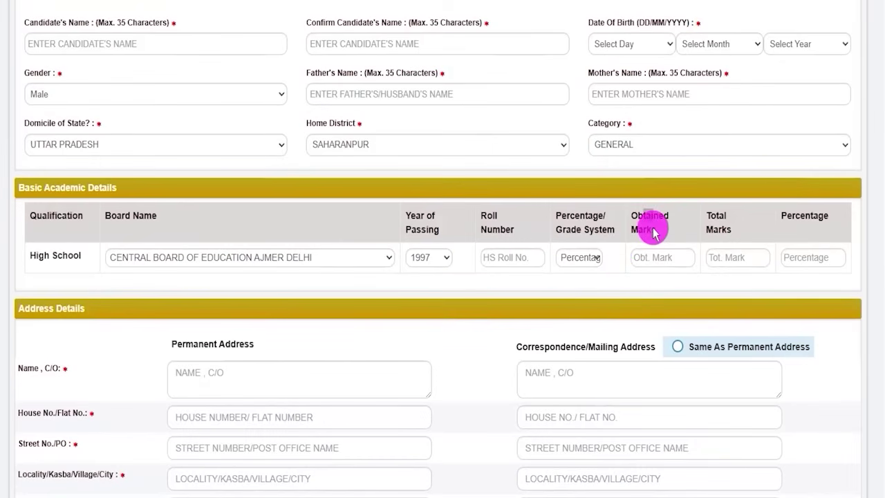
pyautogui.click(649, 257)
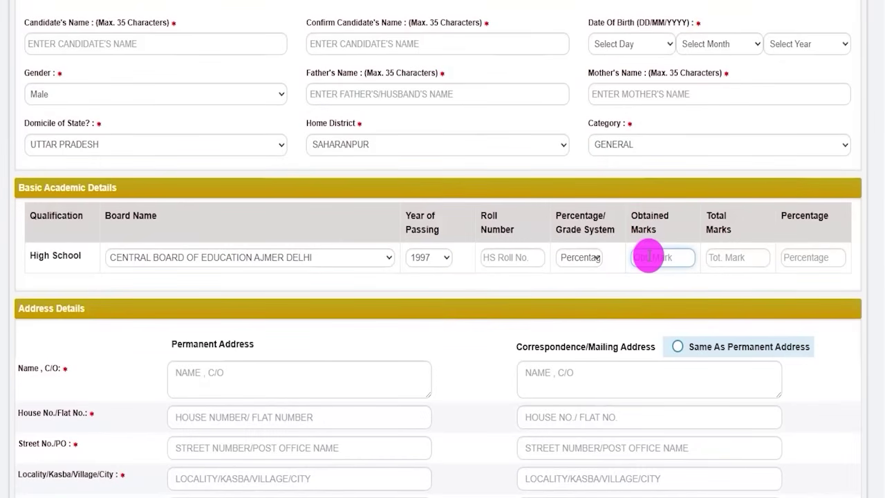
pyautogui.write('450')
pyautogui.click(726, 257)
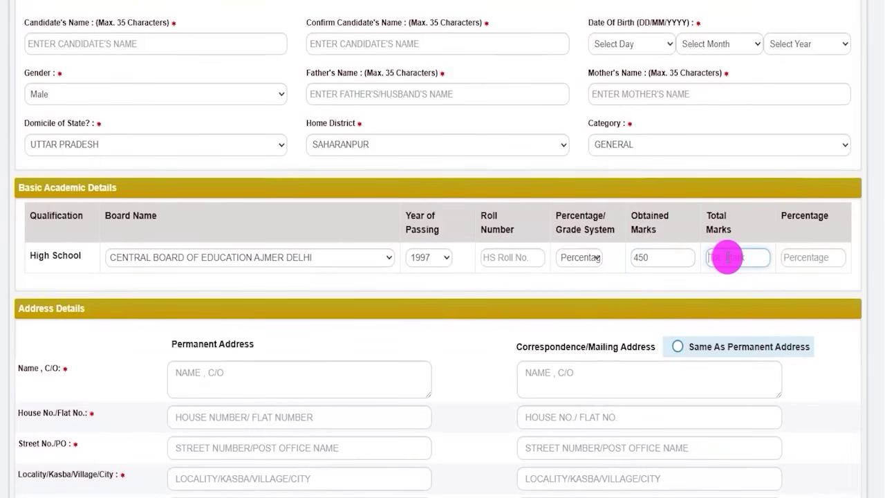
pyautogui.click(775, 279)
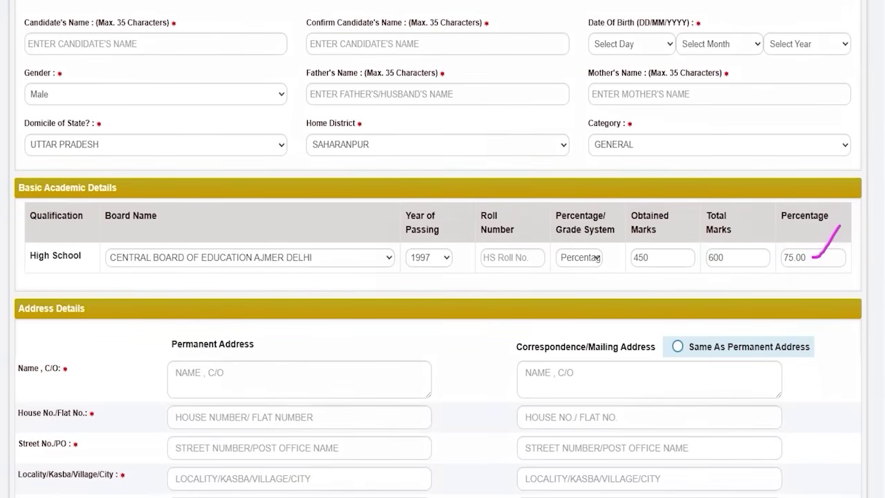
# Underline the permanent address fields with the pen, from Name, C/O down to PIN
pyautogui.scroll(-3, 227, 339)
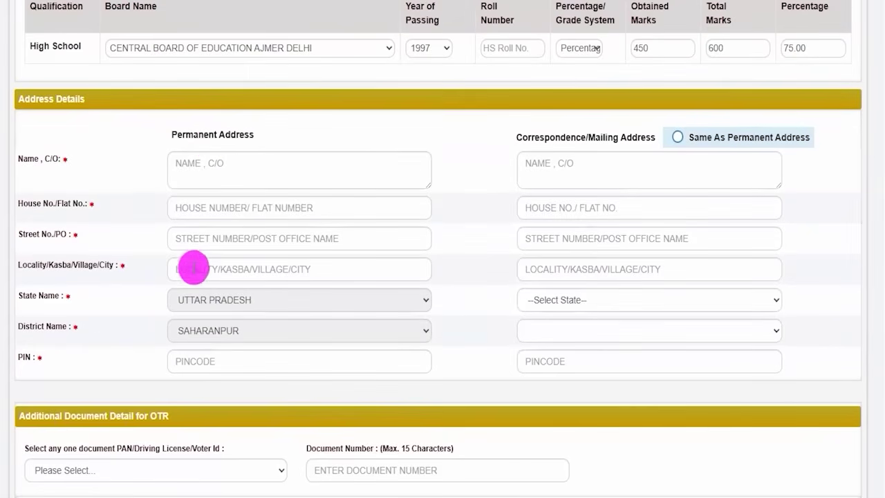
pyautogui.moveTo(211, 173); pyautogui.dragTo(260, 172)
pyautogui.moveTo(233, 215); pyautogui.dragTo(273, 217)
pyautogui.moveTo(237, 244)
pyautogui.mouseDown()
pyautogui.moveTo(263, 242)
pyautogui.moveTo(251, 270)
pyautogui.mouseUp()
pyautogui.moveTo(243, 303)
pyautogui.mouseDown()
pyautogui.moveTo(256, 303)
pyautogui.moveTo(254, 329)
pyautogui.mouseUp()
pyautogui.moveTo(240, 365); pyautogui.dragTo(262, 365)
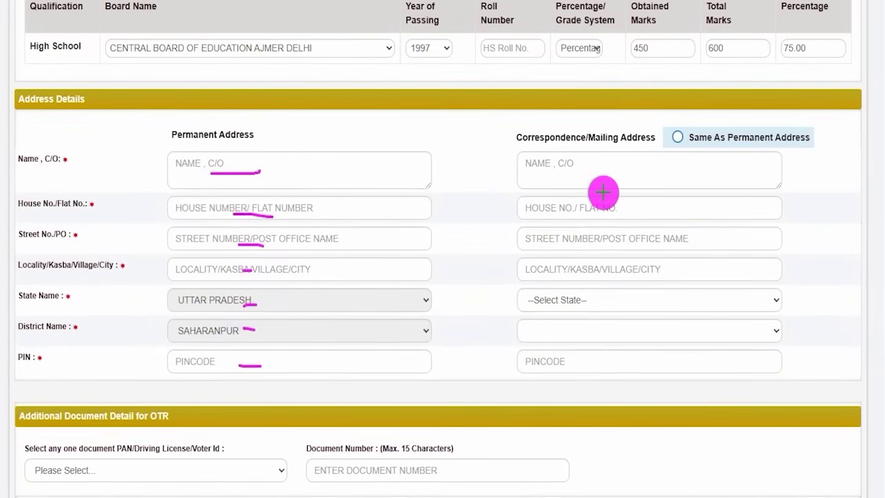
# Underline the correspondence address fields with the pen, from Name, C/O down to PIN
pyautogui.moveTo(572, 174); pyautogui.dragTo(610, 170)
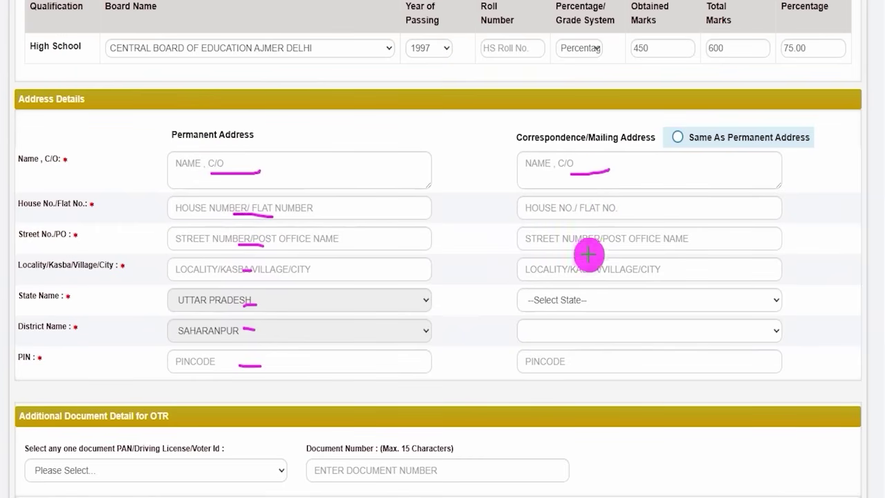
pyautogui.moveTo(554, 215); pyautogui.dragTo(616, 215)
pyautogui.moveTo(562, 240); pyautogui.dragTo(598, 240)
pyautogui.moveTo(554, 270); pyautogui.dragTo(587, 269)
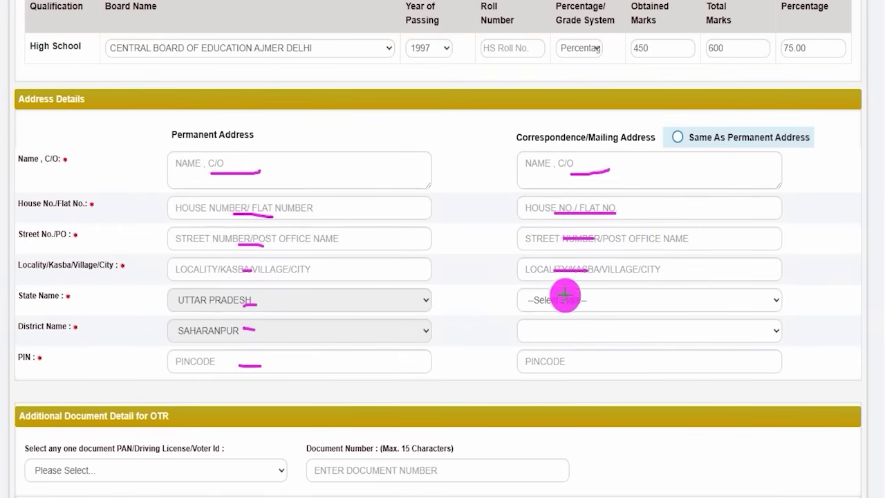
pyautogui.moveTo(546, 305)
pyautogui.mouseDown()
pyautogui.moveTo(576, 305)
pyautogui.moveTo(564, 331)
pyautogui.mouseUp()
pyautogui.moveTo(551, 368); pyautogui.dragTo(605, 368)
# Draw tick marks at the Permanent and Correspondence/Mailing Address headings, and underline and tick the Same As Permanent Address option
pyautogui.moveTo(532, 131); pyautogui.dragTo(557, 100)
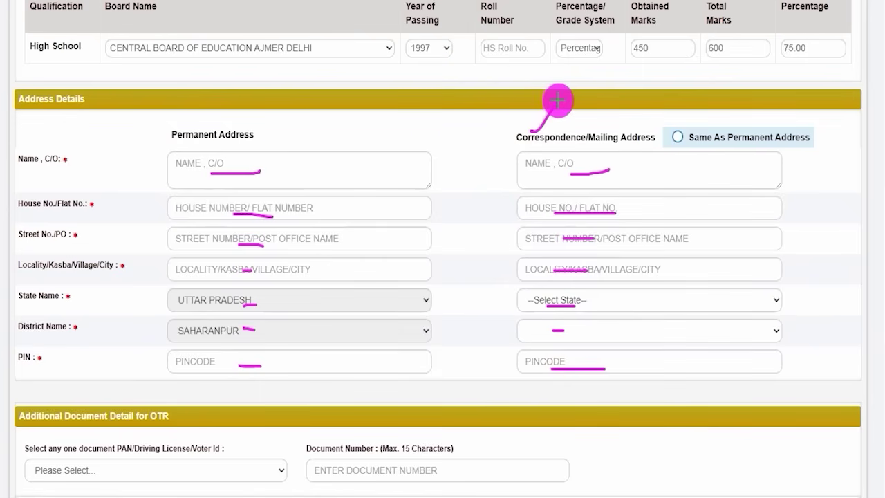
pyautogui.moveTo(261, 135); pyautogui.dragTo(295, 104)
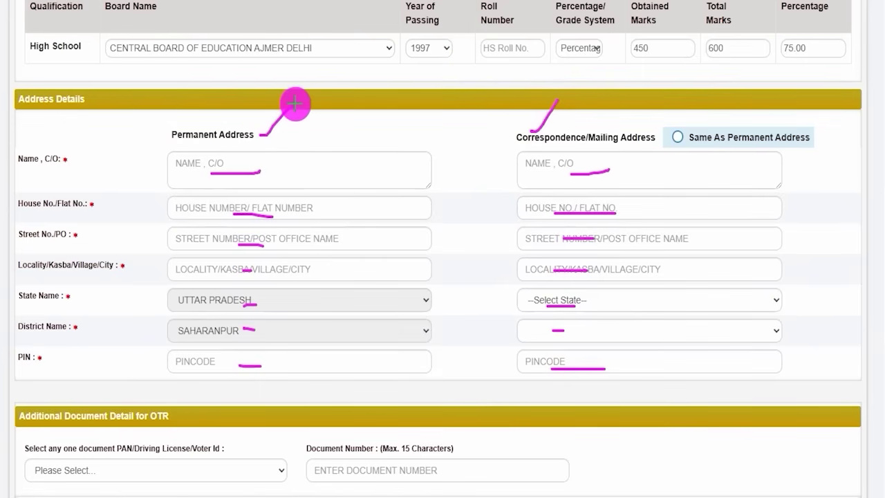
pyautogui.moveTo(715, 148); pyautogui.dragTo(765, 148)
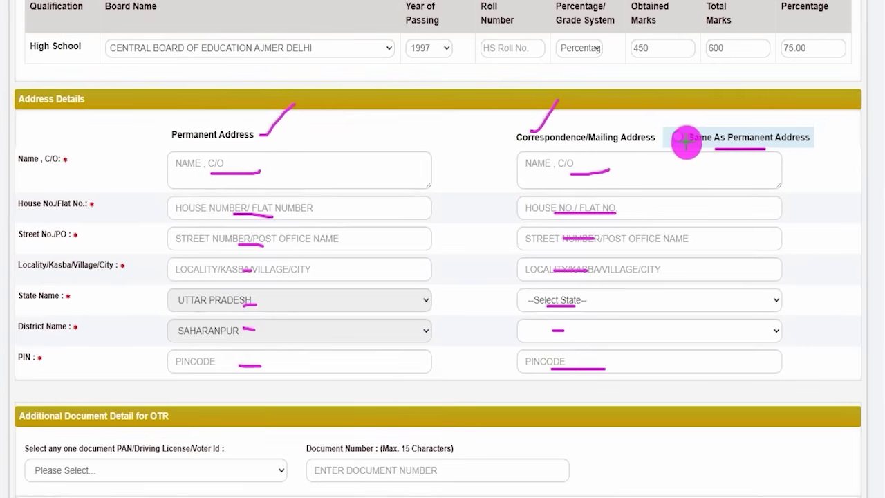
pyautogui.moveTo(676, 138); pyautogui.dragTo(700, 108)
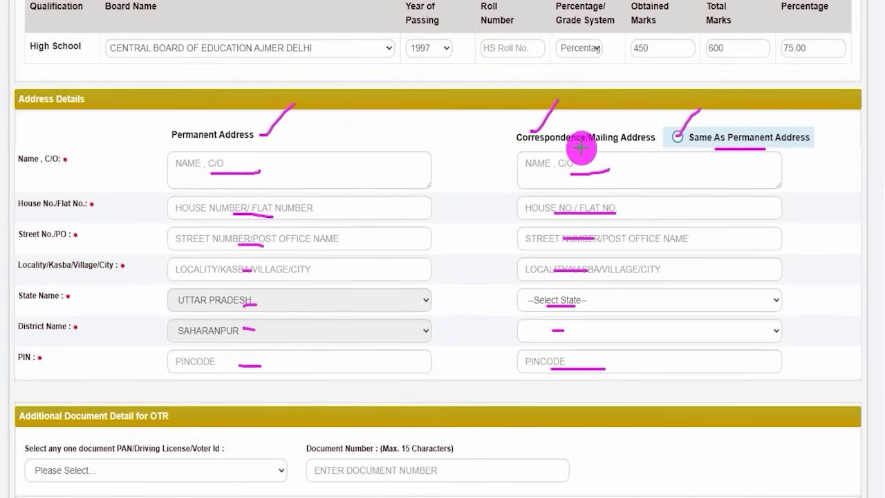
pyautogui.moveTo(565, 131); pyautogui.dragTo(589, 98)
pyautogui.moveTo(263, 139); pyautogui.dragTo(308, 110)
# Draw short pen marks down the correspondence address fields and erase all annotations from the Address Details
pyautogui.moveTo(633, 162); pyautogui.dragTo(644, 163)
pyautogui.moveTo(631, 197)
pyautogui.mouseDown()
pyautogui.moveTo(654, 198)
pyautogui.moveTo(665, 215)
pyautogui.mouseUp()
pyautogui.moveTo(642, 261)
pyautogui.mouseDown()
pyautogui.moveTo(661, 261)
pyautogui.moveTo(686, 286)
pyautogui.mouseUp()
pyautogui.moveTo(640, 330); pyautogui.dragTo(662, 329)
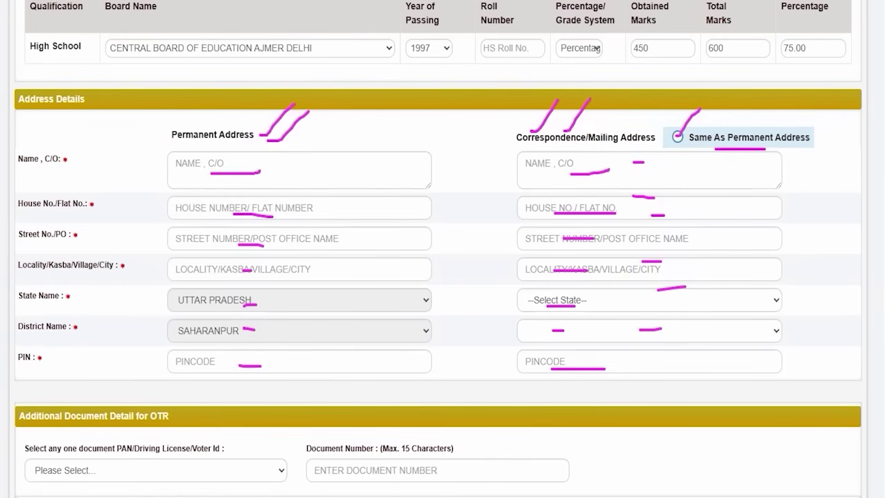
pyautogui.press('e')
# Select PAN Card as the additional document for OTR and tick the document number field
pyautogui.scroll(-2, 120, 339)
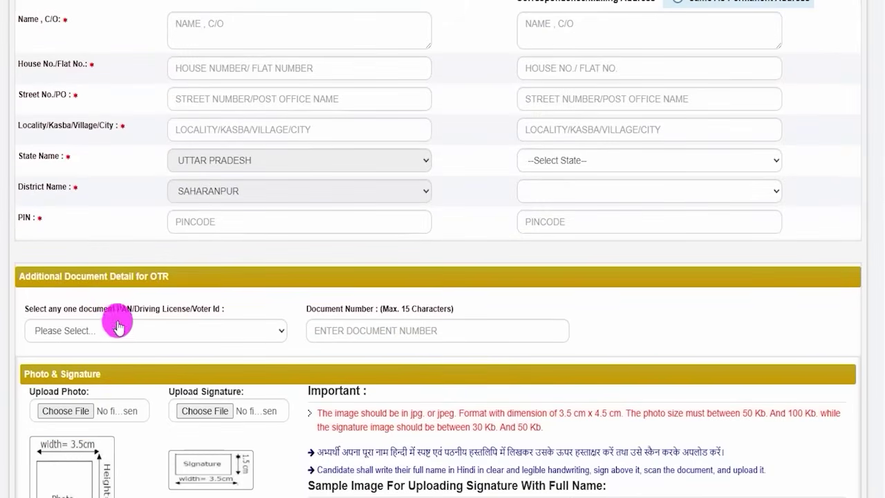
pyautogui.scroll(-2, 111, 277)
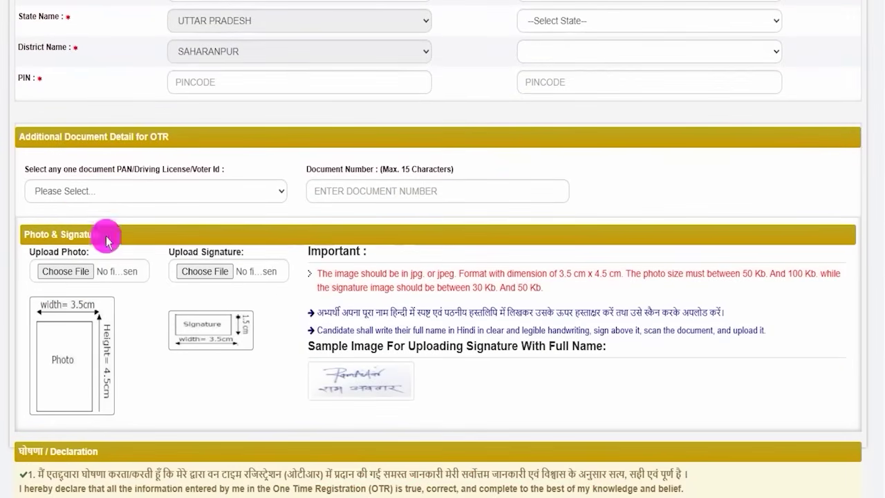
pyautogui.click(76, 192)
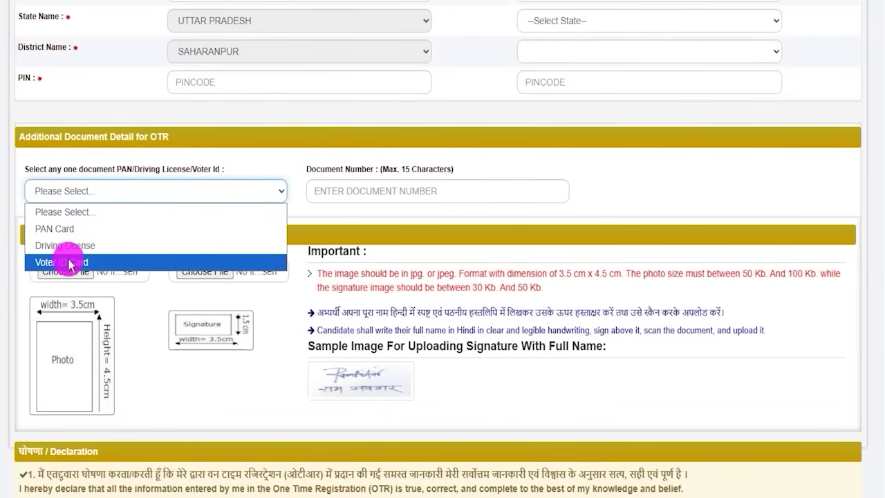
pyautogui.click(65, 229)
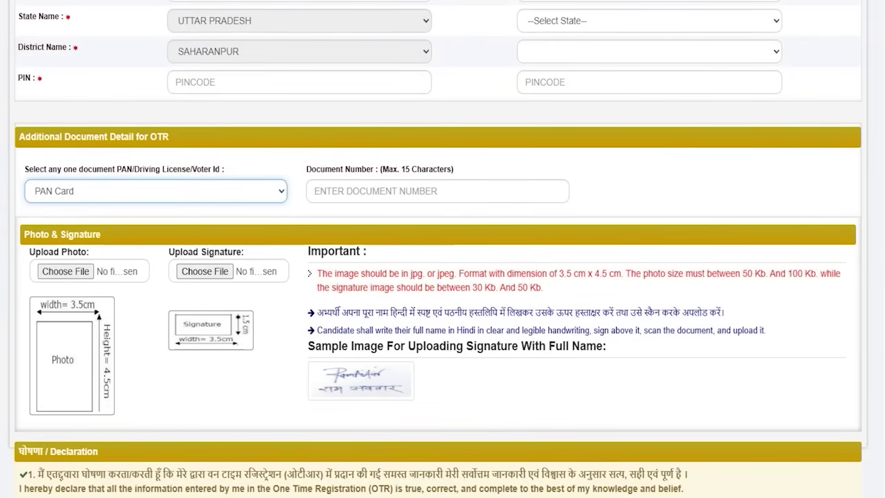
pyautogui.moveTo(425, 189); pyautogui.dragTo(457, 156)
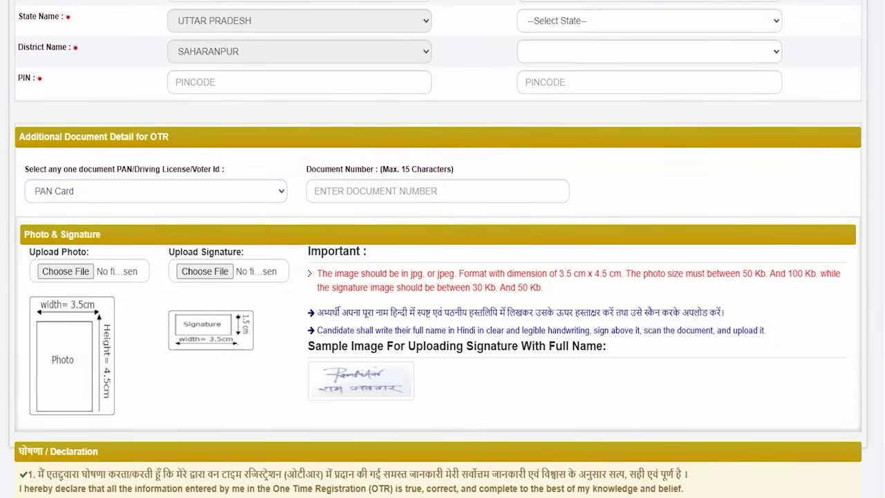
# Tick the width and height requirements in the photo and signature size diagrams
pyautogui.scroll(-2, 193, 294)
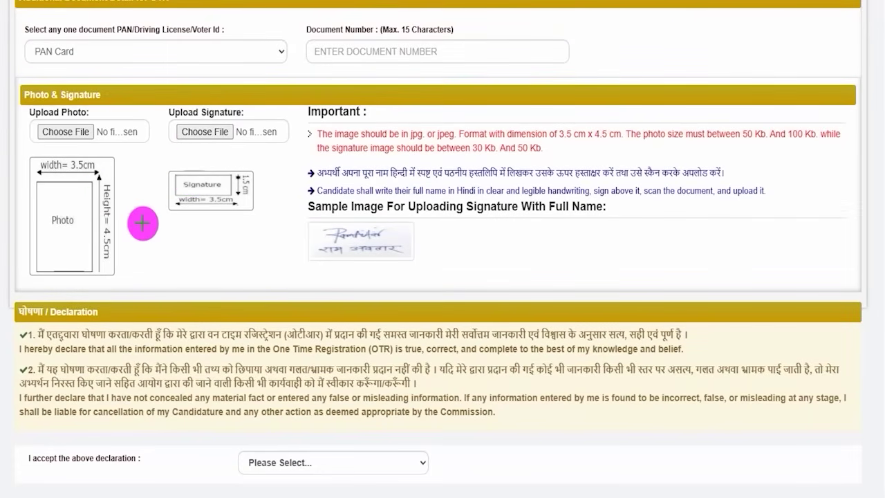
pyautogui.moveTo(96, 169); pyautogui.dragTo(117, 156)
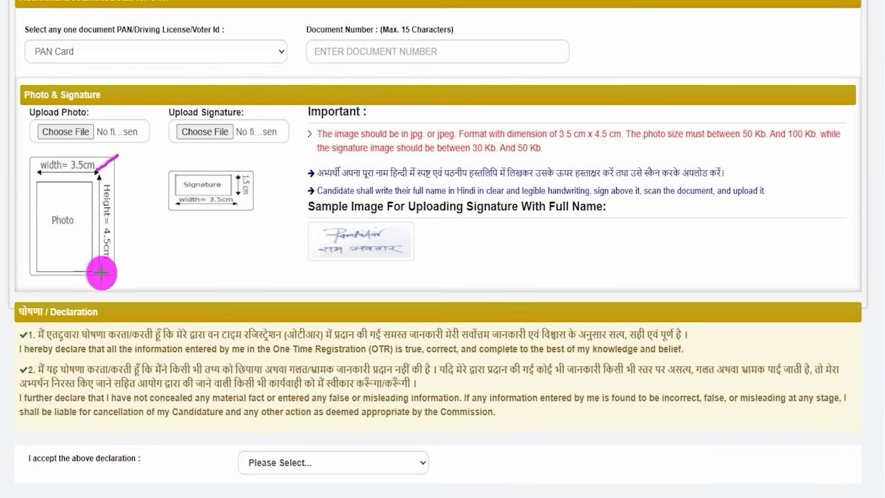
pyautogui.moveTo(107, 246); pyautogui.dragTo(139, 225)
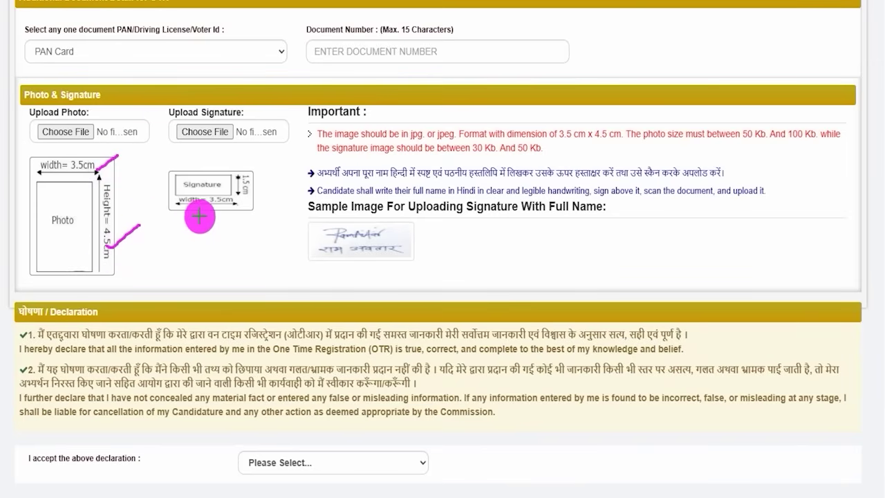
pyautogui.moveTo(194, 213); pyautogui.dragTo(211, 196)
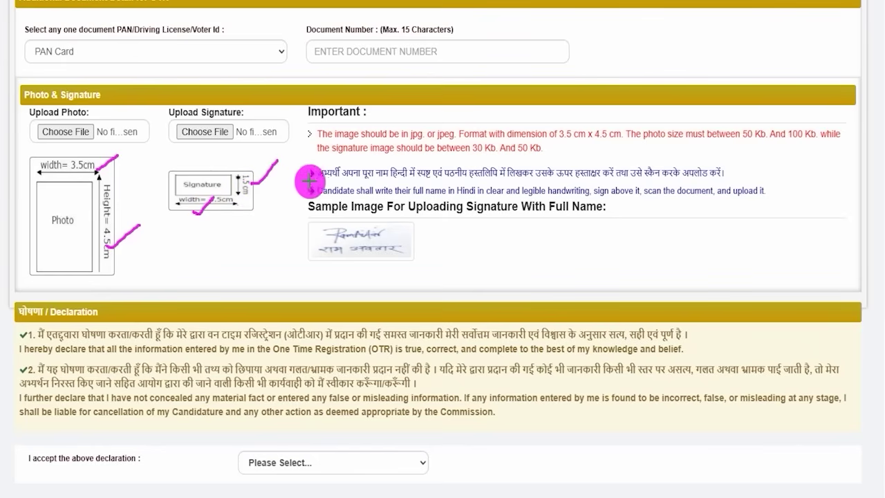
# Frame the sample signature image with a rectangle and tick its signature and full name, plus the signature size diagram
pyautogui.scroll(-1, 360, 173)
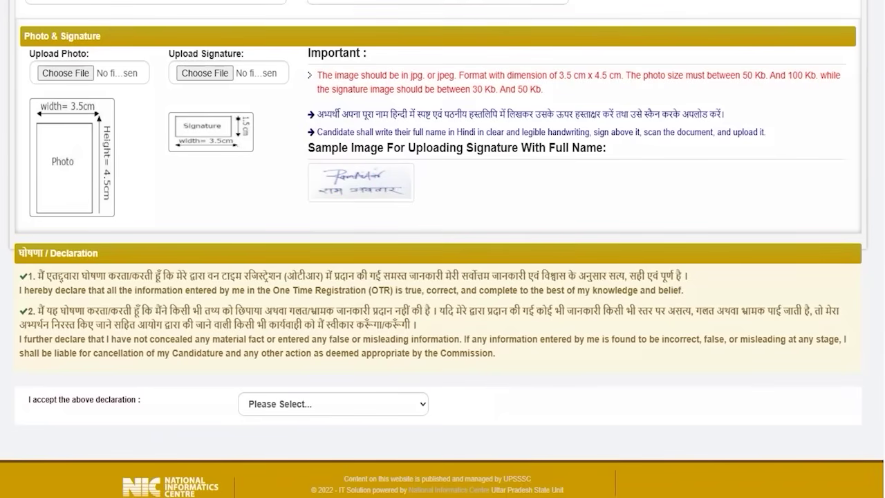
pyautogui.moveTo(297, 162)
pyautogui.mouseDown()
pyautogui.moveTo(417, 178)
pyautogui.moveTo(426, 205)
pyautogui.mouseUp()
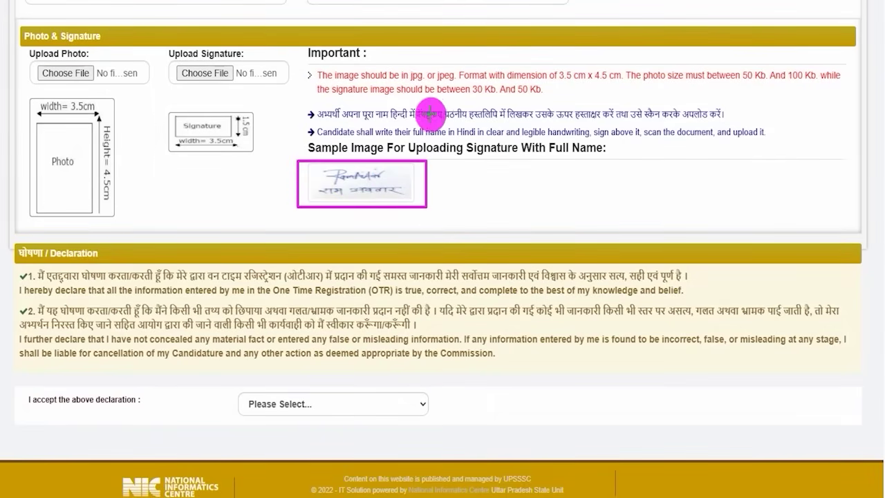
pyautogui.moveTo(395, 173); pyautogui.dragTo(413, 154)
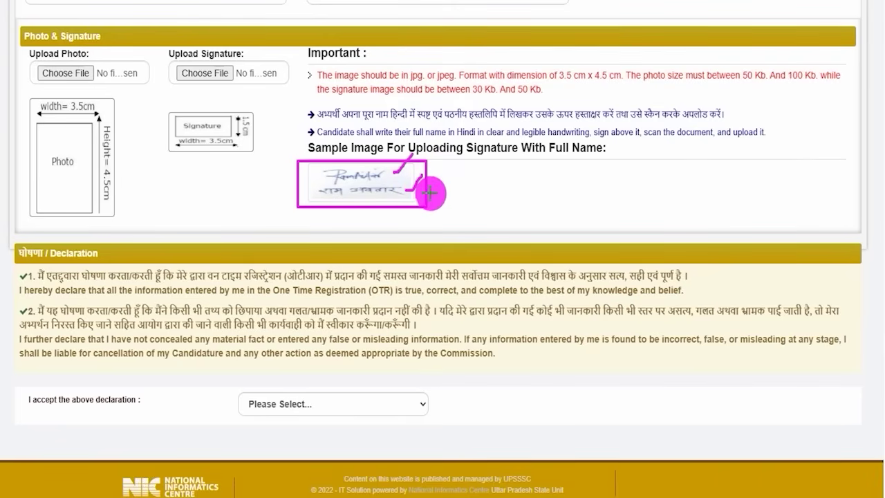
pyautogui.moveTo(441, 192); pyautogui.dragTo(462, 163)
pyautogui.moveTo(254, 129); pyautogui.dragTo(292, 107)
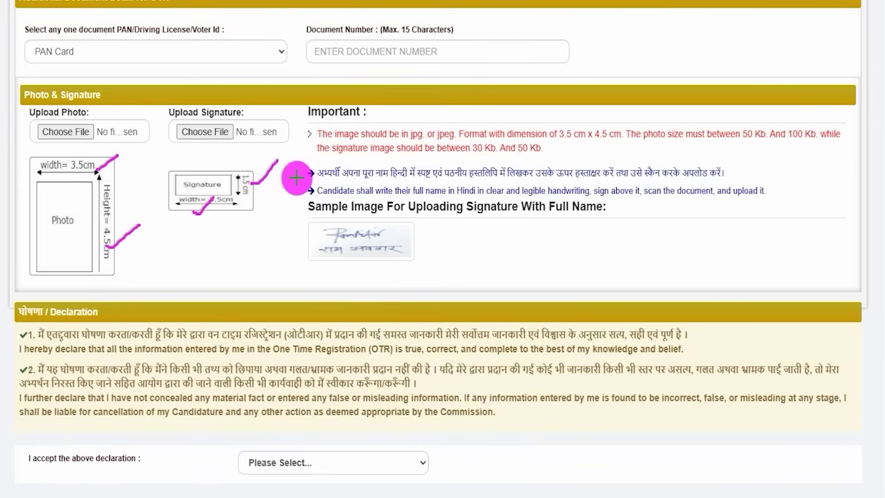
# Underline the signature size of 30–50 Kb, photo size of 50–100 Kb and jpg/jpeg format, and clear the annotations
pyautogui.moveTo(473, 157); pyautogui.dragTo(536, 157)
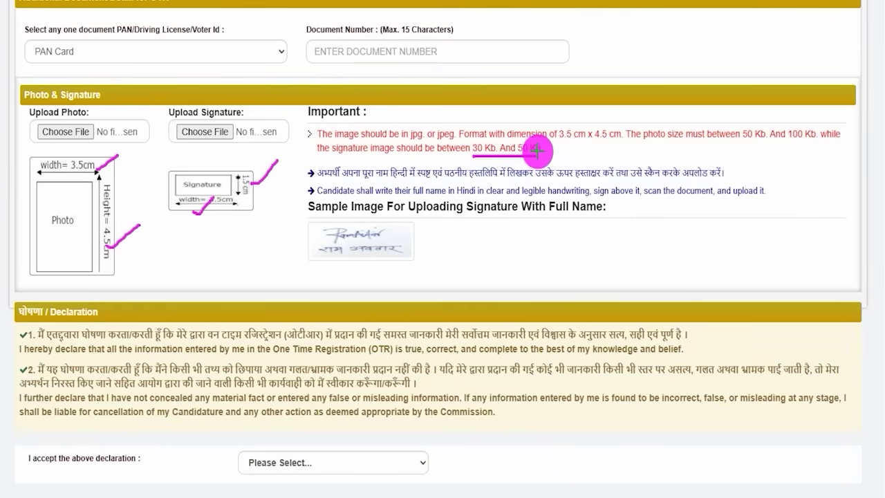
pyautogui.moveTo(742, 141); pyautogui.dragTo(806, 141)
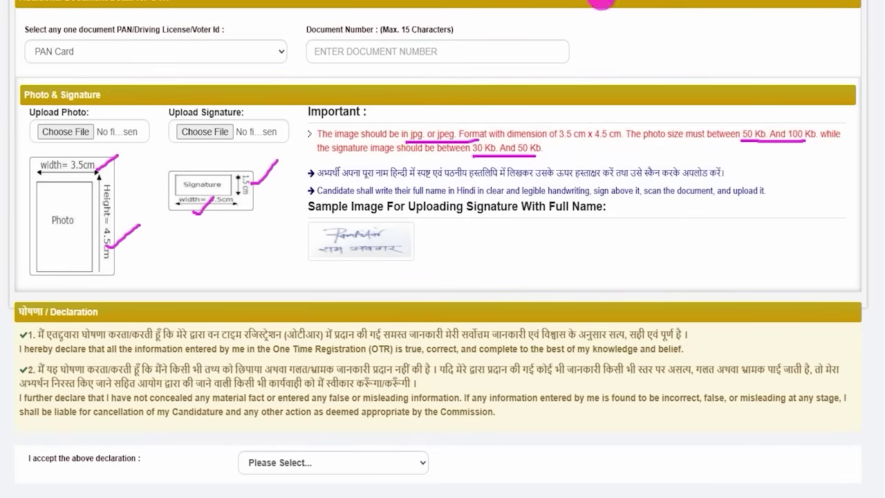
pyautogui.press('Escape')
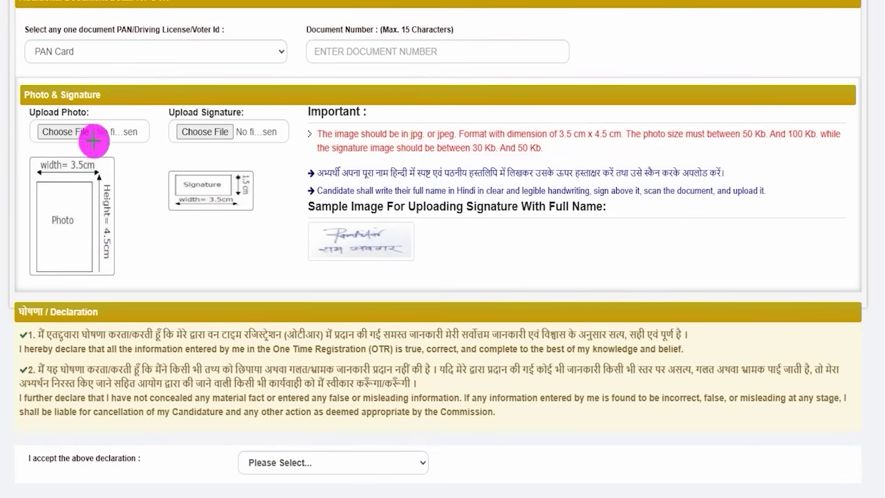
# Tick the photo and signature upload fields and the photo and signature size diagrams
pyautogui.moveTo(87, 130); pyautogui.dragTo(125, 97)
pyautogui.moveTo(232, 130); pyautogui.dragTo(293, 82)
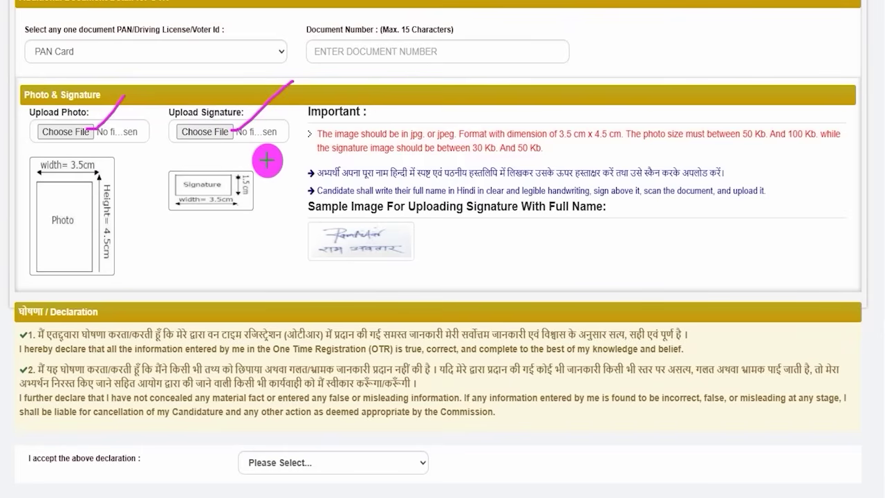
pyautogui.moveTo(79, 199); pyautogui.dragTo(109, 174)
pyautogui.moveTo(228, 179); pyautogui.dragTo(262, 147)
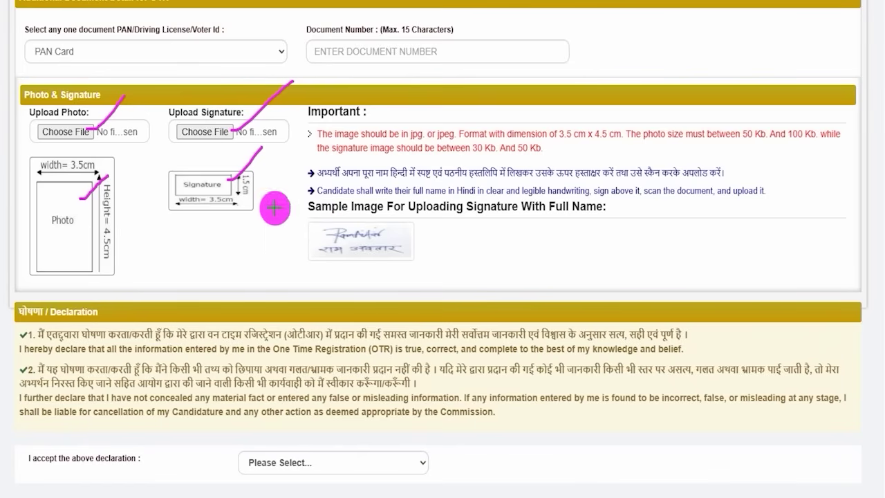
pyautogui.moveTo(128, 245); pyautogui.dragTo(157, 222)
pyautogui.moveTo(238, 224); pyautogui.dragTo(261, 209)
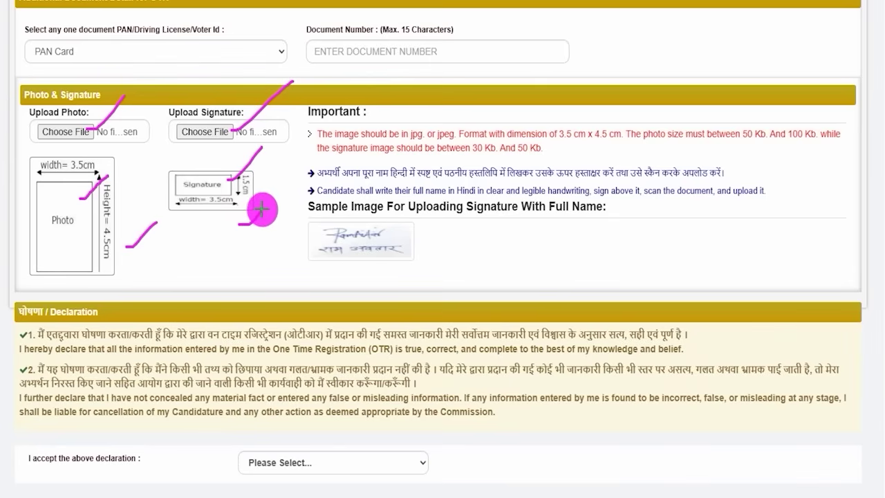
# Tick the sample signature image, underline the space below the signature size diagram, and clear the annotations
pyautogui.moveTo(283, 253); pyautogui.dragTo(307, 229)
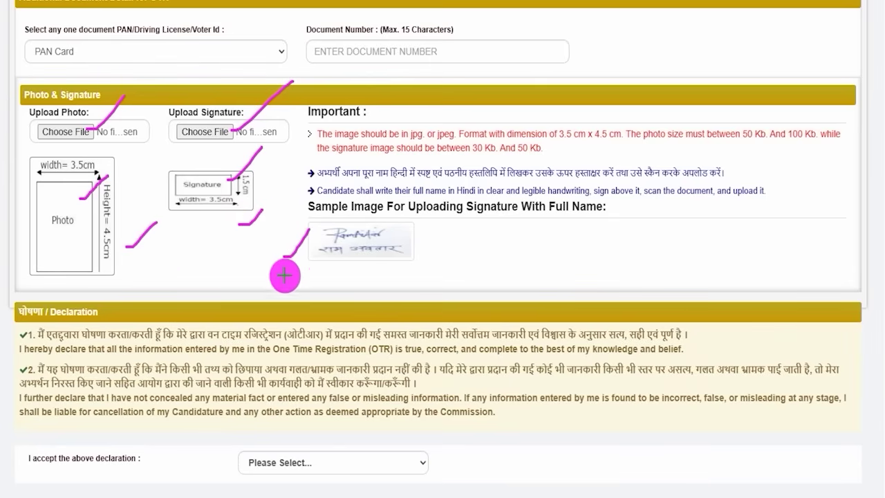
pyautogui.moveTo(182, 257); pyautogui.dragTo(244, 258)
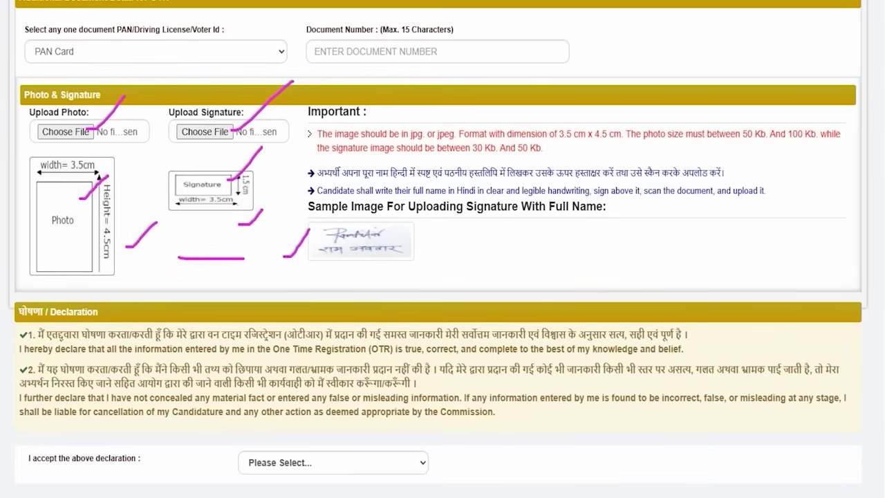
pyautogui.press('Escape')
# Accept the declaration by choosing Yes
pyautogui.scroll(-1, 214, 321)
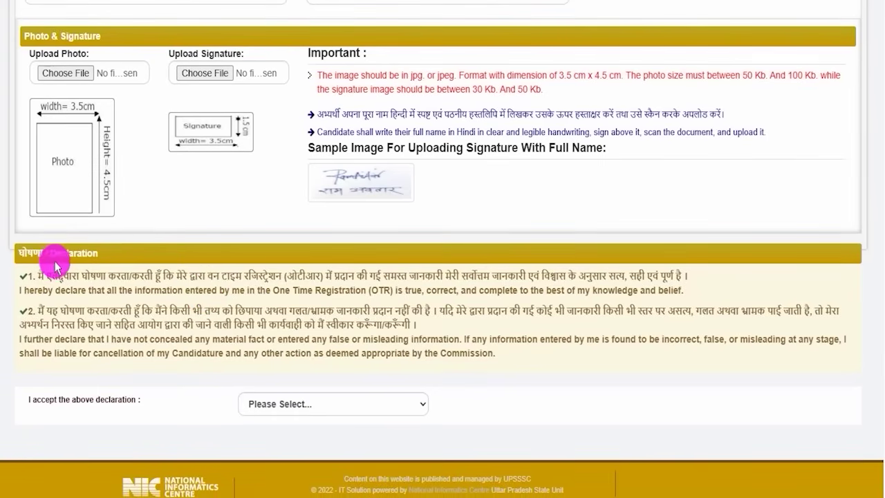
pyautogui.click(278, 407)
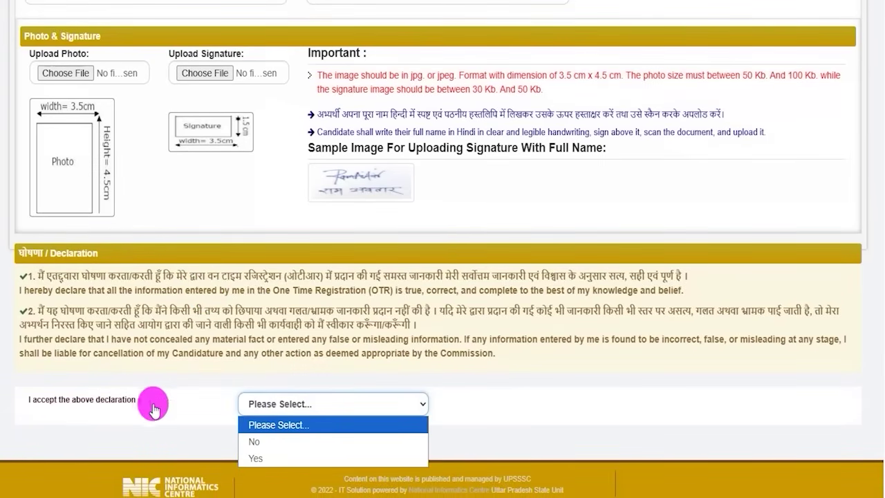
pyautogui.click(257, 457)
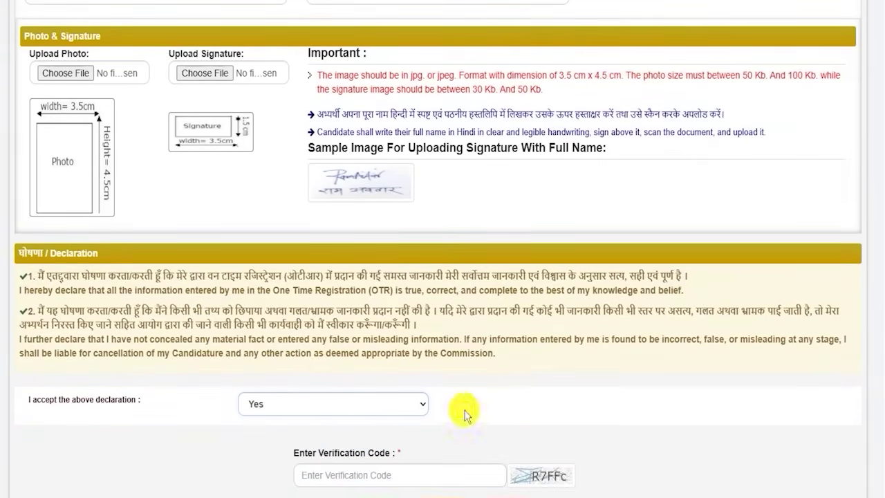
# Tick the captcha image, underline the verification code field and point an arrow at Submit
pyautogui.scroll(-1, 485, 327)
pyautogui.moveTo(551, 379); pyautogui.dragTo(585, 341)
pyautogui.moveTo(323, 390); pyautogui.dragTo(366, 387)
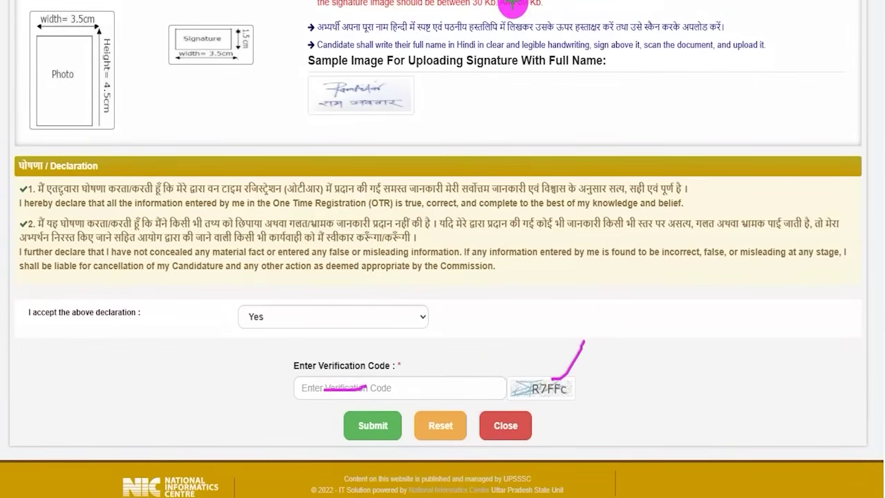
pyautogui.moveTo(161, 425); pyautogui.dragTo(335, 425)
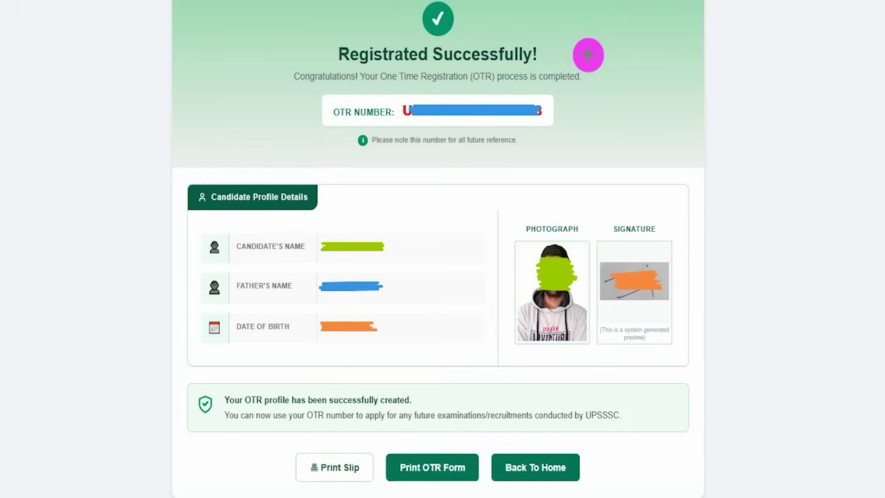
# Tick the registration success heading and frame the OTR number with a rectangle
pyautogui.moveTo(587, 55); pyautogui.dragTo(617, 31)
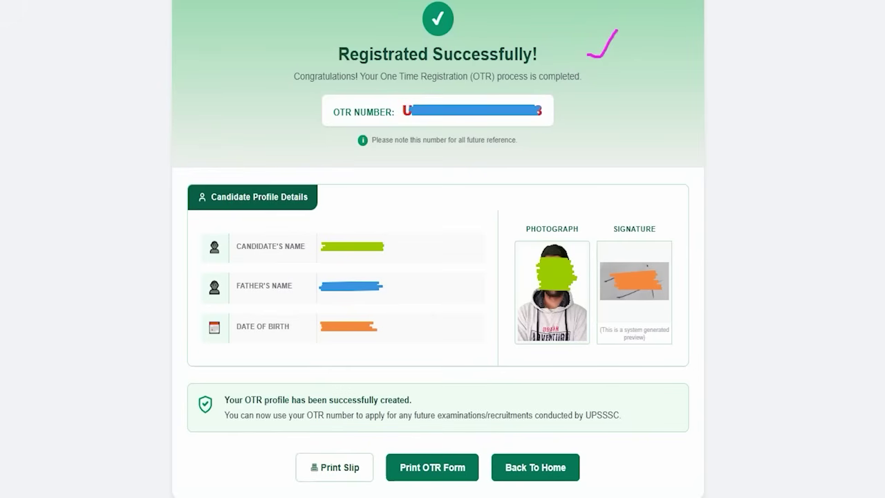
pyautogui.moveTo(399, 95); pyautogui.dragTo(547, 125)
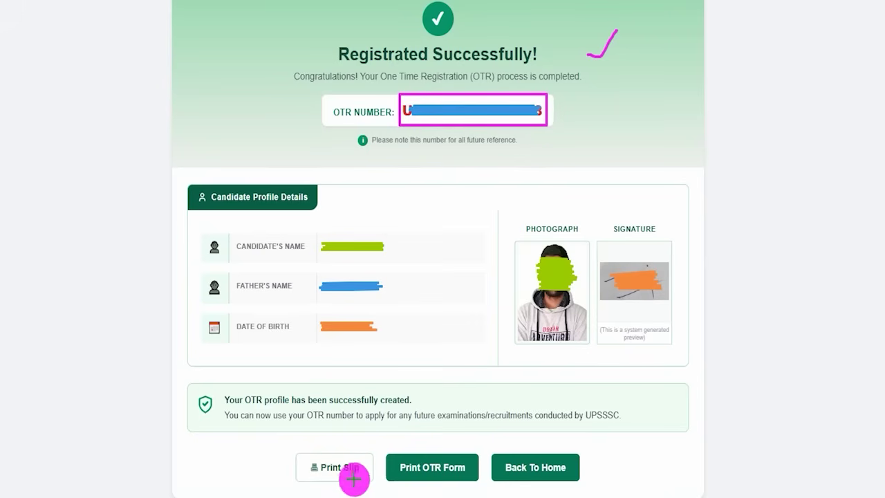
# Tick Print Slip twice and Print OTR Form once, and point an arrow at Back To Home
pyautogui.moveTo(316, 455); pyautogui.dragTo(345, 420)
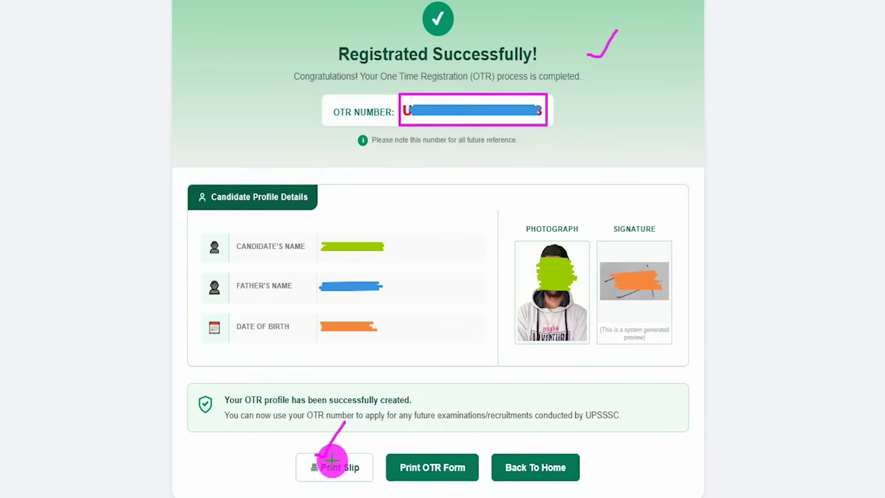
pyautogui.moveTo(332, 458); pyautogui.dragTo(351, 430)
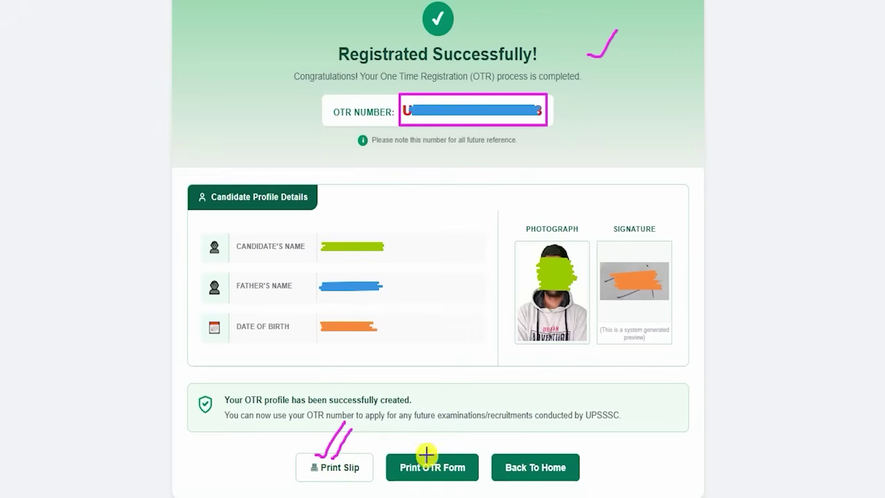
pyautogui.moveTo(425, 455); pyautogui.dragTo(462, 404)
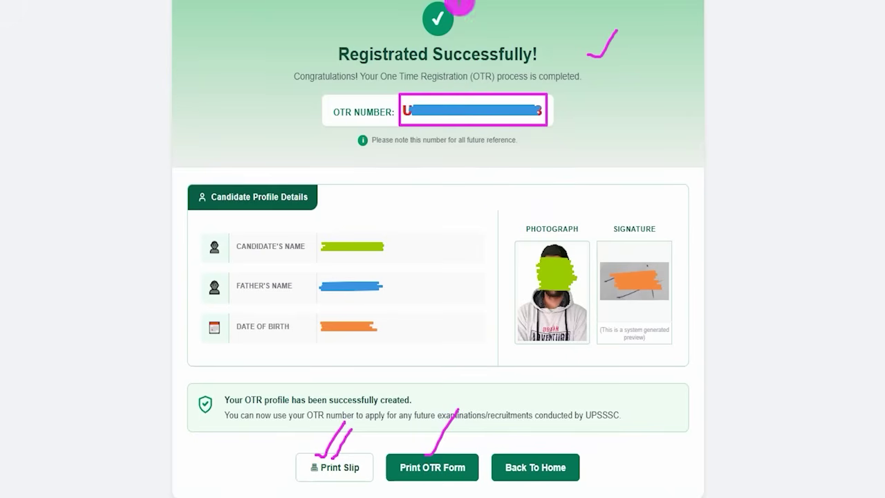
pyautogui.moveTo(676, 348)
pyautogui.mouseDown()
pyautogui.moveTo(592, 450)
pyautogui.moveTo(574, 458)
pyautogui.mouseUp()
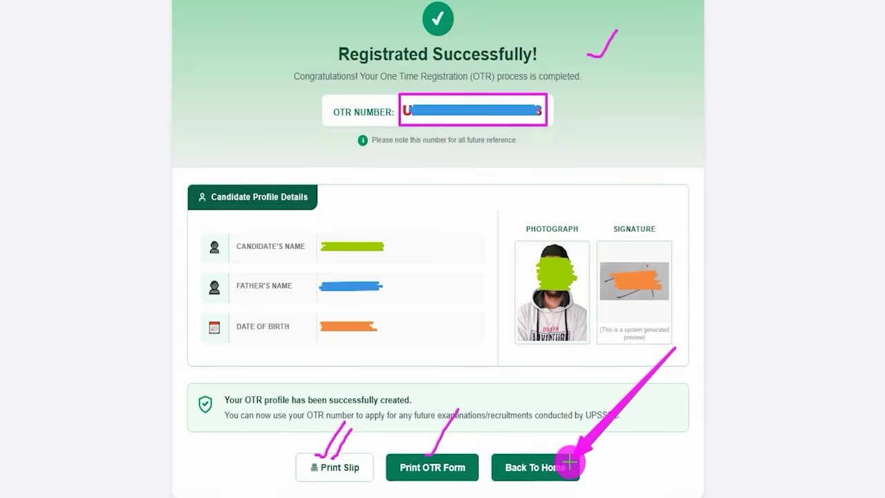
pyautogui.click(569, 462)
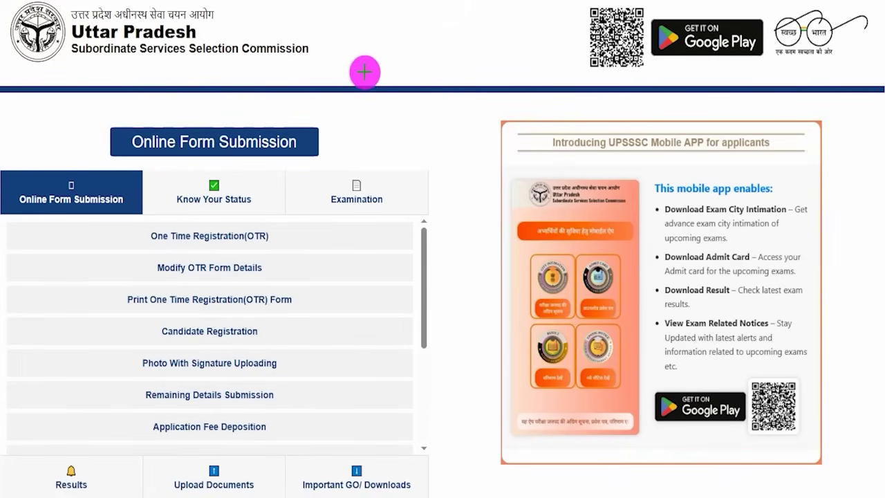
# Tick the commission name in the page header, frame Modify OTR Form Details, and clear the annotations
pyautogui.moveTo(346, 54); pyautogui.dragTo(377, 21)
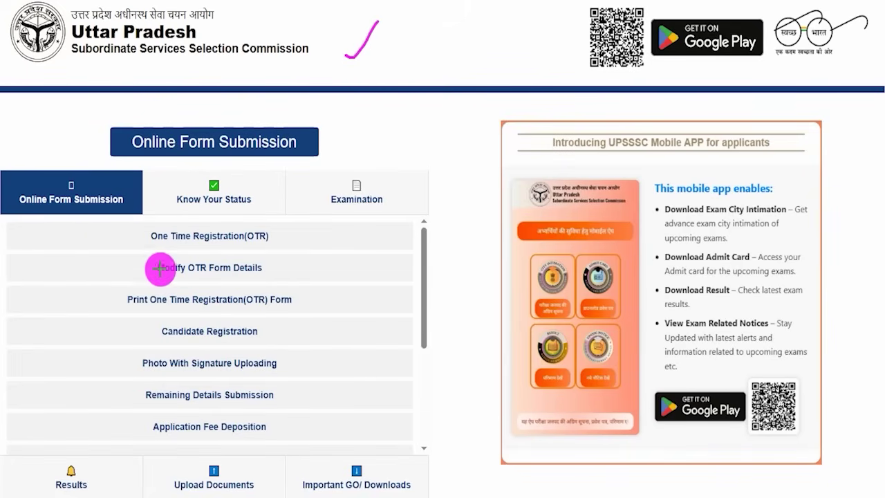
pyautogui.moveTo(142, 253)
pyautogui.mouseDown()
pyautogui.moveTo(251, 259)
pyautogui.moveTo(276, 266)
pyautogui.moveTo(284, 282)
pyautogui.mouseUp()
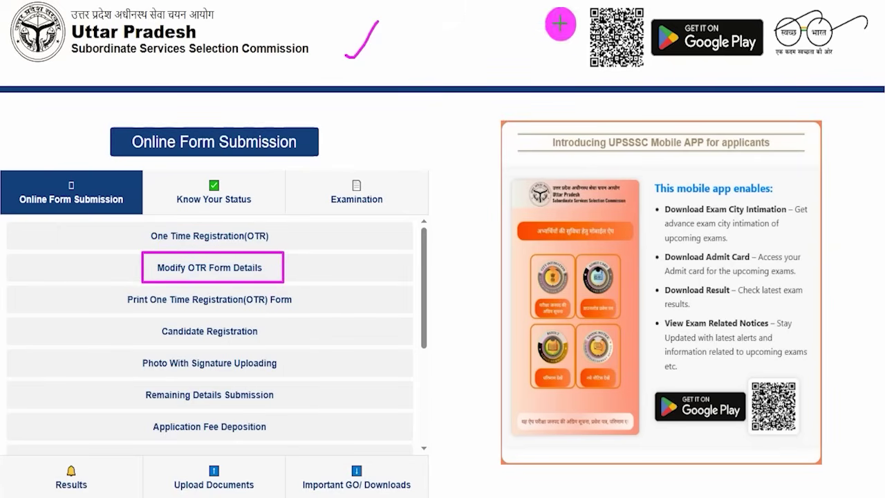
pyautogui.press('Escape')
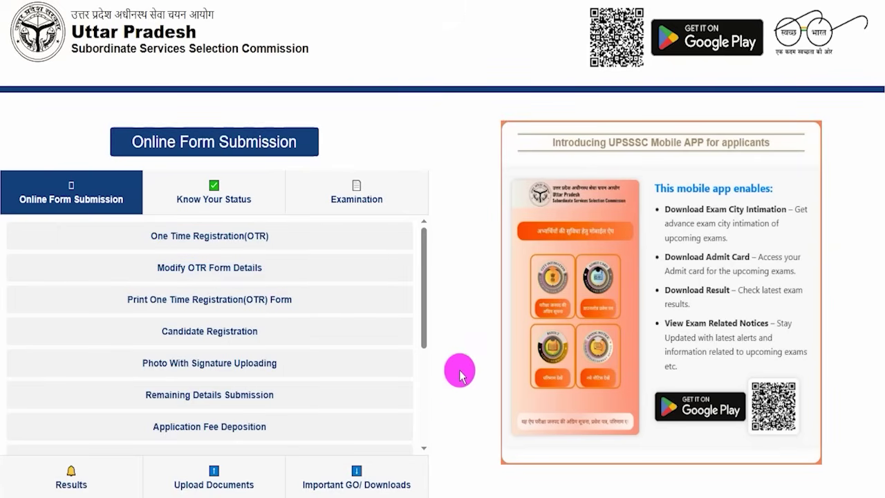
# Go to the UPSSSC home page, point an arrow at Notifications/Advertisements and open that page
pyautogui.scroll(-2, 458, 370)
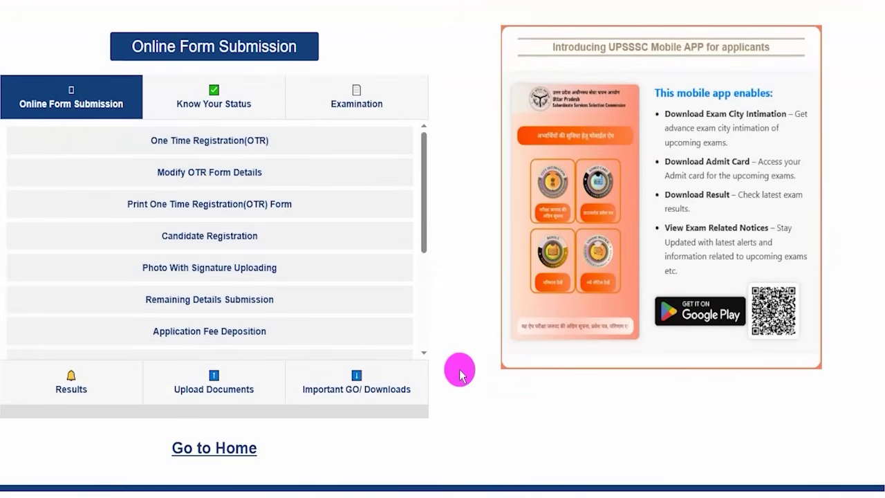
pyautogui.click(238, 449)
pyautogui.click(701, 35)
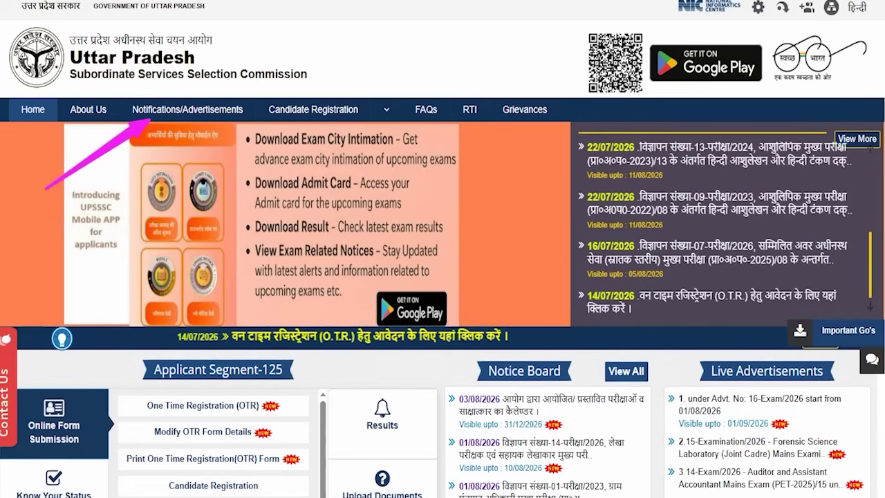
pyautogui.click(137, 121)
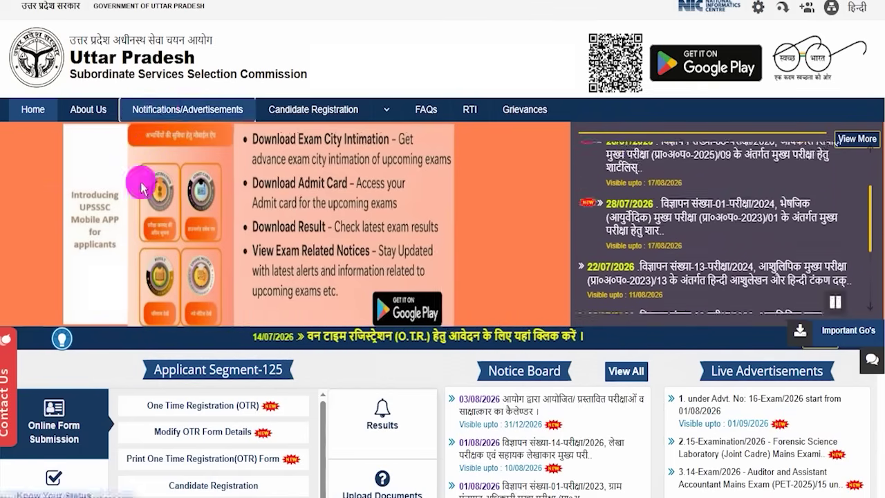
# Highlight the Preliminary Eligibility Test (PET) name in the Examination Notification table and frame its Apply option
pyautogui.scroll(-5, 518, 304)
pyautogui.scroll(-1, 521, 309)
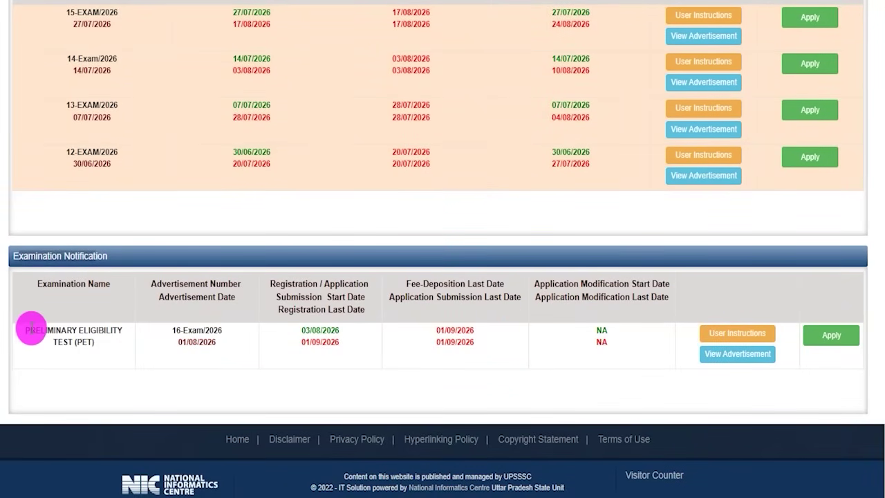
pyautogui.moveTo(31, 330); pyautogui.dragTo(80, 341)
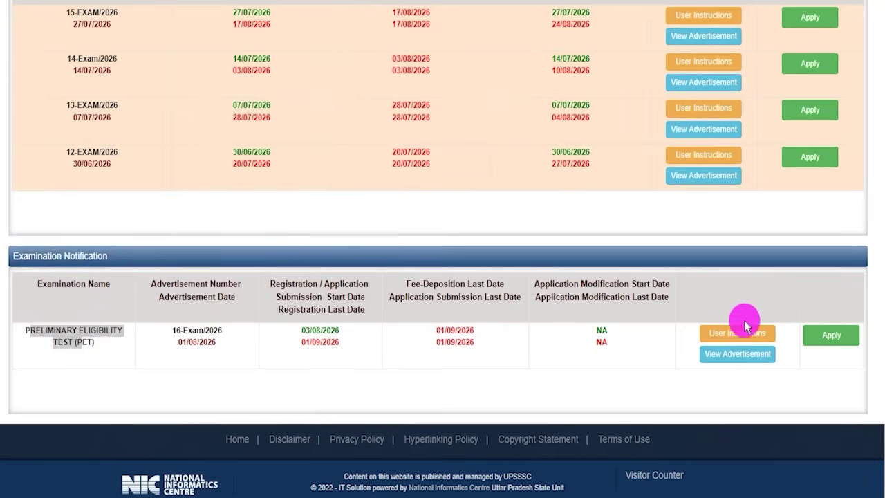
pyautogui.moveTo(788, 315)
pyautogui.mouseDown()
pyautogui.moveTo(852, 338)
pyautogui.moveTo(868, 357)
pyautogui.mouseUp()
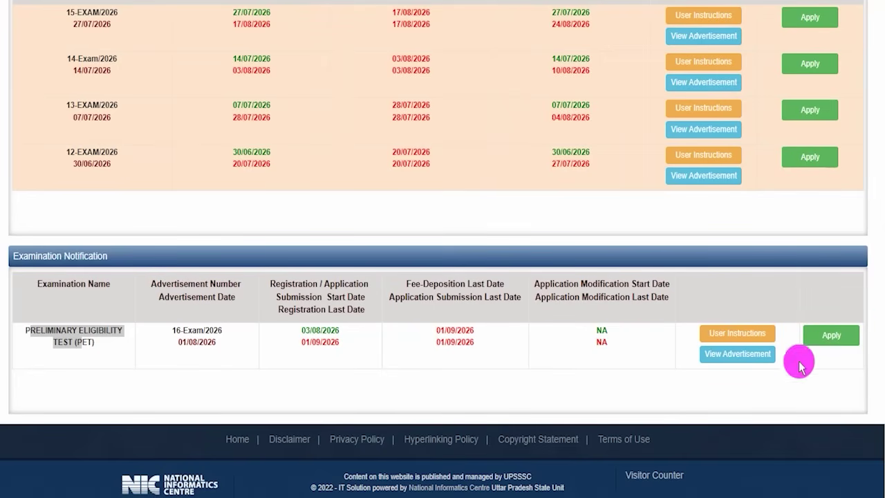
# Apply for the Preliminary Eligibility Test (PET), advertisement 16-Exam/2026, and open its candidate registration
pyautogui.click(826, 337)
pyautogui.scroll(-2, 532, 379)
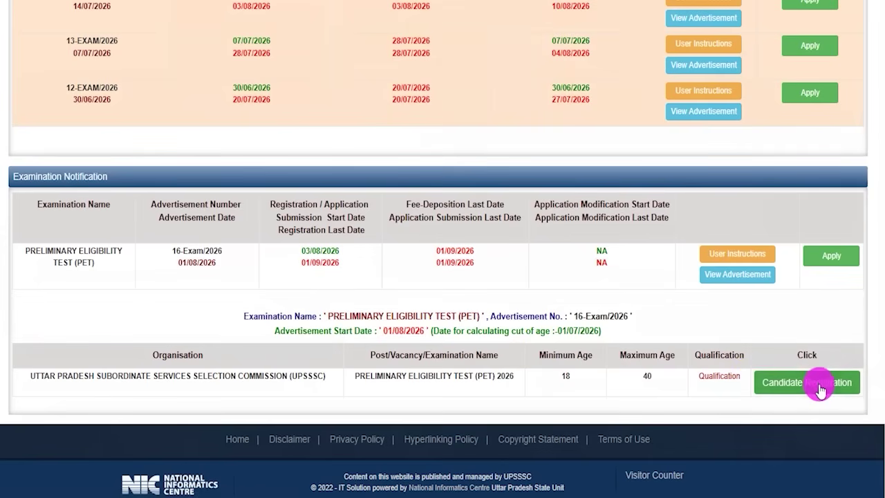
pyautogui.click(762, 385)
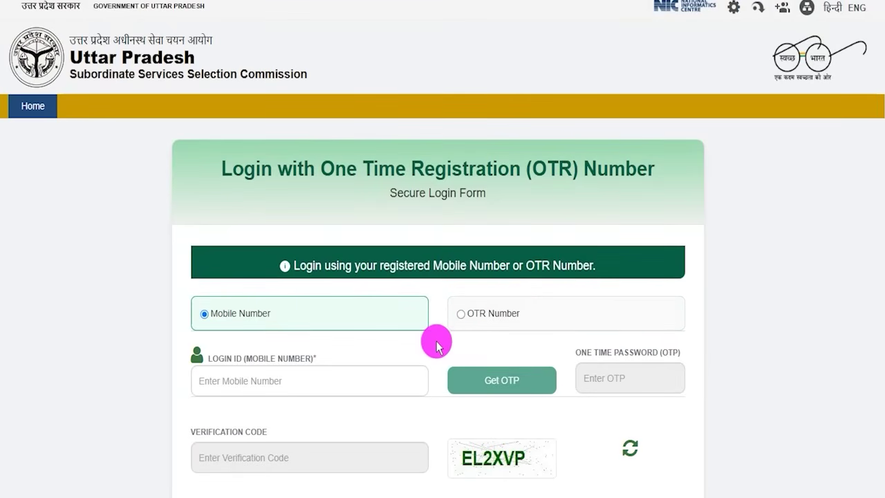
# Choose OTR Number as the login method and tick the OTR number login field
pyautogui.scroll(-2, 696, 300)
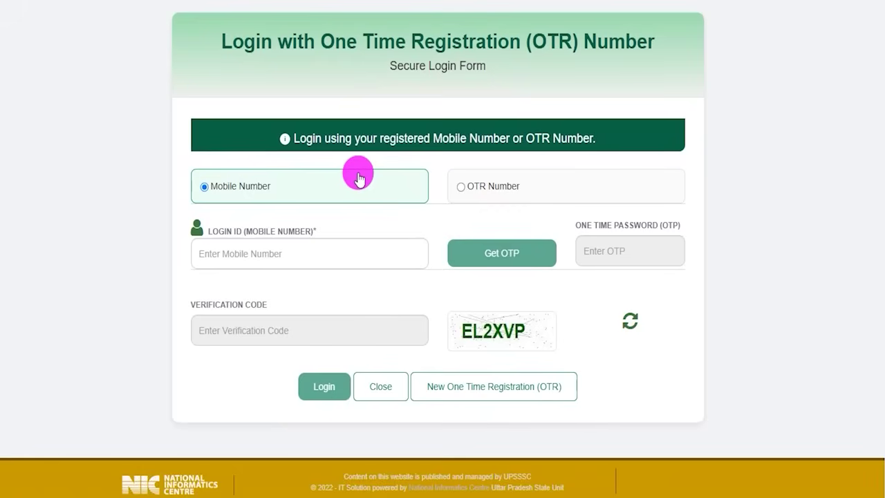
pyautogui.click(459, 191)
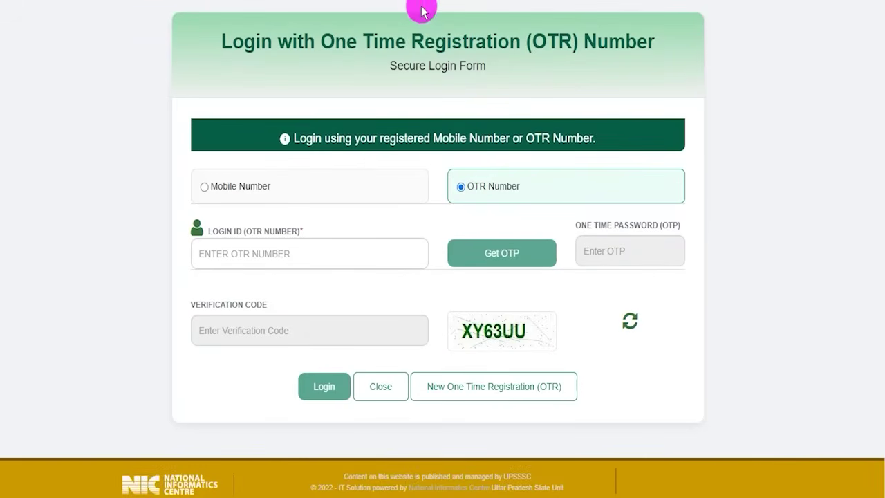
pyautogui.moveTo(307, 251); pyautogui.dragTo(343, 212)
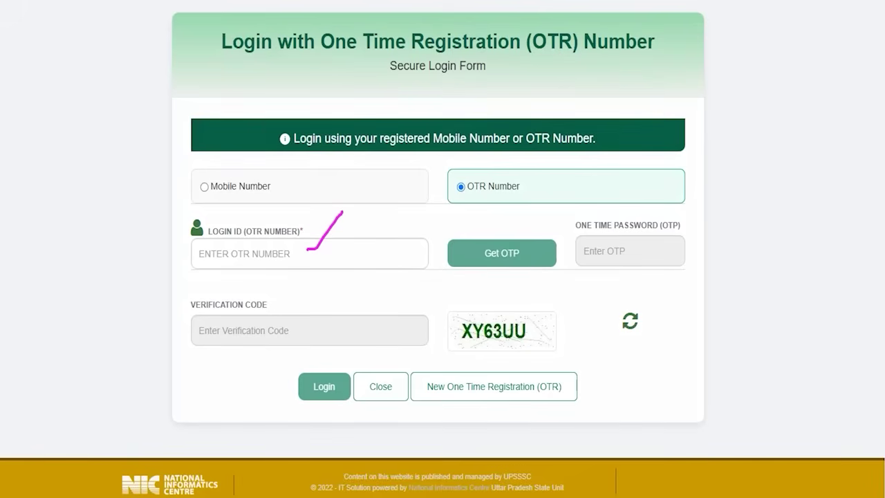
# Choose Mobile Number as the login method, tick Get OTP and the captcha, and underline the OTP and verification code fields
pyautogui.click(204, 187)
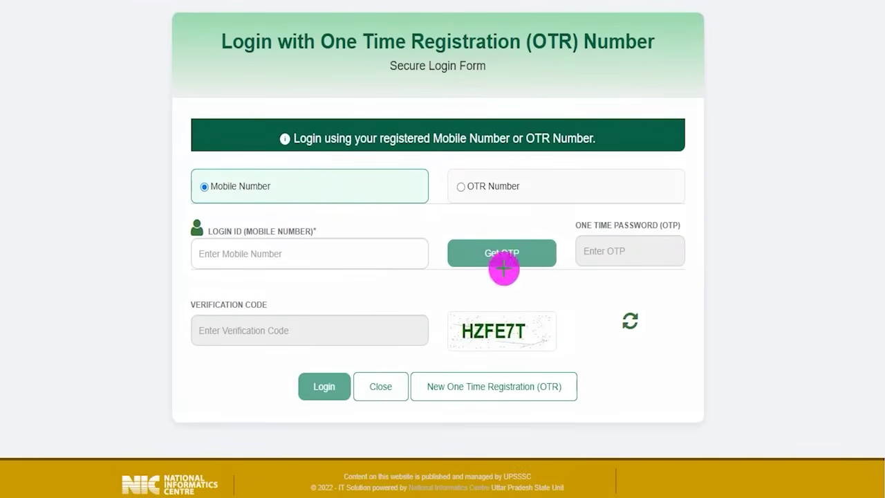
pyautogui.moveTo(531, 244)
pyautogui.mouseDown()
pyautogui.moveTo(572, 227)
pyautogui.moveTo(562, 209)
pyautogui.mouseUp()
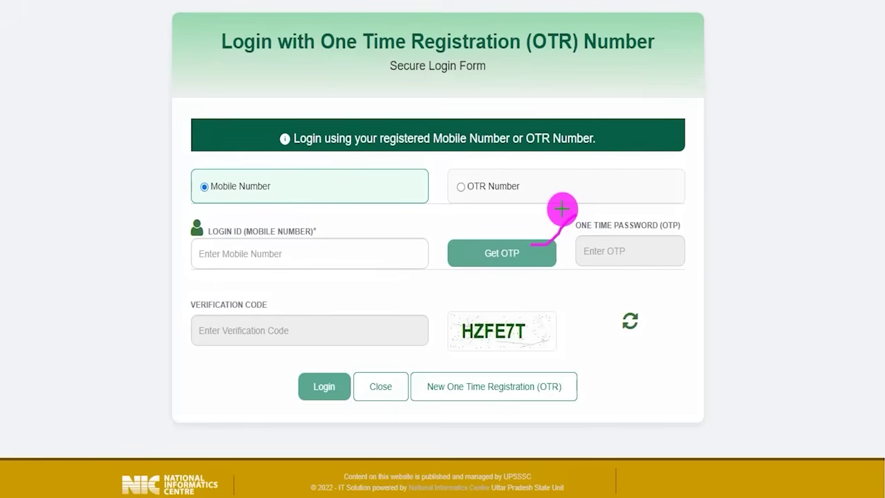
pyautogui.moveTo(561, 209); pyautogui.dragTo(575, 216)
pyautogui.moveTo(594, 260); pyautogui.dragTo(663, 260)
pyautogui.moveTo(525, 337); pyautogui.dragTo(566, 299)
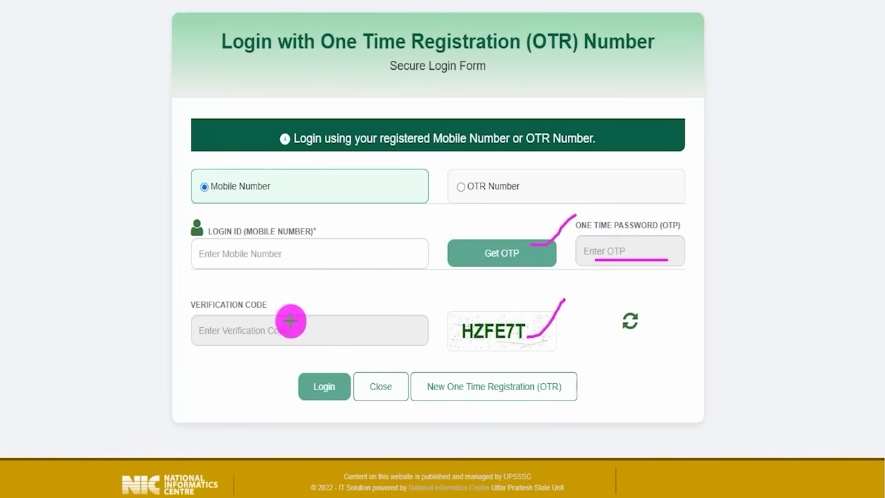
pyautogui.moveTo(244, 334); pyautogui.dragTo(291, 332)
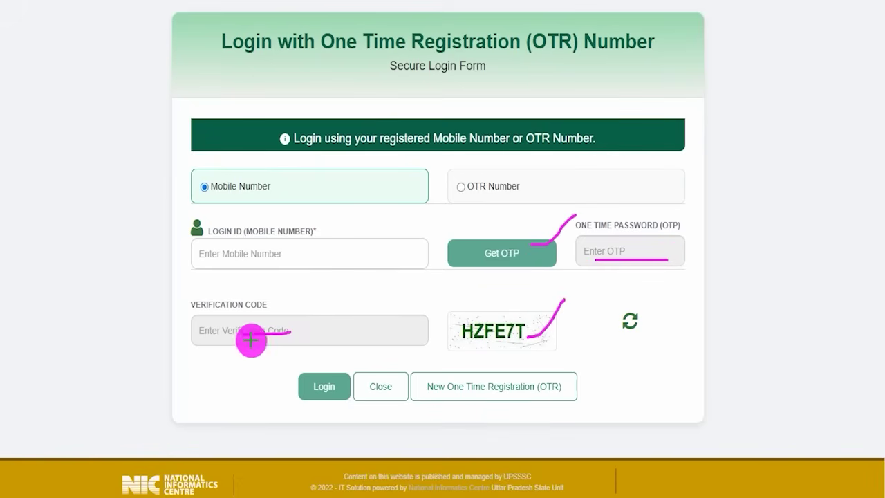
# Draw a line pointing to the Login option on the OTR login form
pyautogui.moveTo(128, 384); pyautogui.dragTo(301, 388)
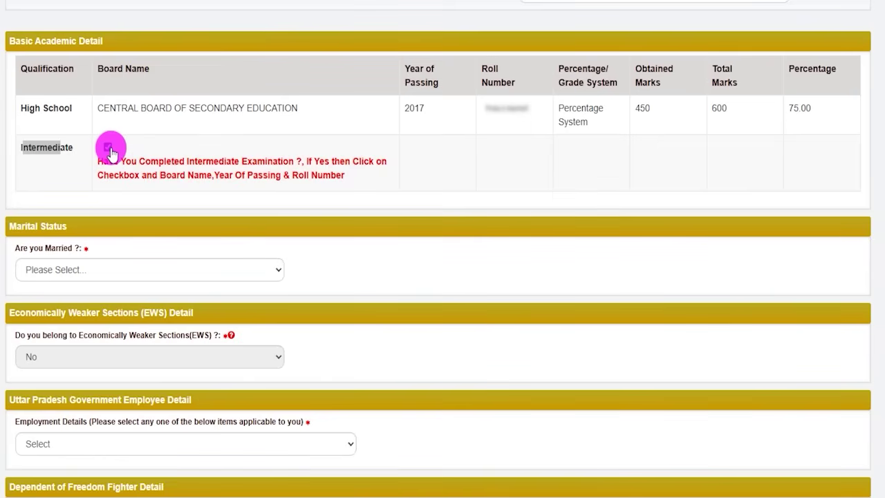
# Declare the Intermediate examination completed, with board CENTRAL BOARD OF EDUCATION AJMER DELHI and passing year 2019
pyautogui.click(109, 148)
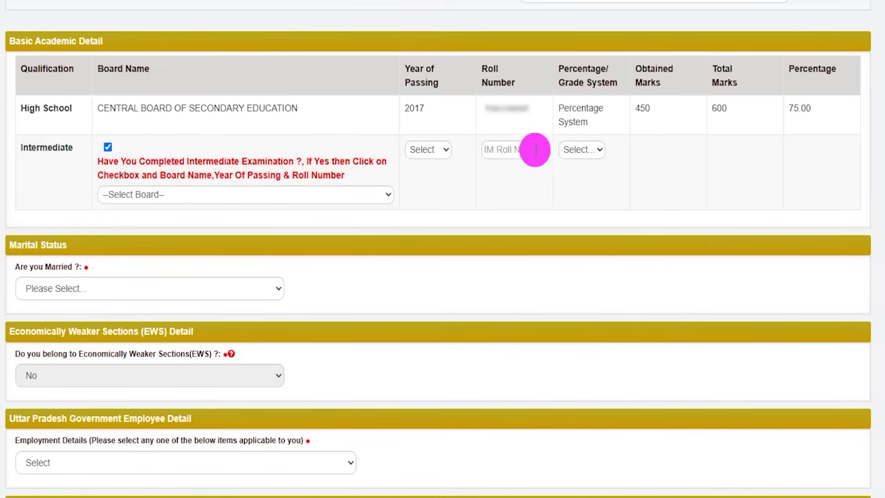
pyautogui.click(206, 197)
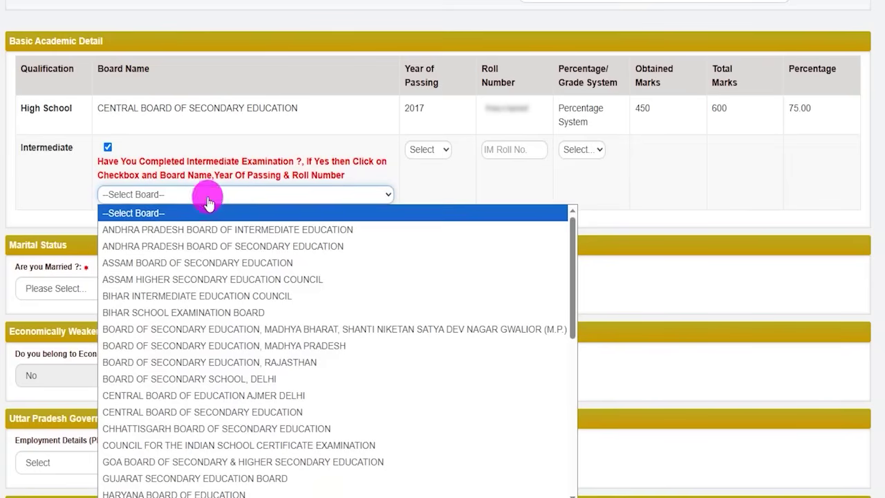
pyautogui.press('c')
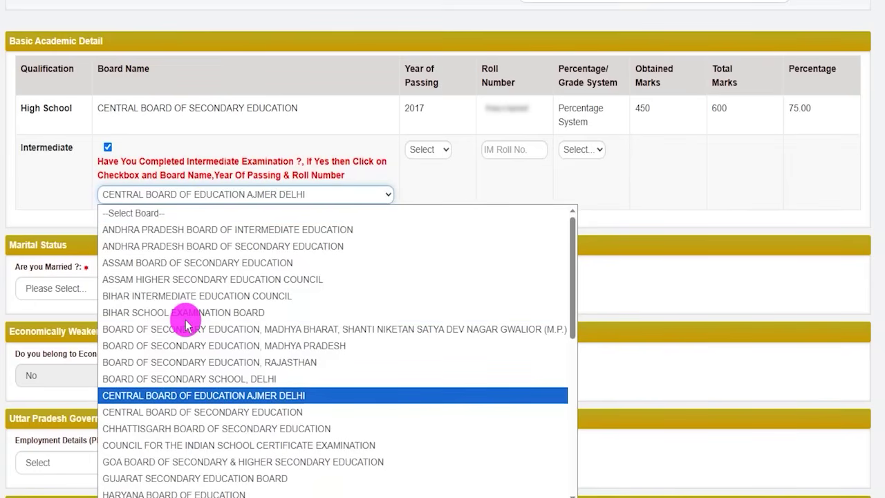
pyautogui.click(224, 393)
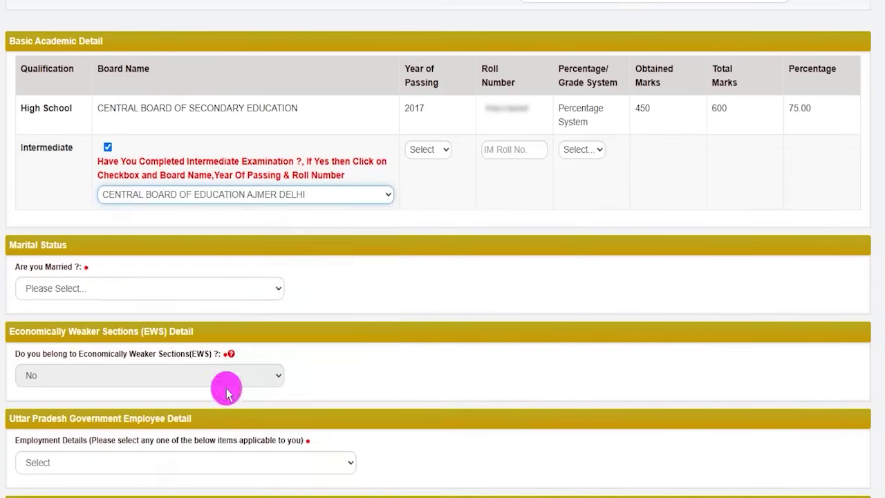
pyautogui.click(443, 158)
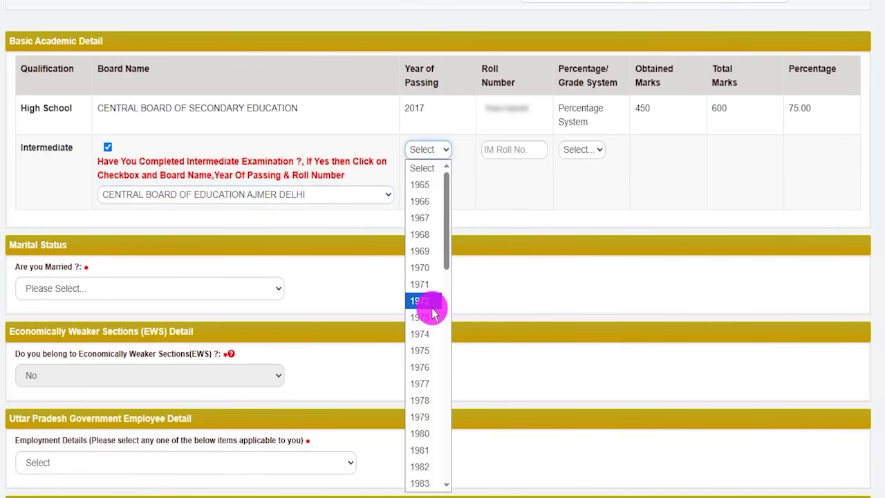
pyautogui.scroll(-14, 432, 314)
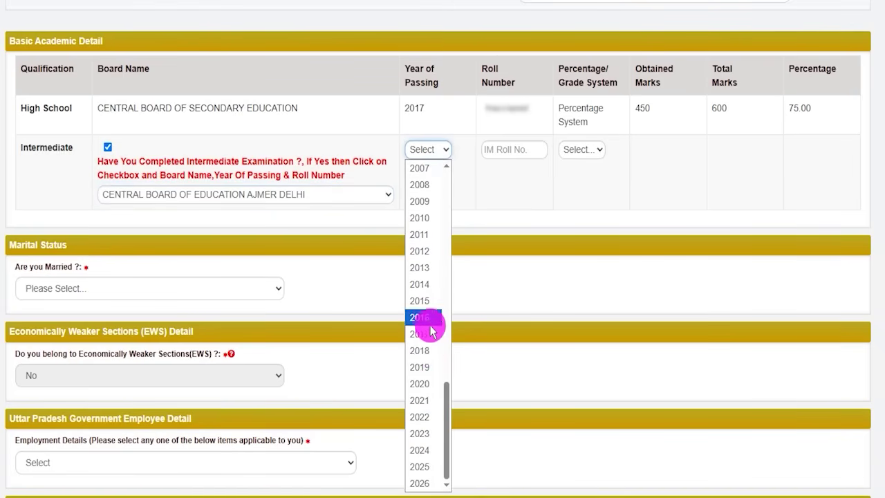
pyautogui.click(425, 365)
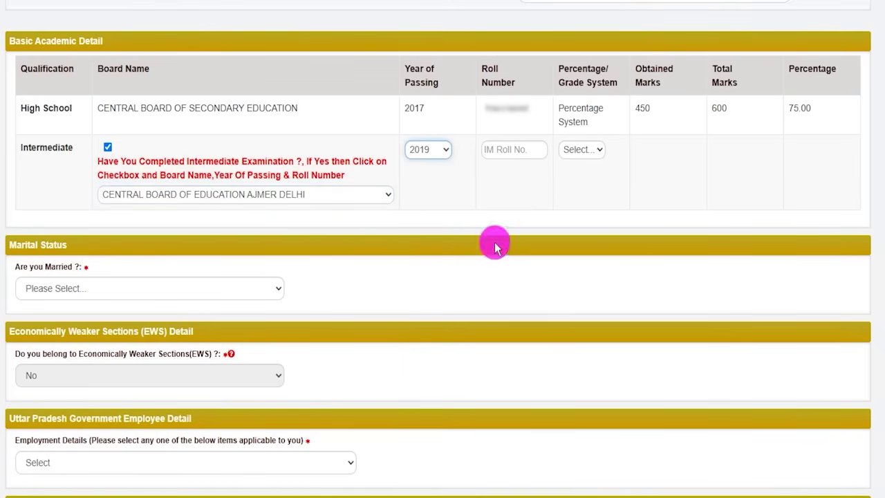
# Enter the Intermediate marks under Percentage System as 450 obtained out of 600, and tick the percentage and board name
pyautogui.click(512, 151)
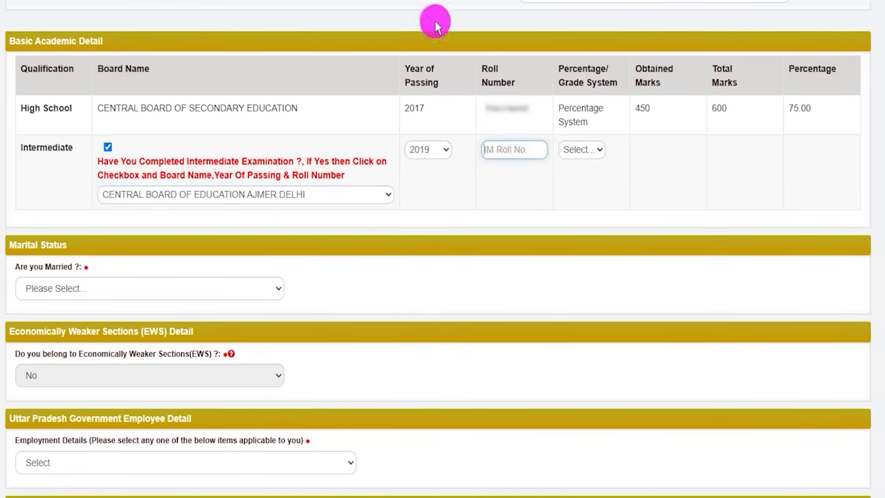
pyautogui.click(585, 149)
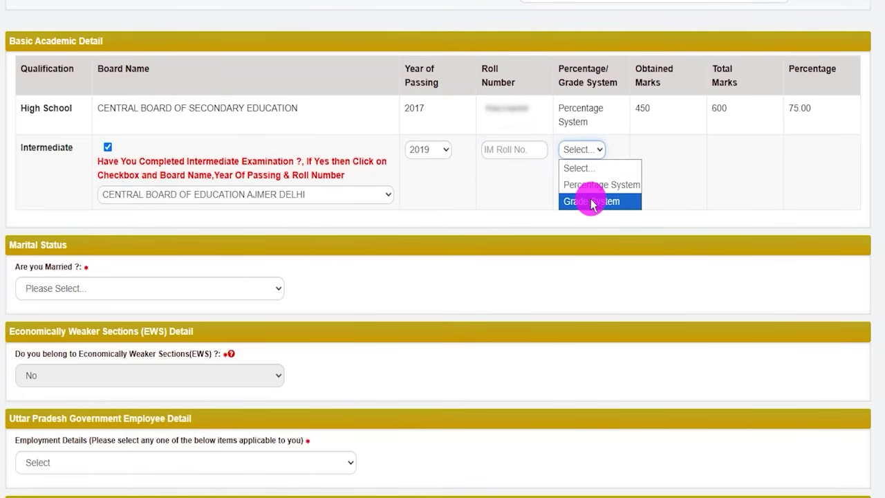
pyautogui.click(598, 186)
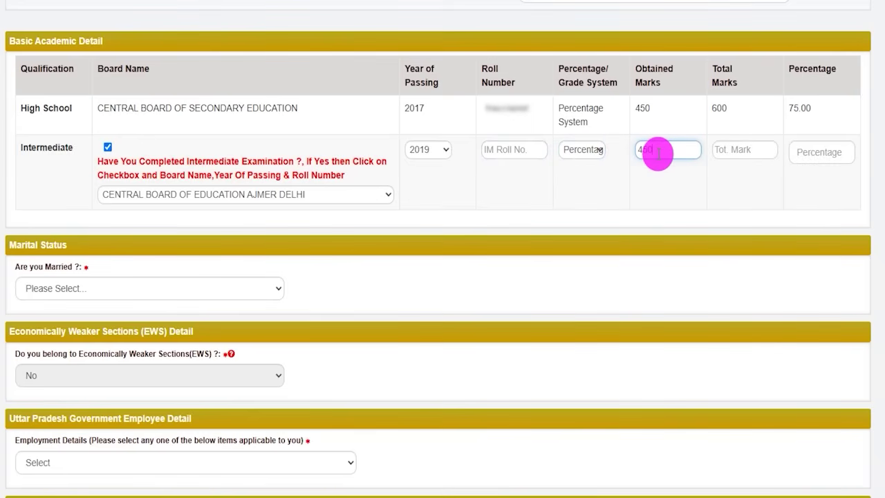
pyautogui.click(731, 149)
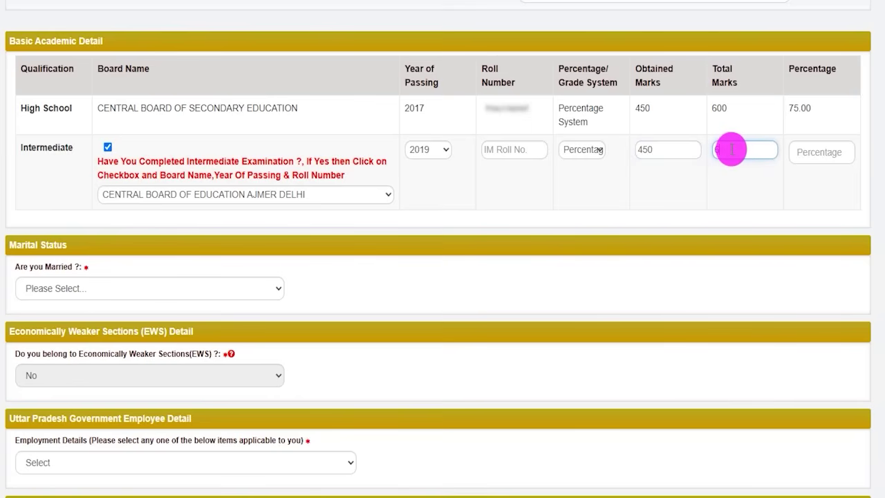
pyautogui.click(729, 213)
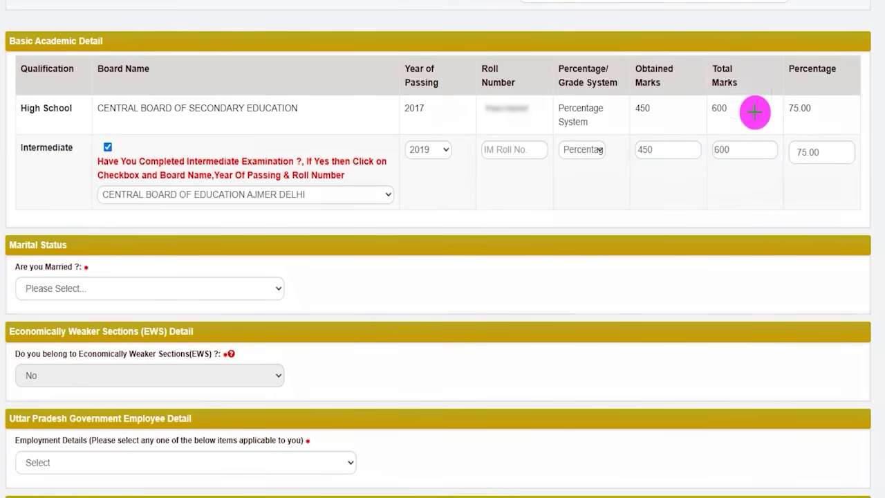
pyautogui.moveTo(817, 155); pyautogui.dragTo(844, 126)
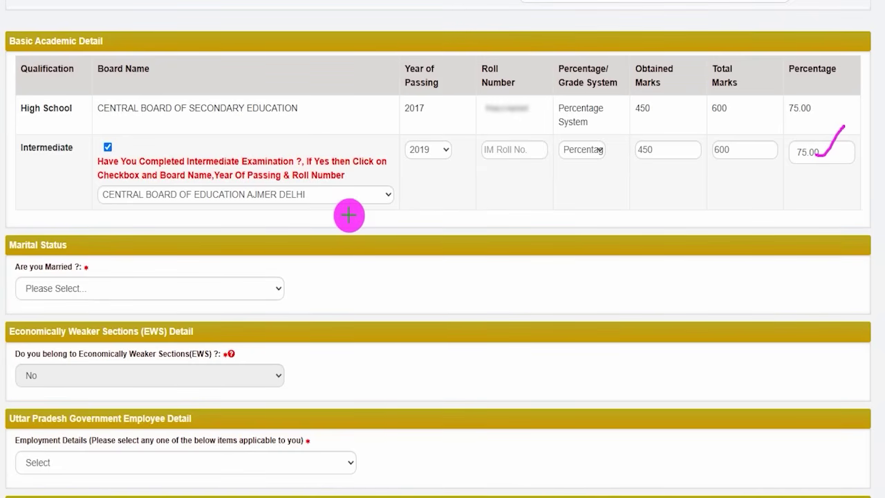
pyautogui.moveTo(346, 215); pyautogui.dragTo(367, 191)
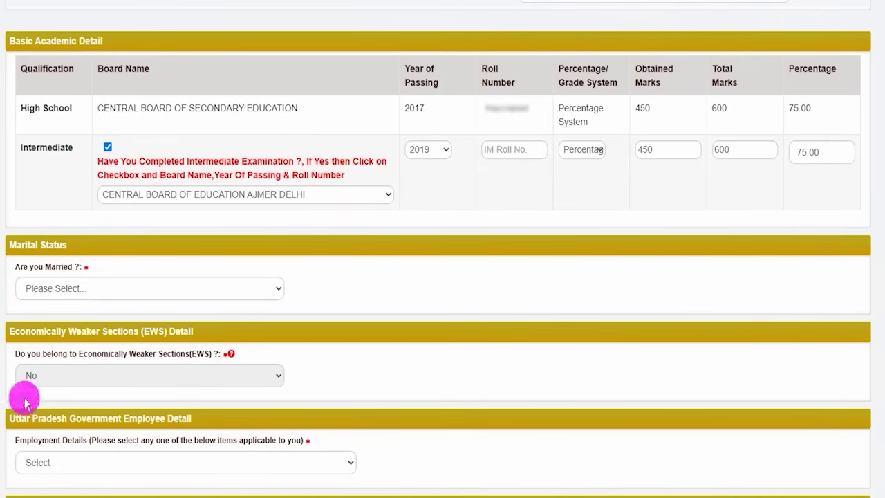
# Set the marital status question to No after trying Yes
pyautogui.click(69, 291)
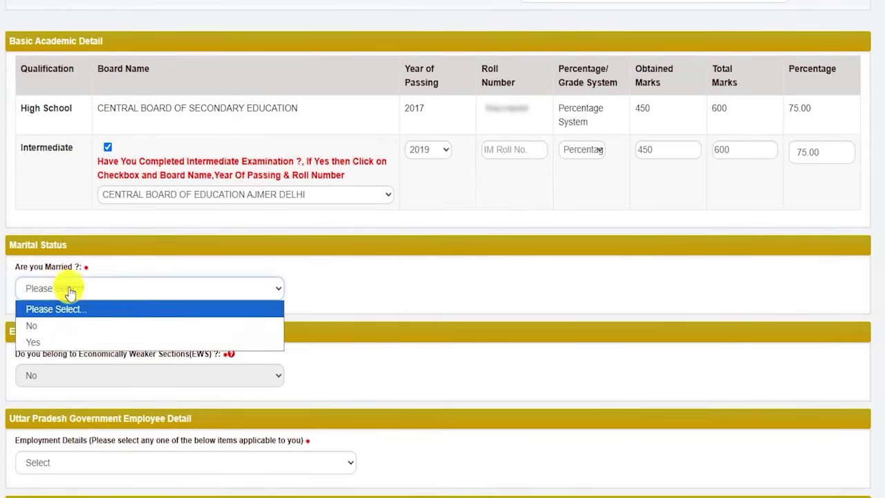
pyautogui.click(35, 339)
pyautogui.click(61, 294)
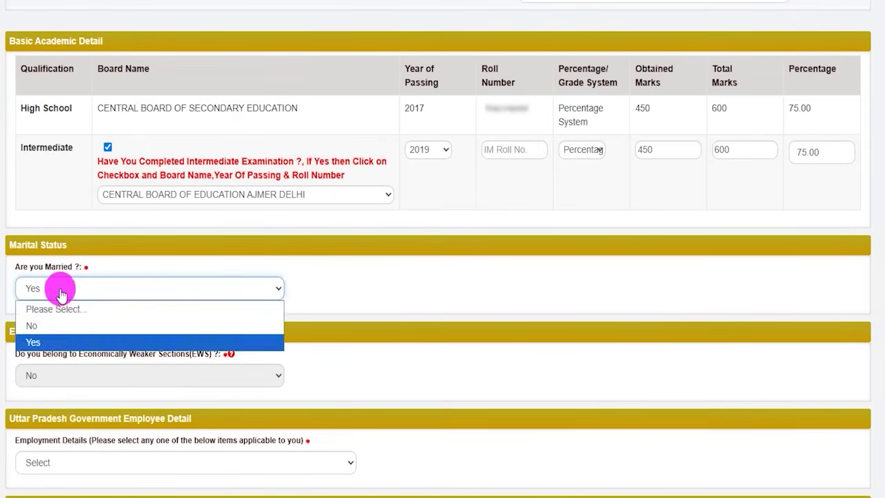
pyautogui.click(38, 323)
# Try both Uttar Pradesh Government employment options, ending with Employee of Uttar Pradesh Government
pyautogui.scroll(-2, 40, 328)
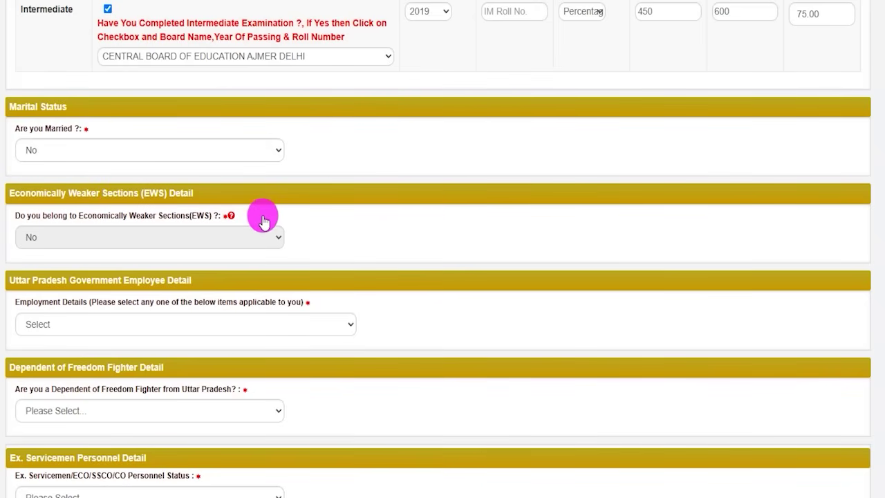
pyautogui.scroll(-1, 263, 215)
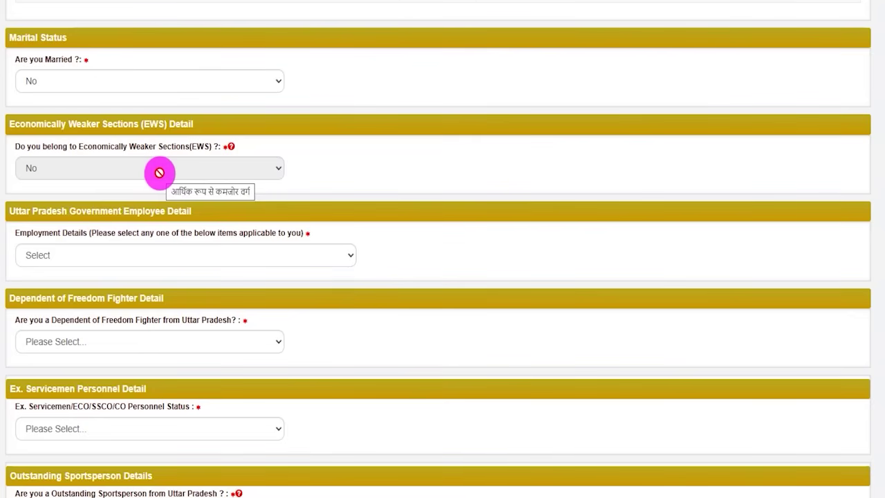
pyautogui.scroll(1, 164, 221)
pyautogui.scroll(-2, 138, 208)
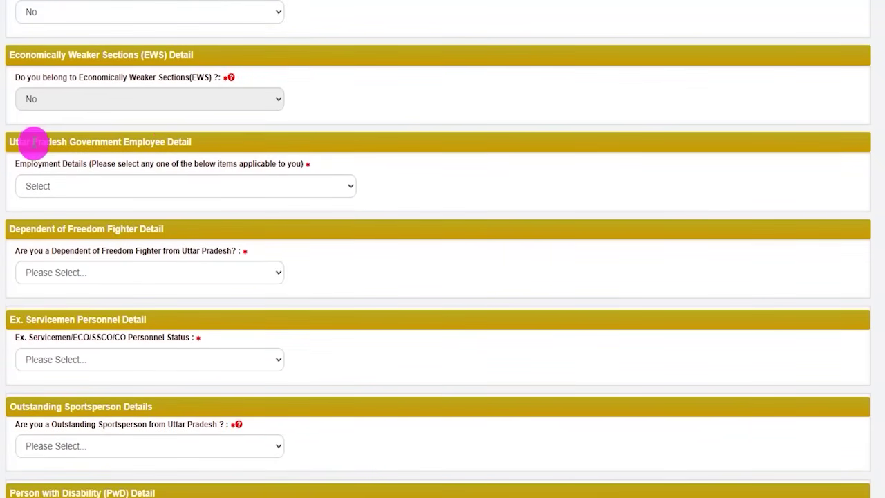
pyautogui.click(53, 183)
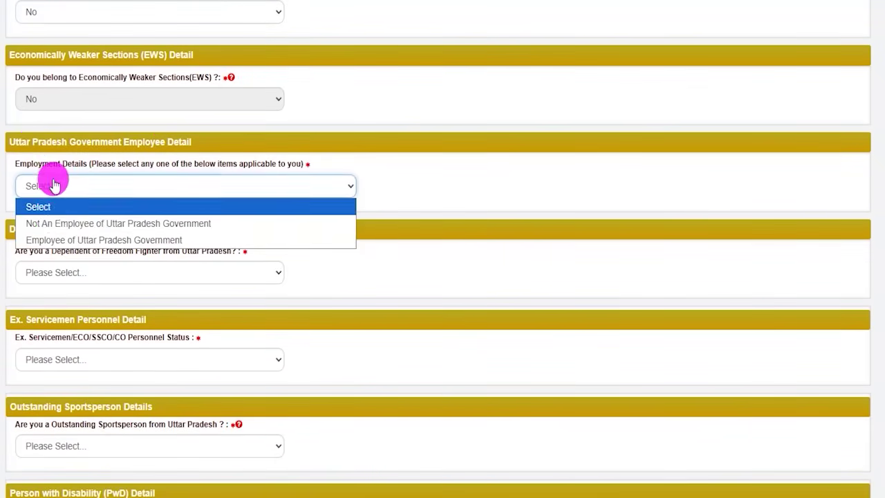
pyautogui.click(64, 240)
pyautogui.click(141, 185)
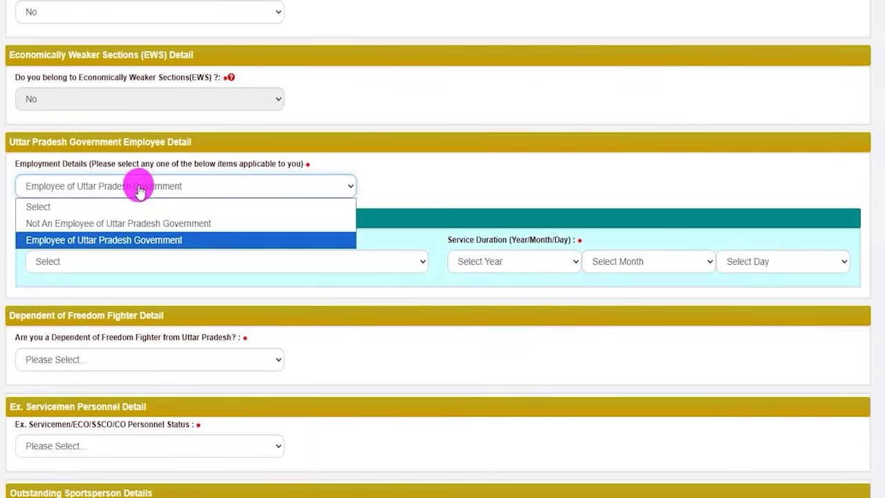
pyautogui.click(164, 223)
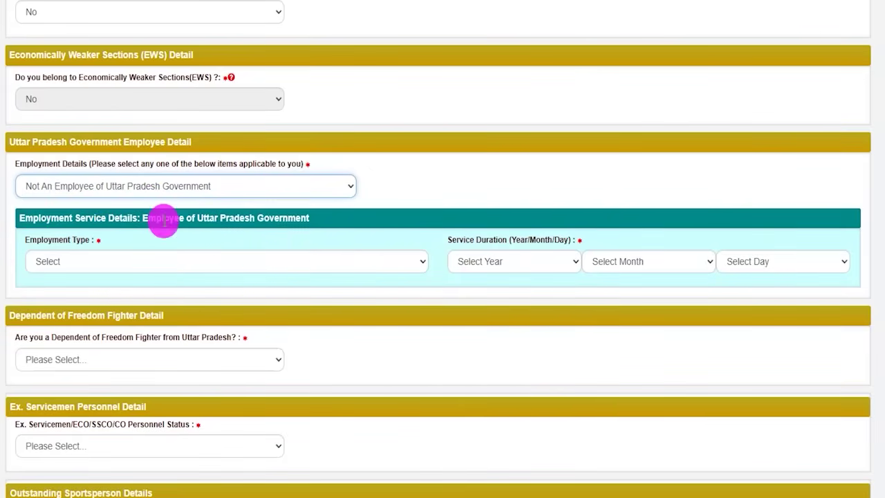
pyautogui.click(171, 192)
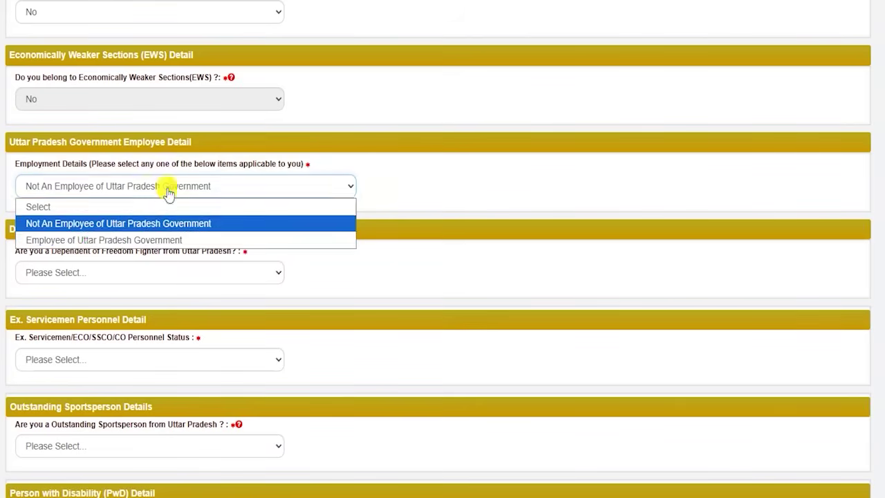
pyautogui.click(124, 242)
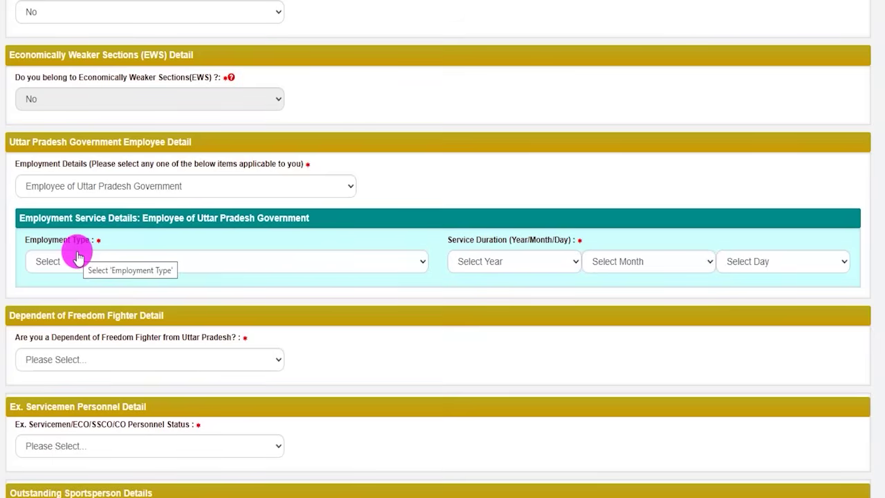
# Choose Government Service as the employment type and look through the service duration year, month and day choices
pyautogui.click(102, 263)
pyautogui.click(95, 298)
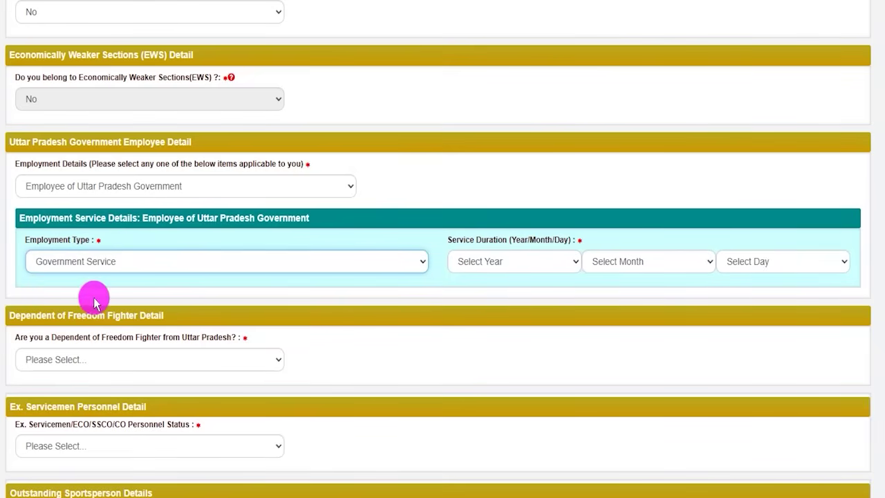
pyautogui.click(505, 267)
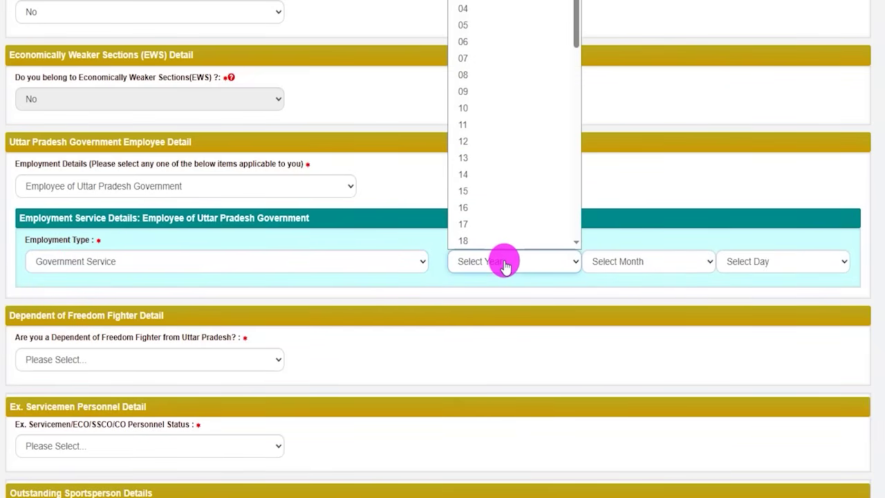
pyautogui.click(506, 267)
pyautogui.click(632, 263)
pyautogui.click(771, 270)
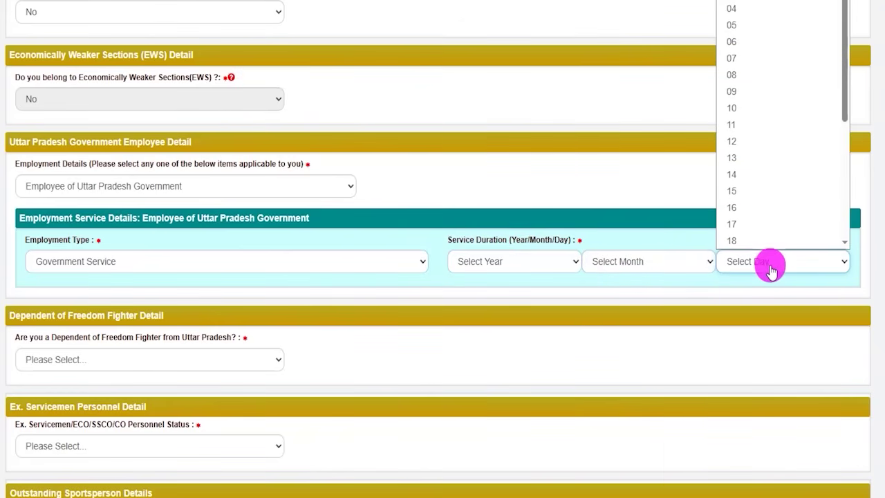
pyautogui.click(608, 283)
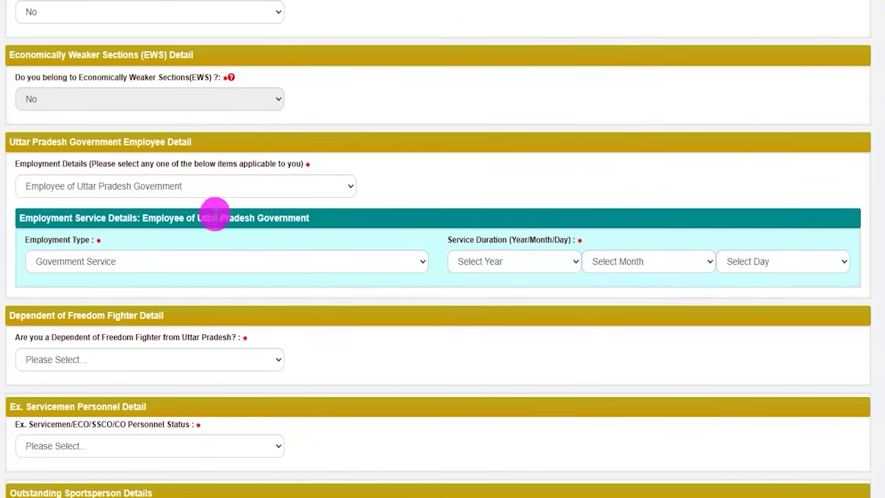
# Set Employment Details to Not An Employee of Uttar Pradesh Government and the freedom fighter dependent question to No
pyautogui.click(173, 187)
pyautogui.click(76, 224)
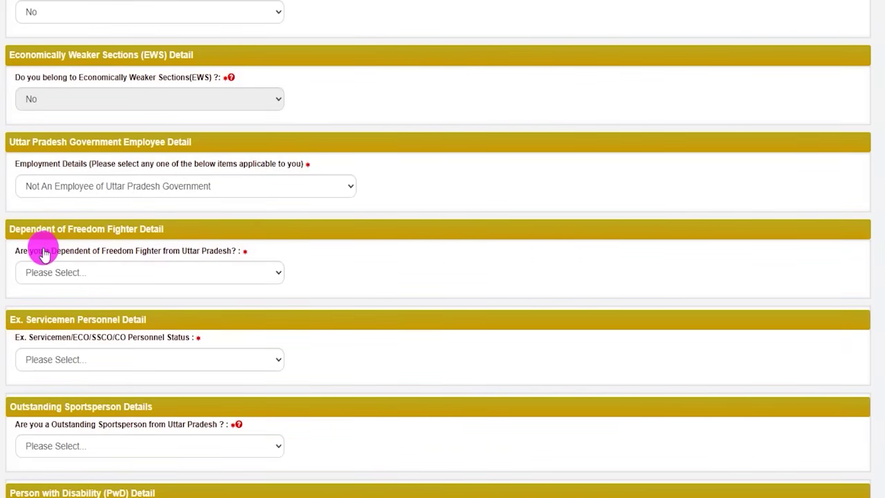
pyautogui.click(69, 272)
pyautogui.click(33, 325)
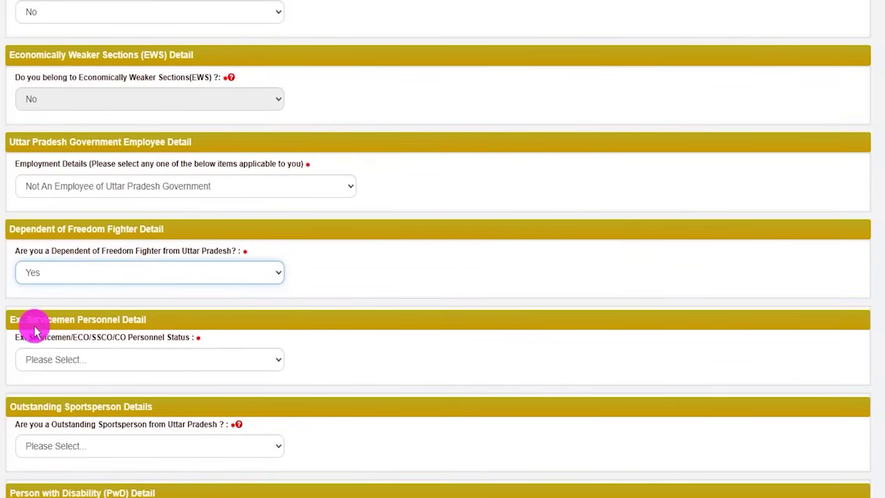
pyautogui.click(71, 279)
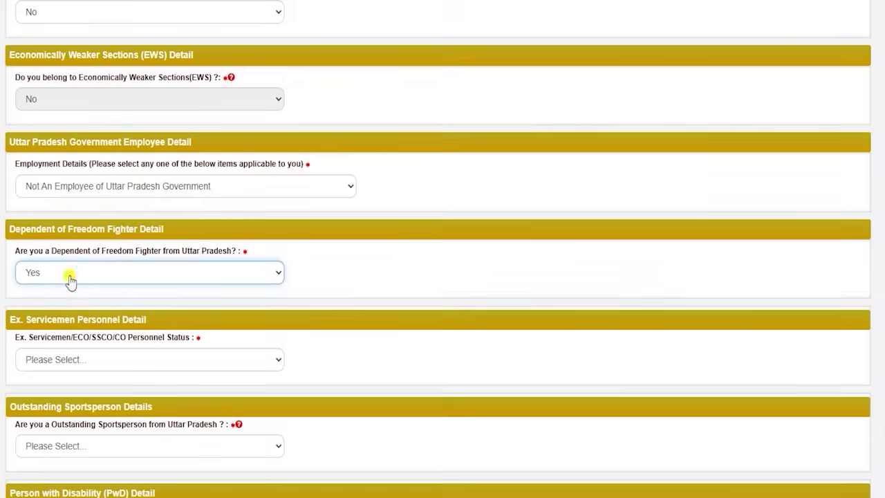
pyautogui.click(76, 311)
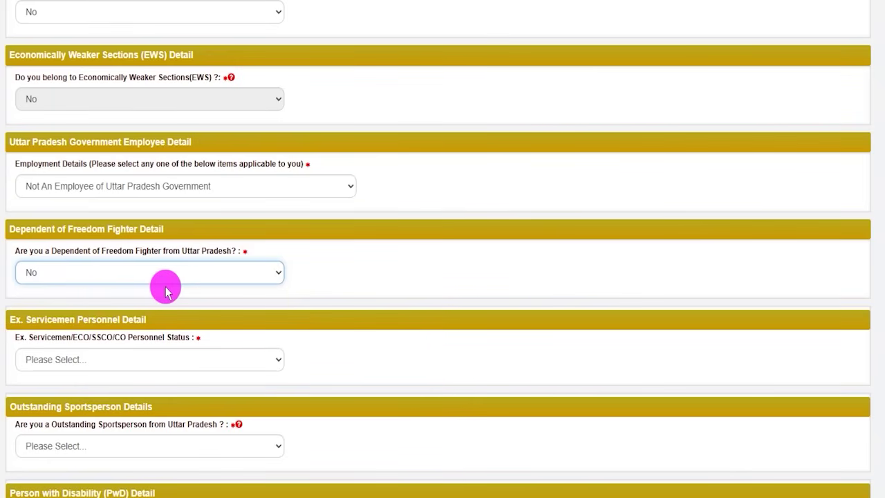
# Highlight the Ex. Servicemen status label and set the status to I am an Ex. Servicemen personnel of Uttar Pradesh
pyautogui.moveTo(20, 337); pyautogui.dragTo(103, 336)
pyautogui.scroll(-2, 103, 336)
pyautogui.scroll(-1, 103, 334)
pyautogui.click(92, 146)
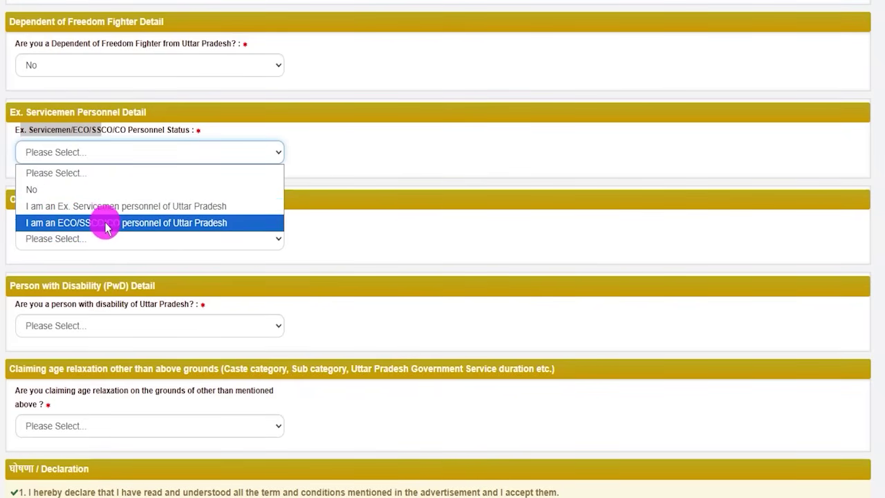
pyautogui.click(186, 212)
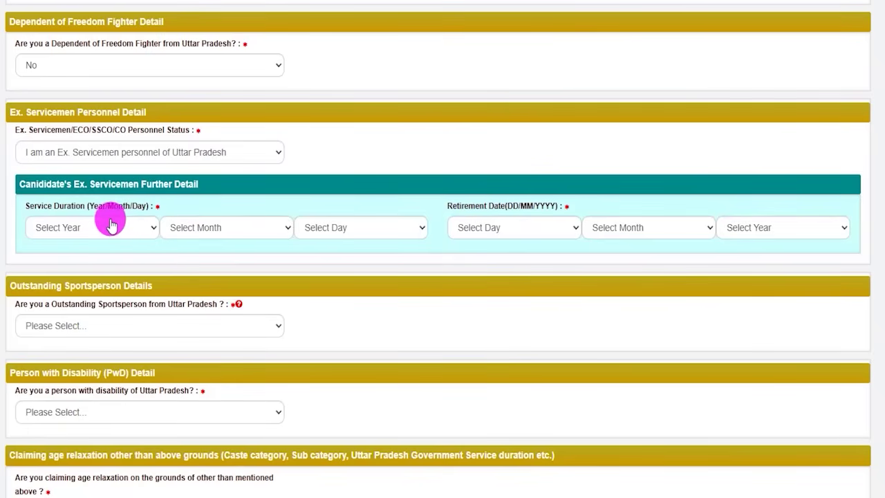
# Look through the ex-servicemen service duration and retirement date choices, and set the Ex. Servicemen/ECO/SSCO/CO personnel status to No
pyautogui.click(93, 228)
pyautogui.click(215, 227)
pyautogui.click(343, 227)
pyautogui.click(484, 228)
pyautogui.click(626, 228)
pyautogui.click(760, 227)
pyautogui.click(446, 252)
pyautogui.click(112, 154)
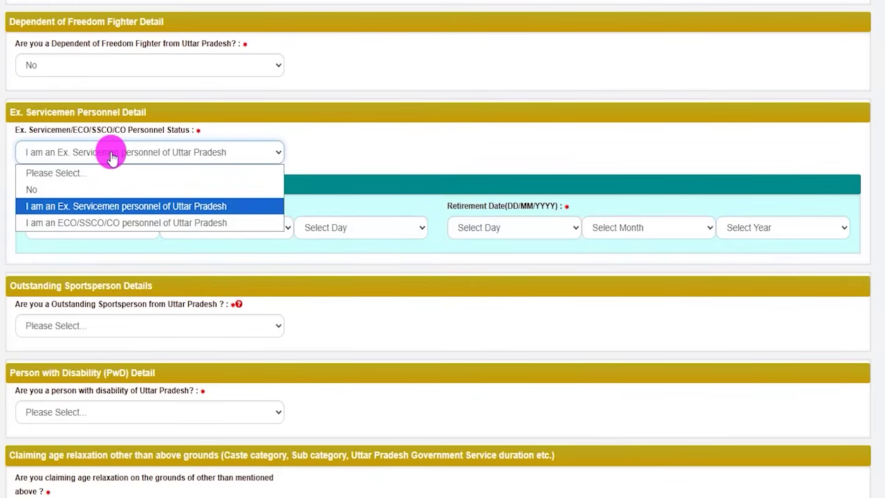
pyautogui.click(43, 189)
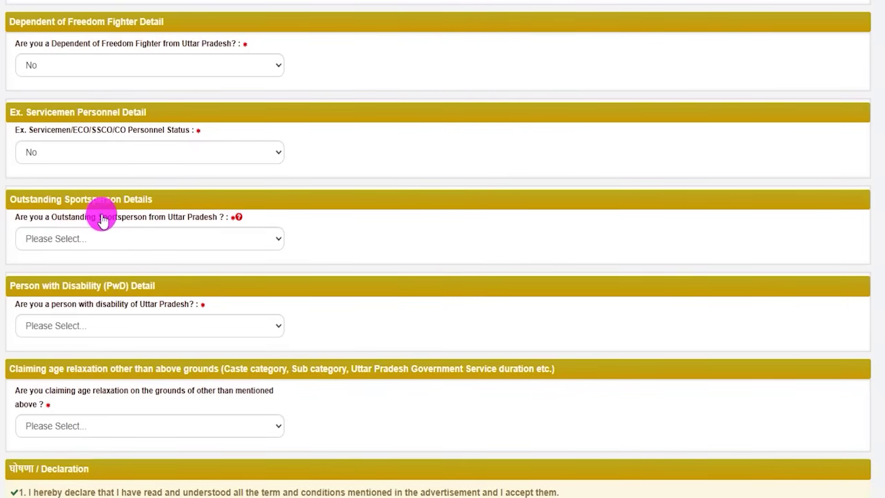
# Try the outstanding sportsperson question with Yes, choosing Category A and the Olympic Games (Senior Category) sub category
pyautogui.click(121, 240)
pyautogui.click(35, 275)
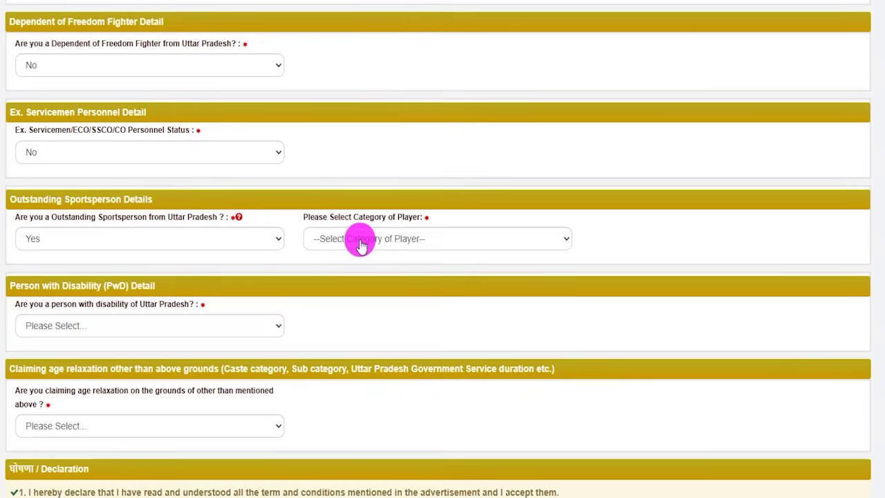
pyautogui.click(365, 241)
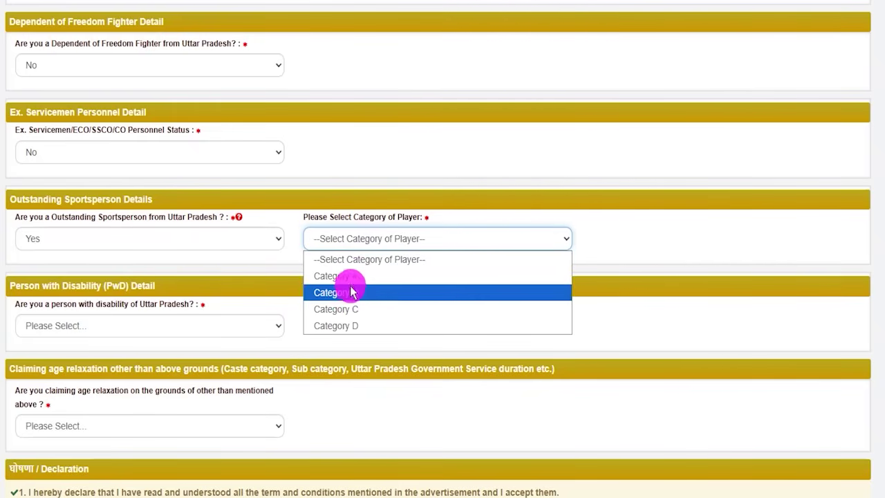
pyautogui.click(354, 275)
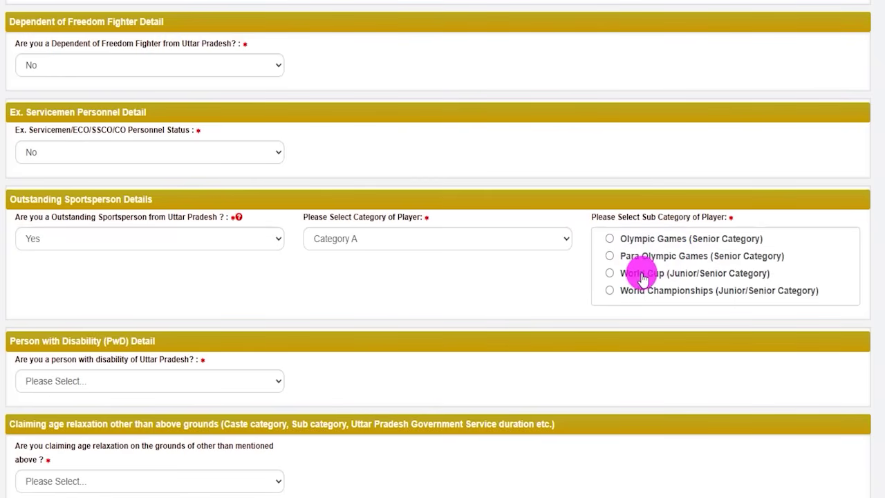
pyautogui.click(611, 241)
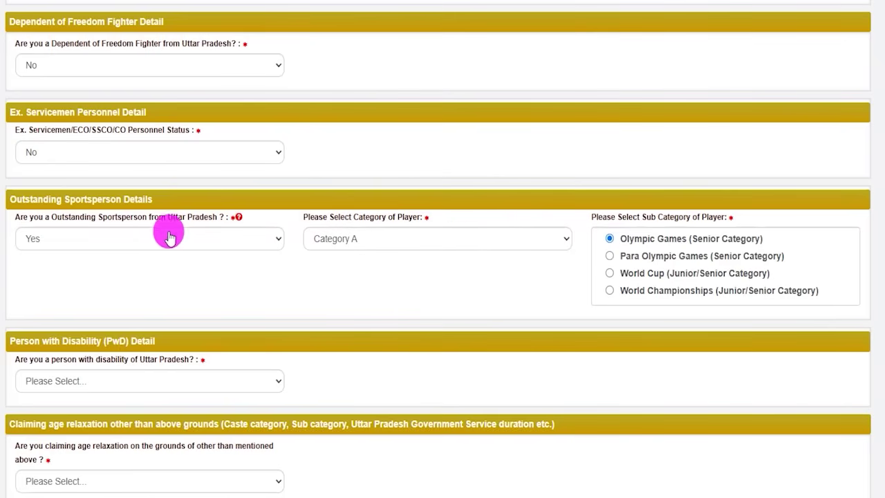
# Set the outstanding sportsperson question to No
pyautogui.click(104, 237)
pyautogui.click(39, 276)
pyautogui.click(221, 271)
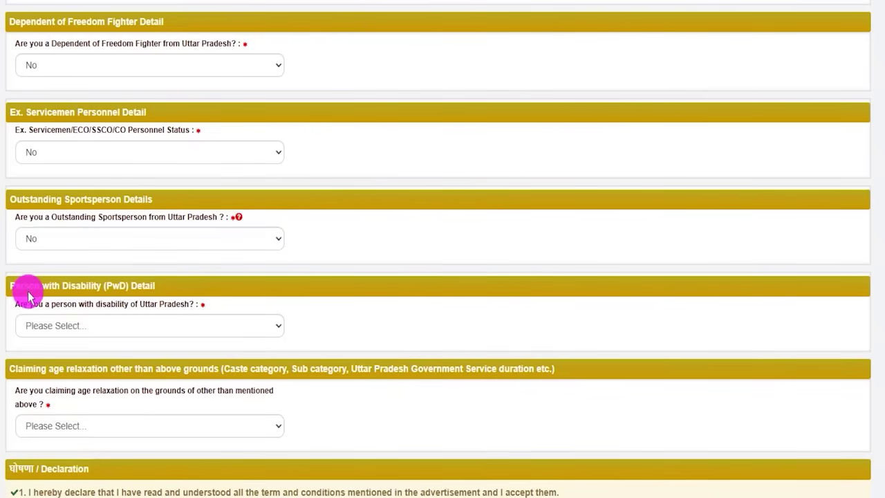
# Answer Yes to being a person with disability of Uttar Pradesh to bring up the disability questions
pyautogui.click(81, 325)
pyautogui.click(40, 381)
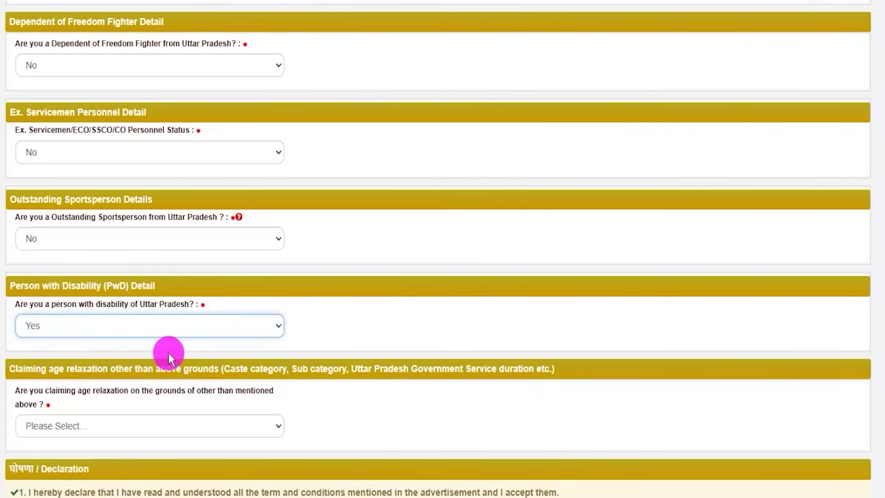
pyautogui.scroll(-2, 200, 332)
pyautogui.scroll(-1, 170, 266)
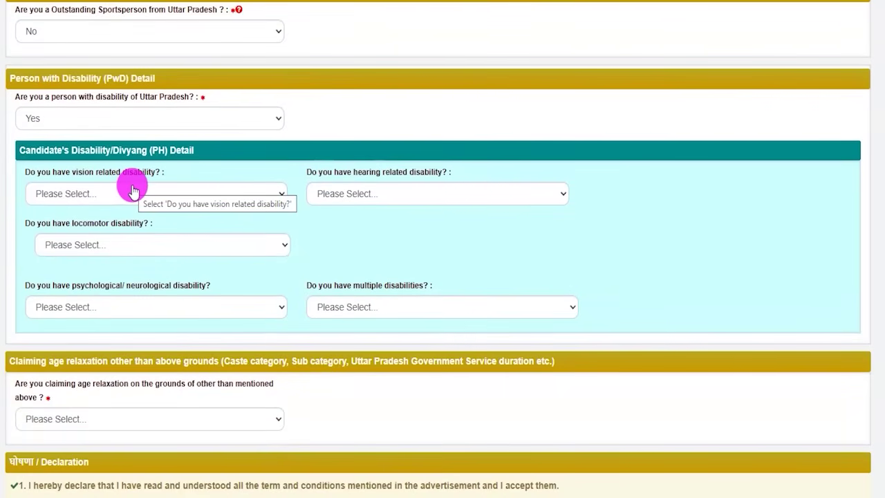
# Answer Yes for vision and hearing related disability, choosing Low Vision and Hard of Hearing
pyautogui.click(115, 199)
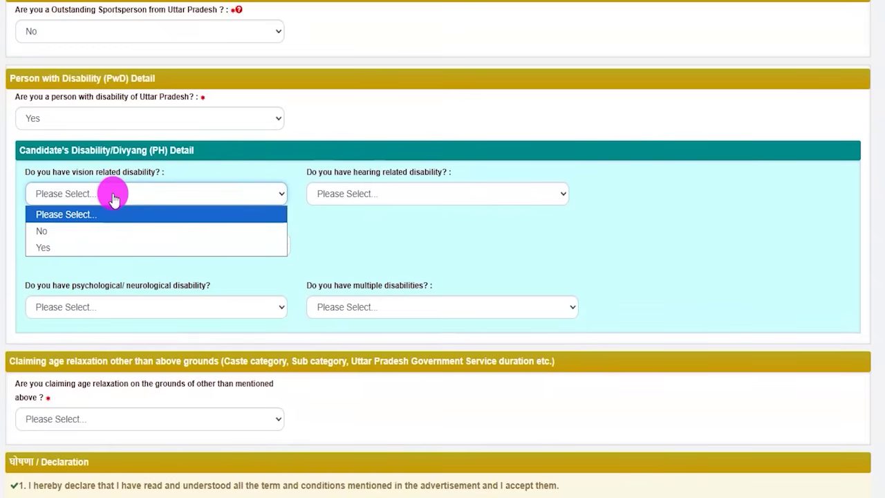
pyautogui.click(55, 247)
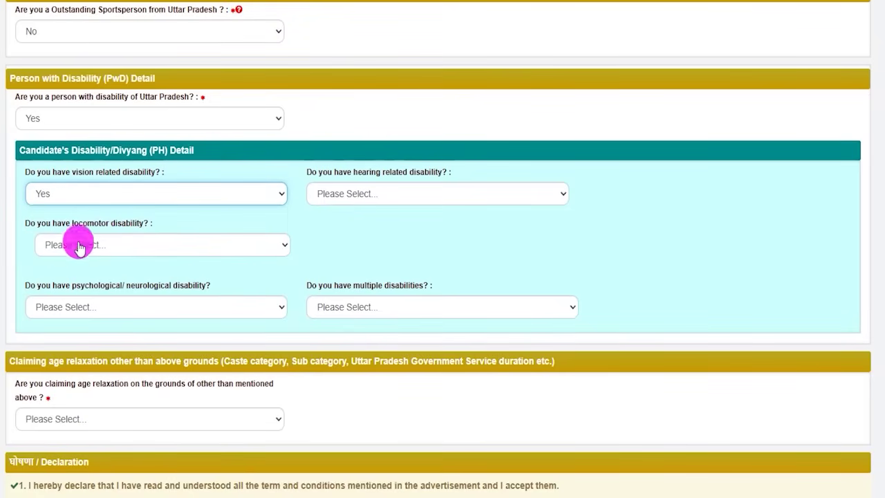
pyautogui.click(380, 197)
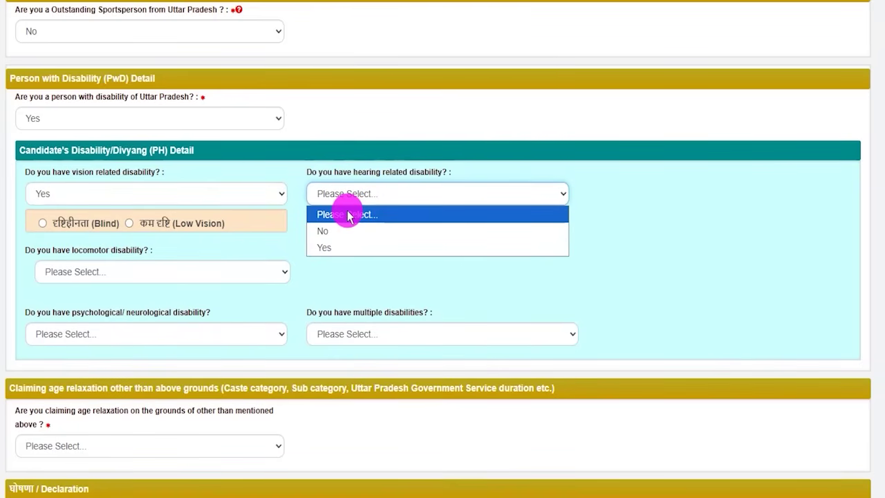
pyautogui.click(326, 247)
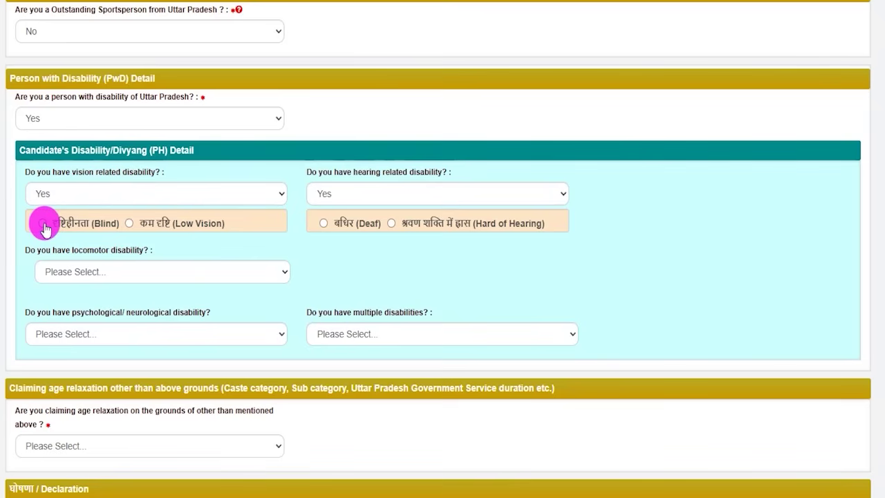
pyautogui.click(129, 224)
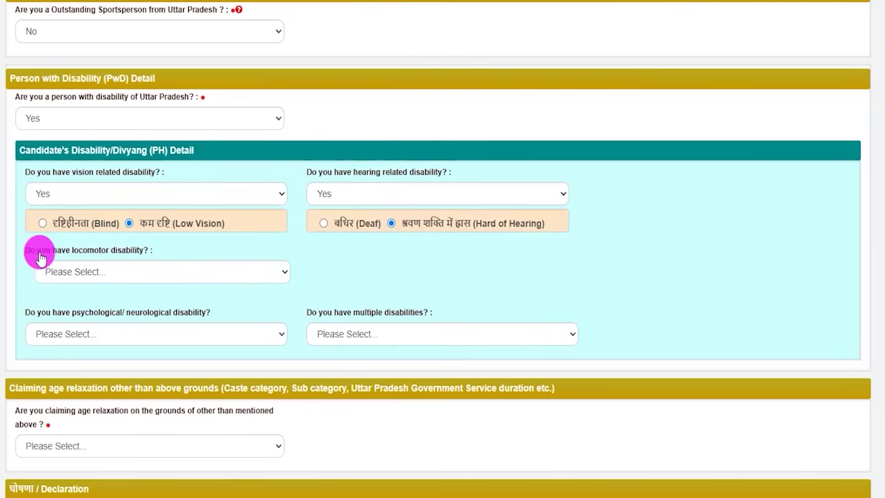
# Try Yes for locomotor disability, look over its category table, and set the answer to No
pyautogui.click(113, 273)
pyautogui.click(63, 326)
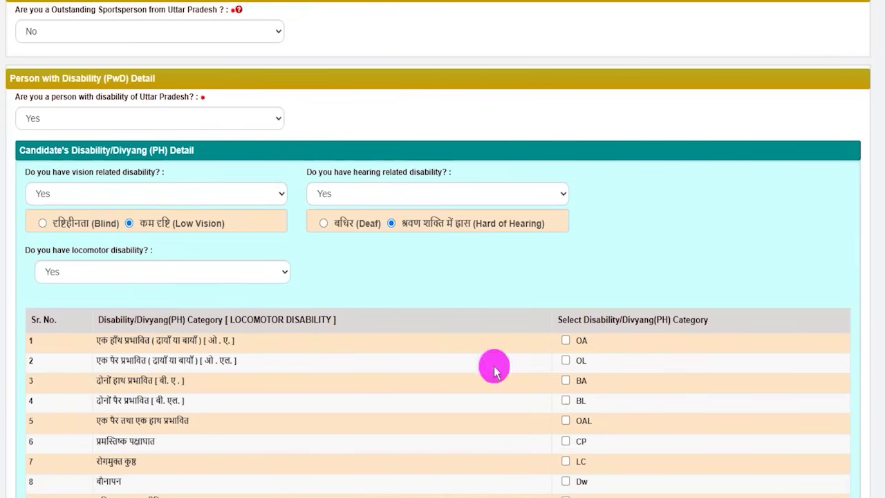
pyautogui.scroll(-2, 454, 358)
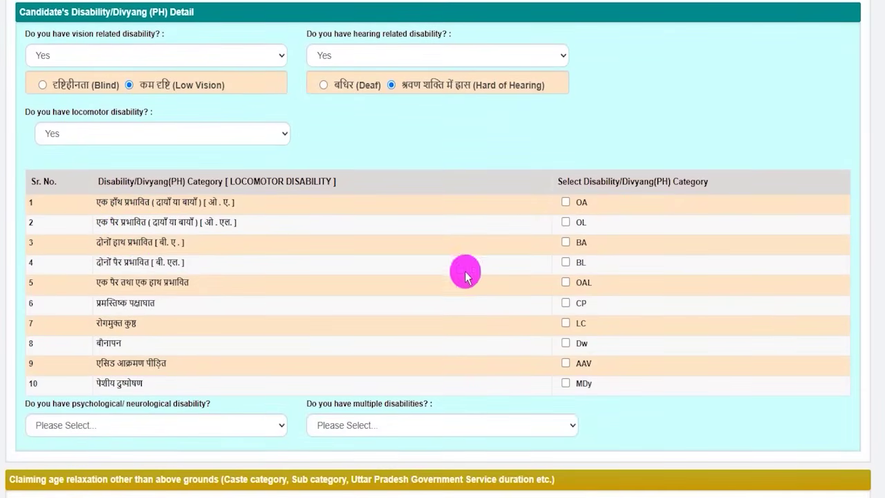
pyautogui.click(146, 142)
pyautogui.click(70, 172)
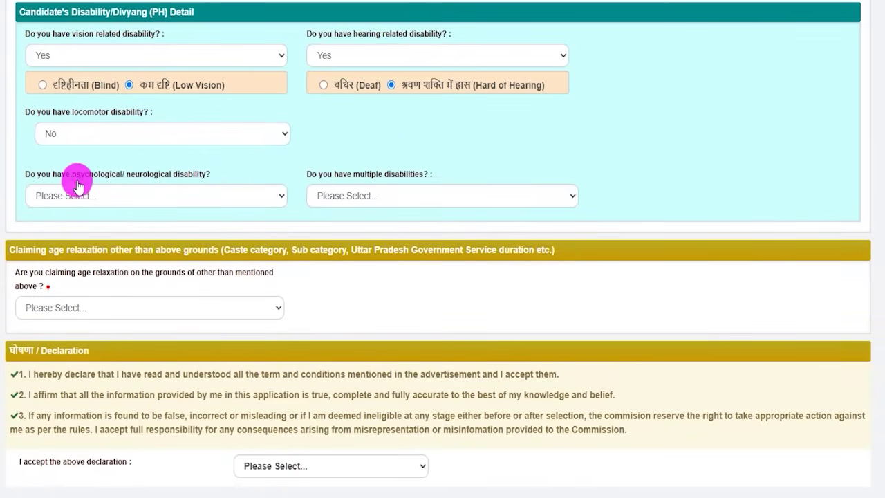
# Highlight the psychological/neurological disability question, try Yes to view its types, and set it to No
pyautogui.moveTo(80, 179); pyautogui.dragTo(159, 174)
pyautogui.click(134, 195)
pyautogui.click(53, 248)
pyautogui.click(114, 231)
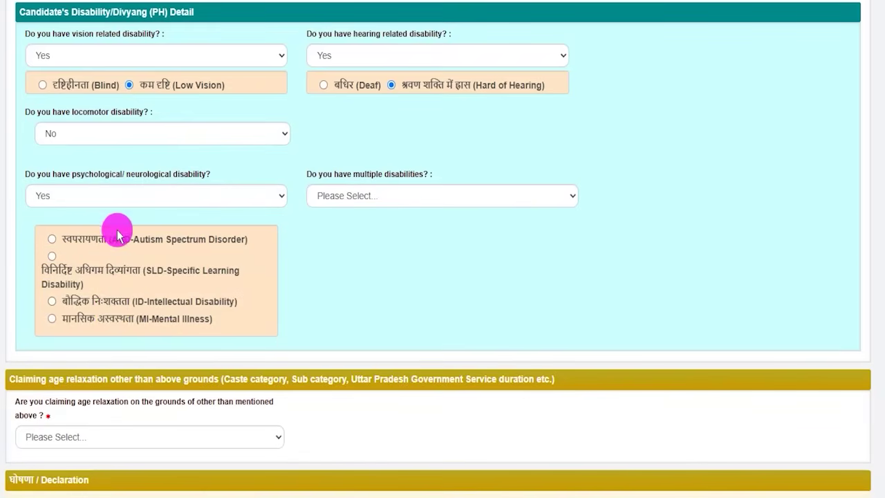
pyautogui.click(53, 197)
pyautogui.click(49, 237)
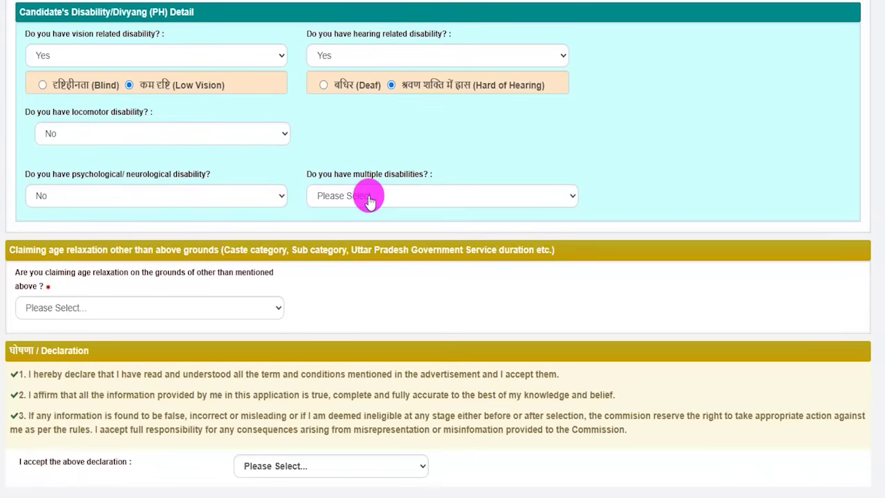
# Try Yes for multiple disabilities to view its option, and set the answer to No
pyautogui.click(369, 199)
pyautogui.click(323, 247)
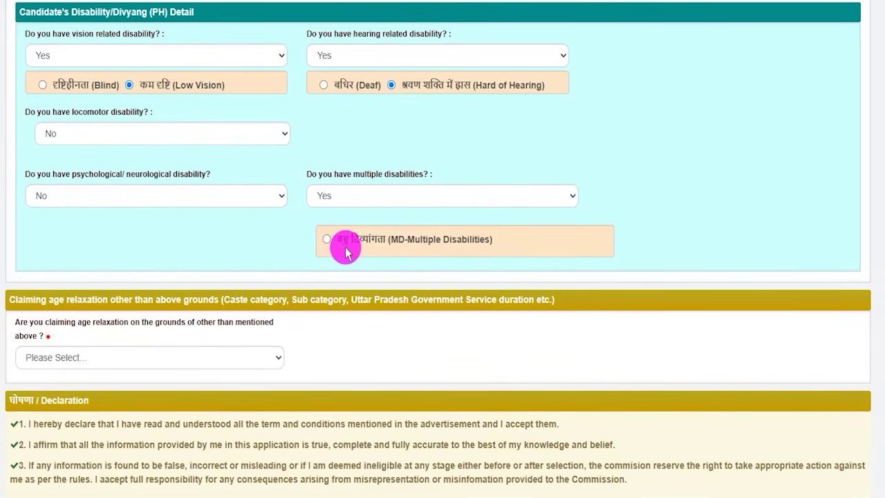
pyautogui.click(343, 201)
pyautogui.click(326, 232)
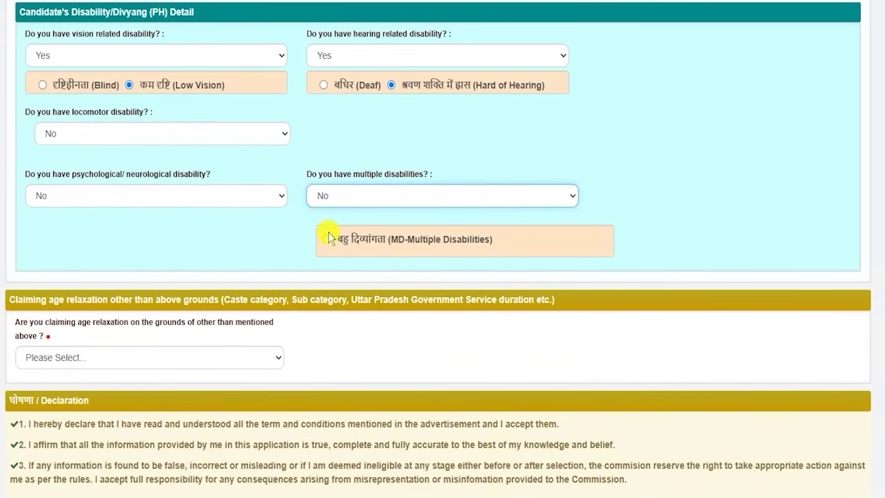
# Set the hearing related disability question to No
pyautogui.scroll(2, 307, 194)
pyautogui.scroll(-2, 303, 197)
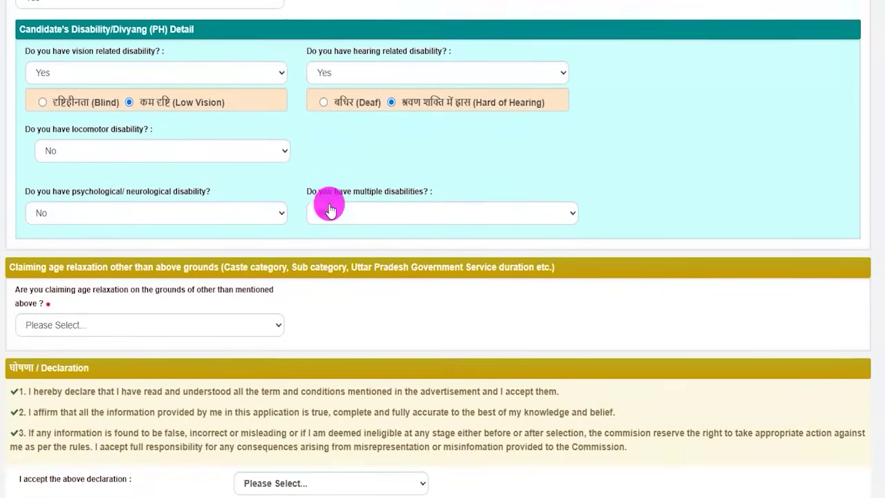
pyautogui.scroll(2, 328, 203)
pyautogui.click(332, 194)
pyautogui.click(328, 235)
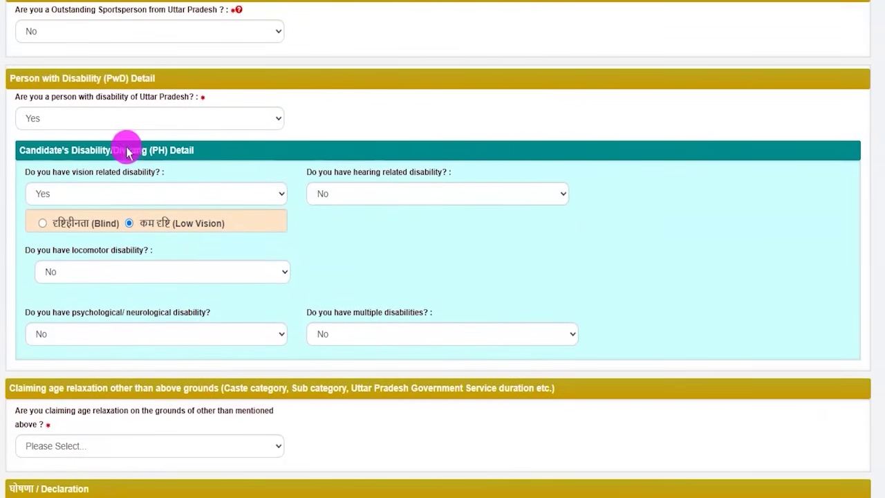
# Set the person with disability of Uttar Pradesh question to No
pyautogui.scroll(1, 127, 166)
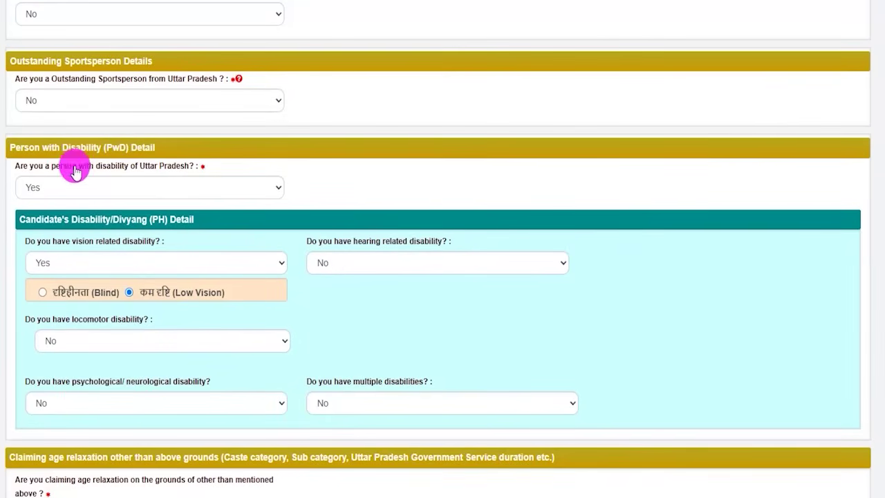
pyautogui.click(35, 186)
pyautogui.click(32, 225)
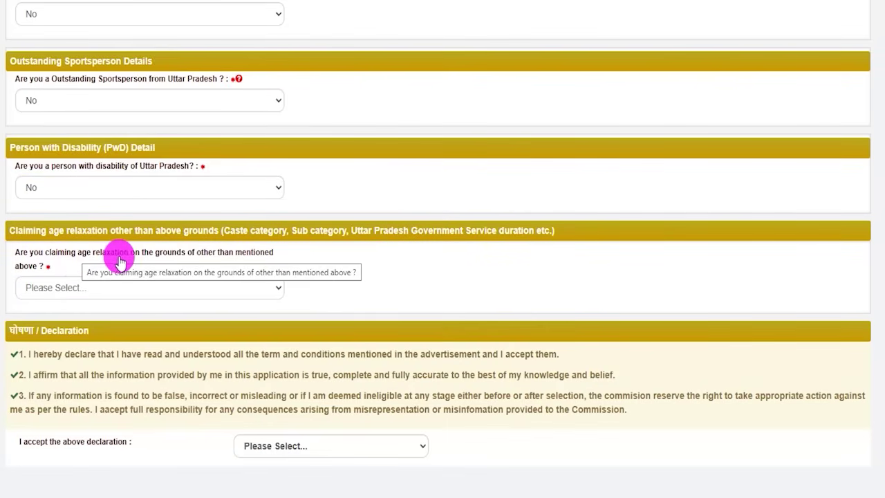
# Try claiming age relaxation on other grounds with Yes, selecting Court Order as the relaxation ground
pyautogui.click(78, 289)
pyautogui.click(46, 324)
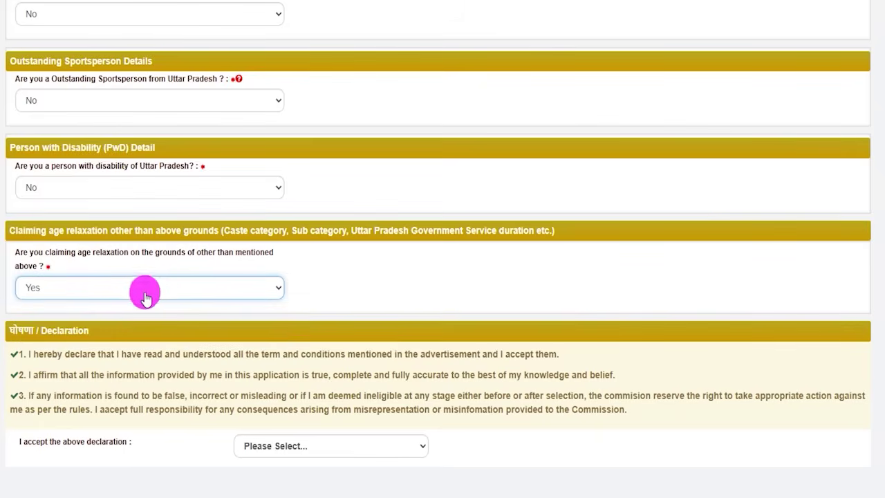
pyautogui.click(354, 289)
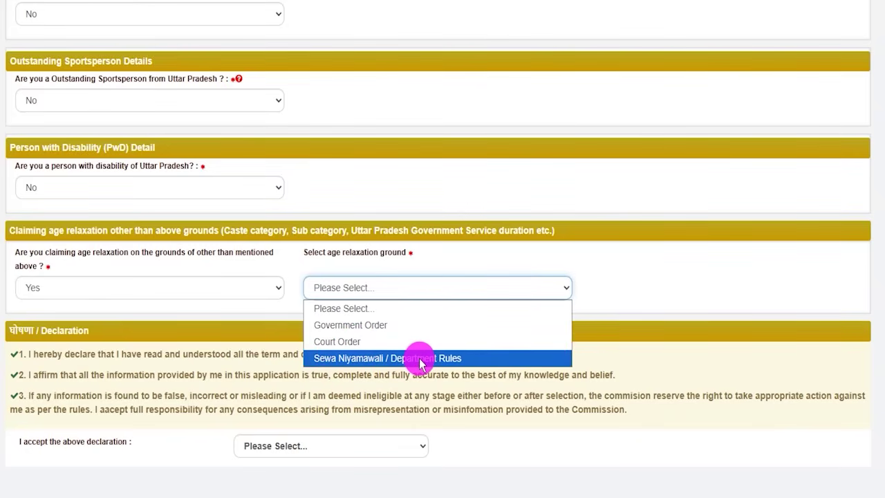
pyautogui.click(350, 341)
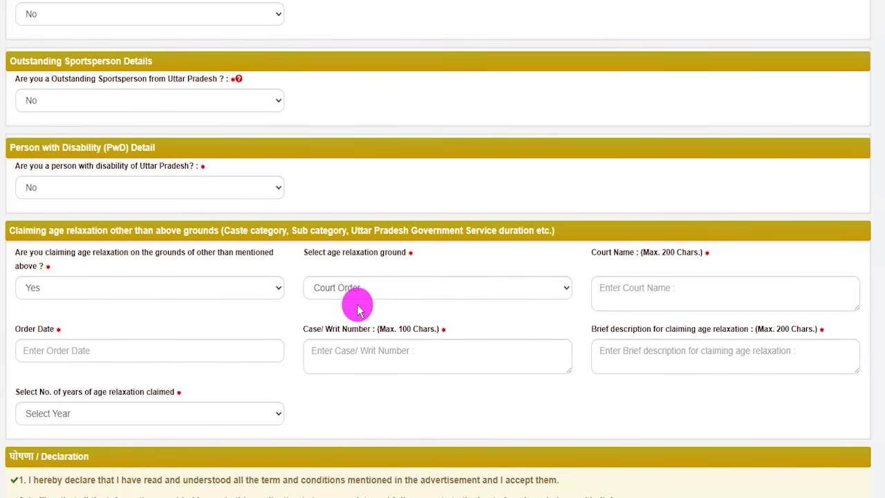
# Set the age relaxation claim on other grounds to No and accept the declaration with Yes
pyautogui.click(88, 290)
pyautogui.click(40, 340)
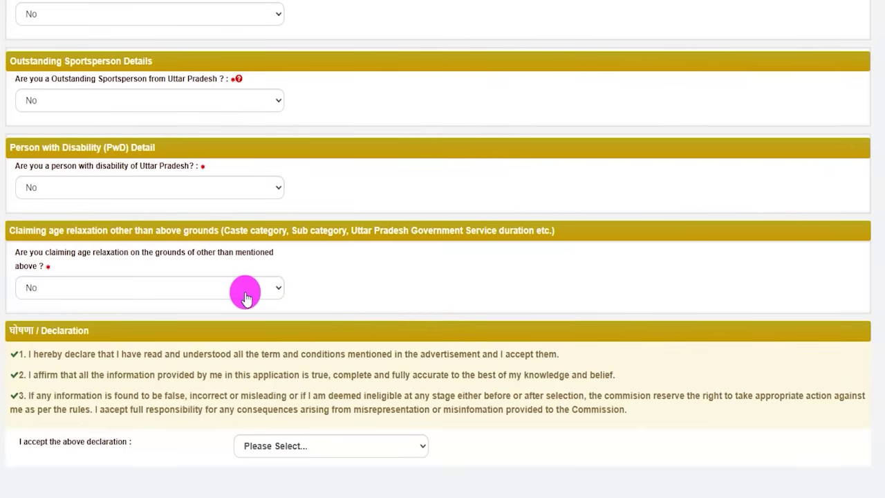
pyautogui.scroll(-1, 124, 320)
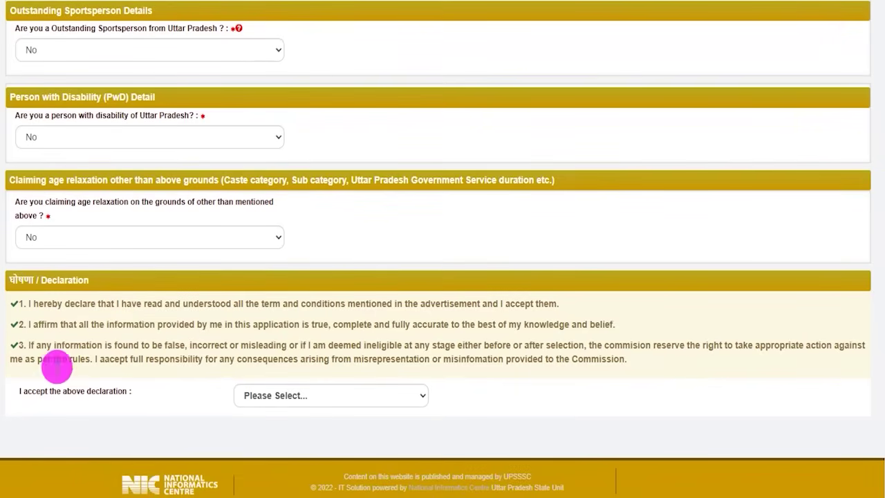
pyautogui.click(257, 401)
pyautogui.click(253, 445)
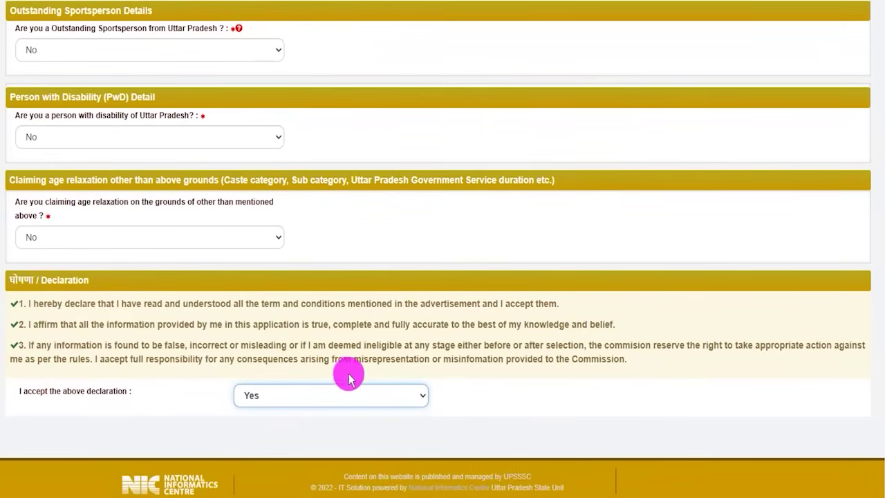
# Mark the verification code, its entry field and the Submit option with pen strokes
pyautogui.scroll(-1, 371, 350)
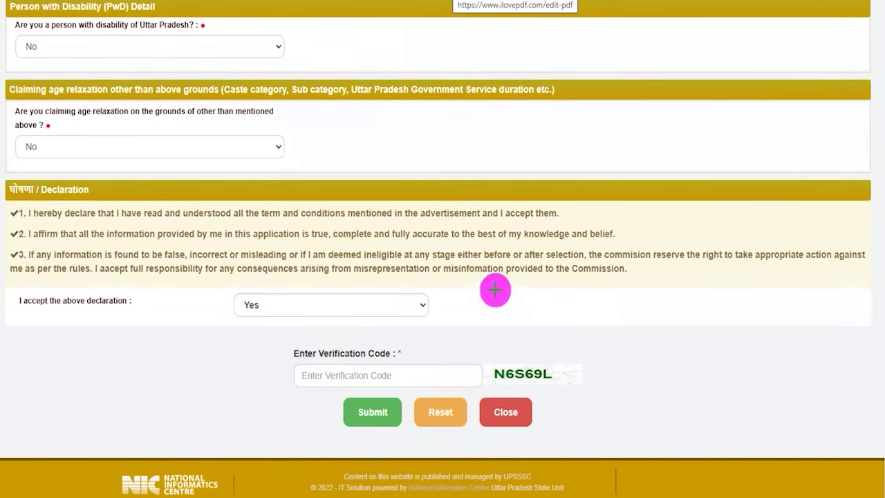
pyautogui.moveTo(543, 362); pyautogui.dragTo(571, 330)
pyautogui.moveTo(302, 375); pyautogui.dragTo(362, 375)
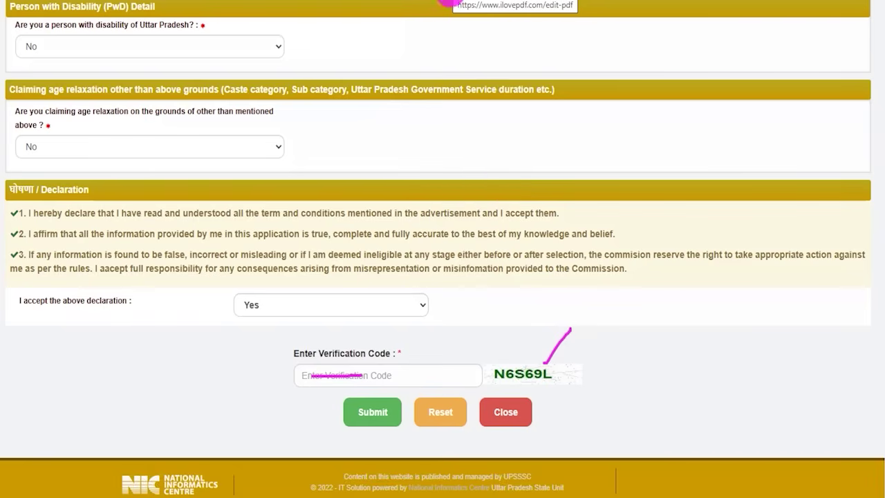
pyautogui.moveTo(198, 411); pyautogui.dragTo(337, 412)
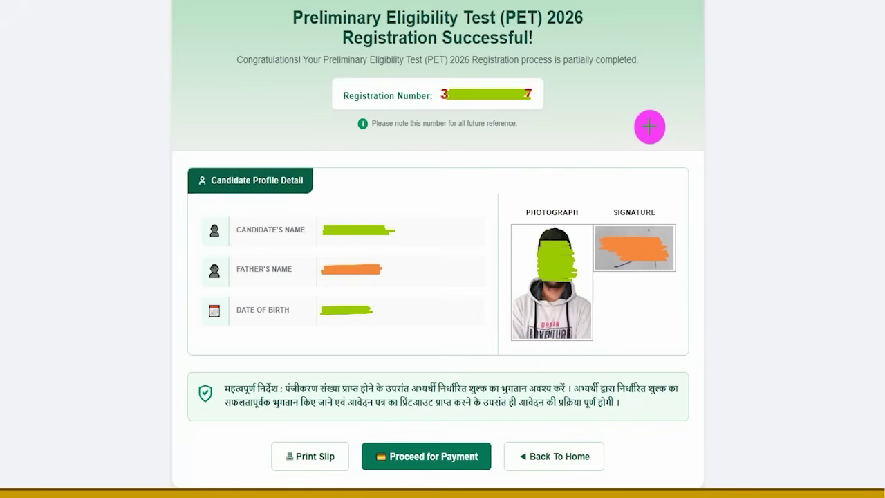
# Mark the registration success heading, the registration number, Print Slip and Proceed for Payment with pen strokes
pyautogui.moveTo(598, 34); pyautogui.dragTo(628, 10)
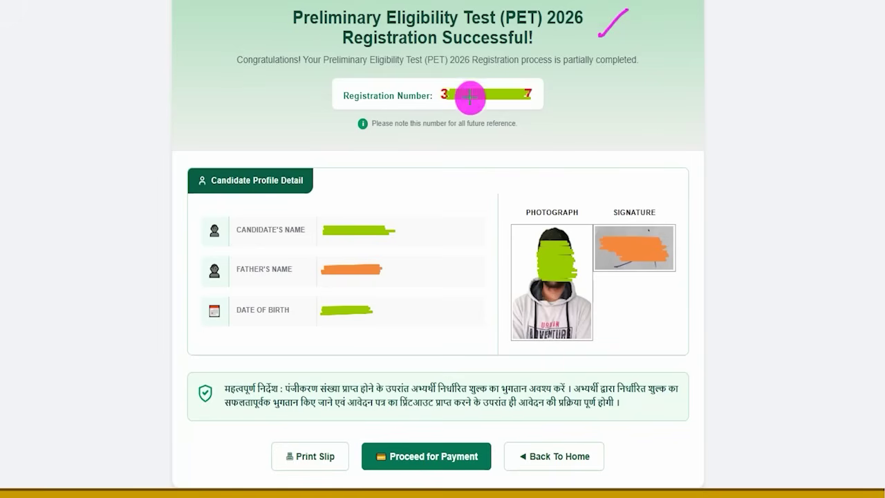
pyautogui.moveTo(434, 78)
pyautogui.mouseDown()
pyautogui.moveTo(525, 93)
pyautogui.moveTo(538, 109)
pyautogui.mouseUp()
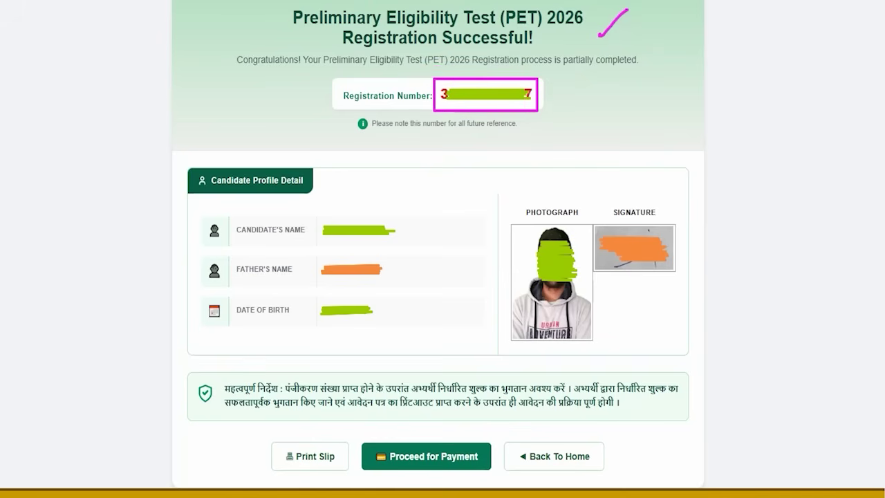
pyautogui.moveTo(547, 95); pyautogui.dragTo(591, 64)
pyautogui.moveTo(246, 430)
pyautogui.mouseDown()
pyautogui.moveTo(345, 446)
pyautogui.moveTo(352, 477)
pyautogui.mouseUp()
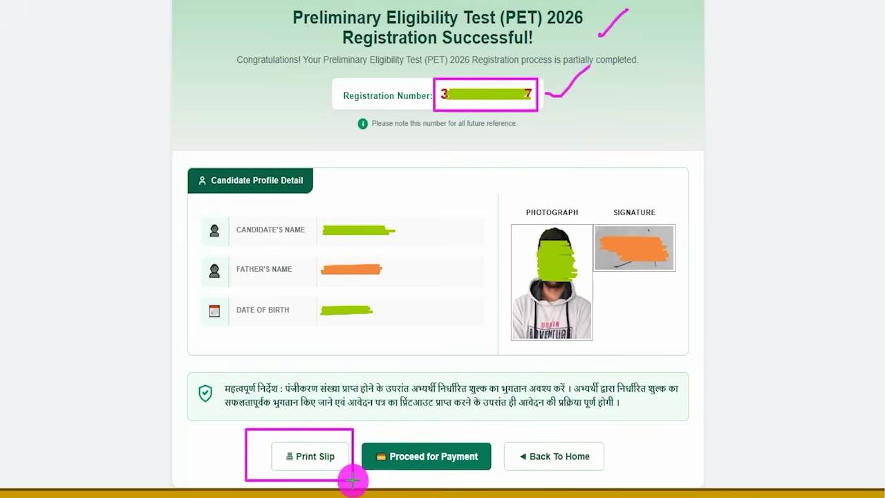
pyautogui.moveTo(353, 478); pyautogui.dragTo(353, 480)
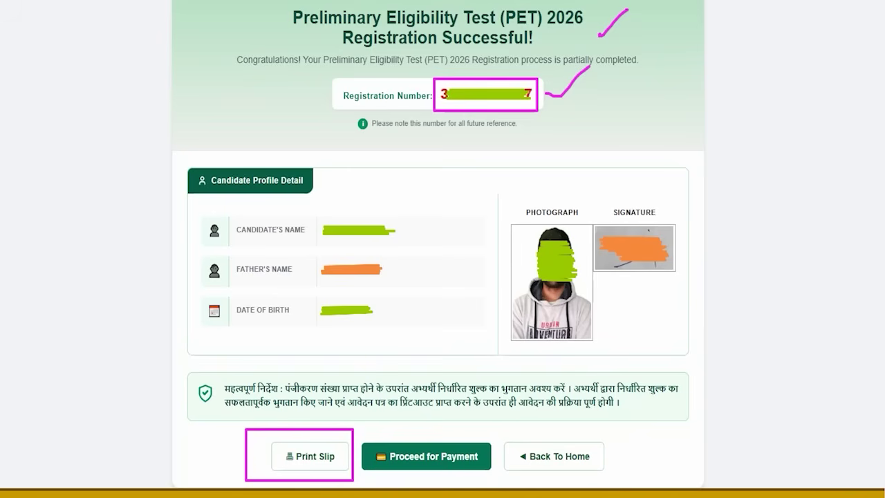
pyautogui.moveTo(569, 115); pyautogui.dragTo(596, 94)
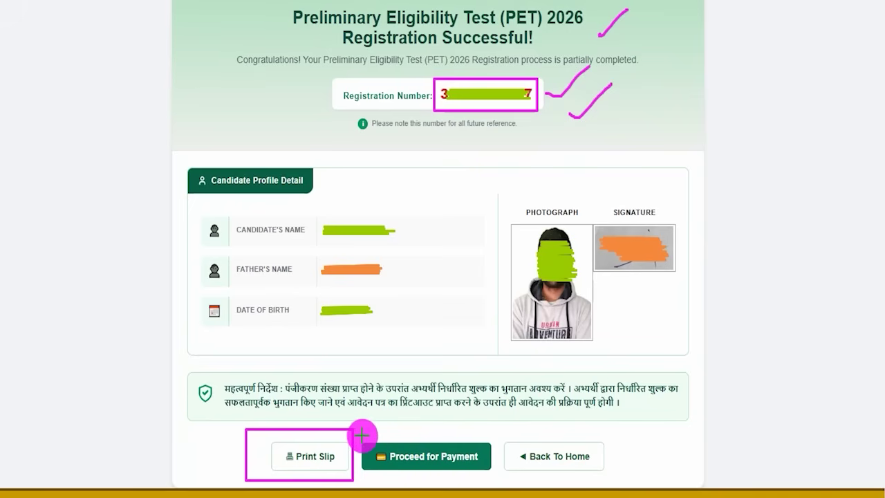
pyautogui.moveTo(359, 434)
pyautogui.mouseDown()
pyautogui.moveTo(484, 457)
pyautogui.moveTo(495, 475)
pyautogui.mouseUp()
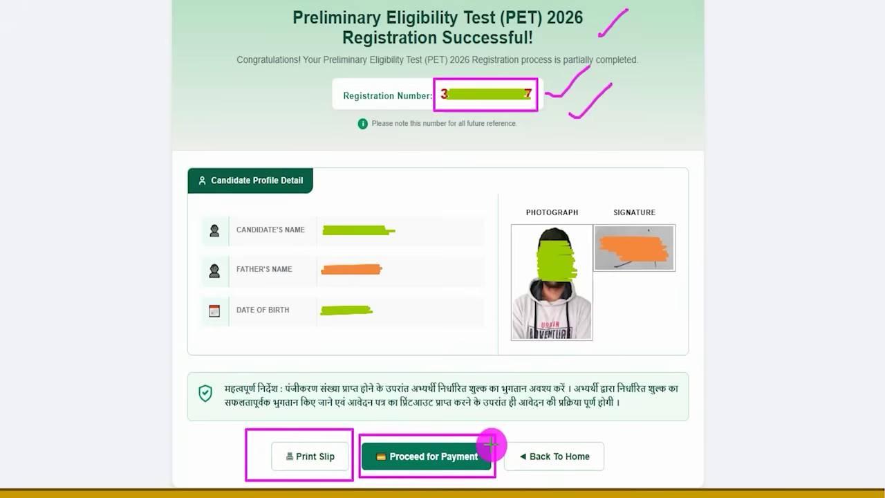
pyautogui.moveTo(491, 445); pyautogui.dragTo(525, 403)
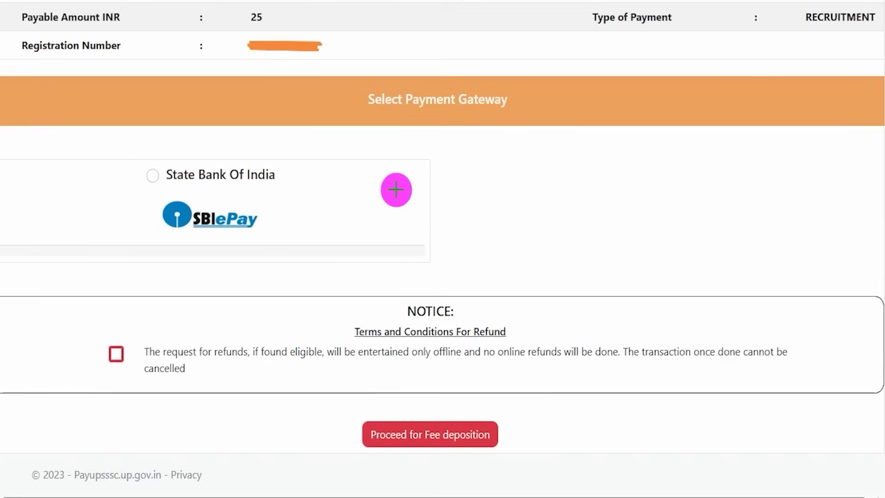
# Mark the payment gateway heading, State Bank Of India, the refund terms checkbox and Proceed for Fee deposition with ticks and an arrow
pyautogui.moveTo(512, 111); pyautogui.dragTo(566, 63)
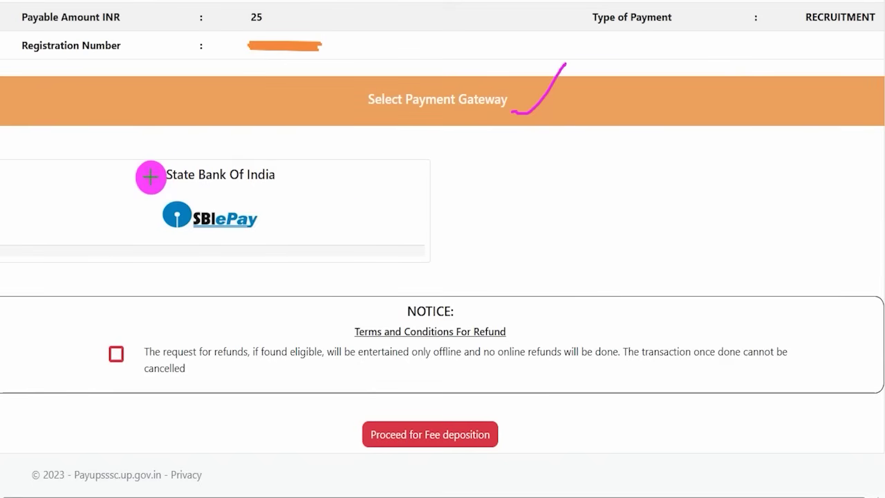
pyautogui.moveTo(151, 177); pyautogui.dragTo(191, 134)
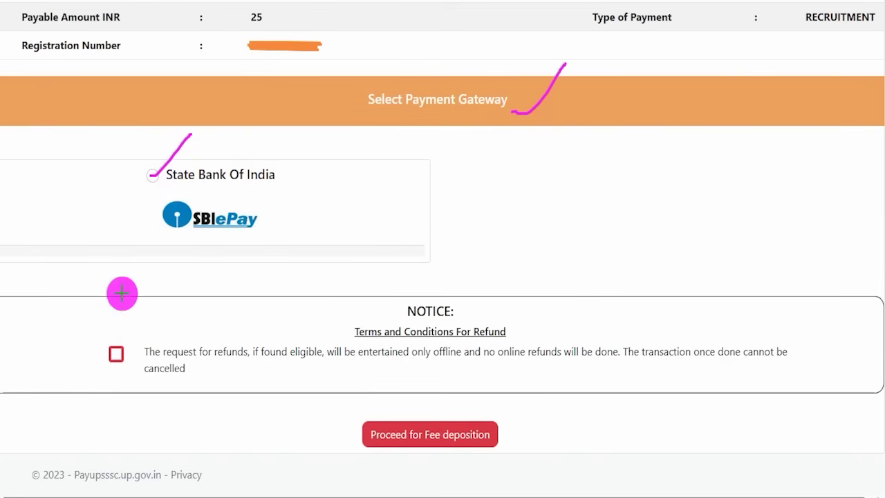
pyautogui.moveTo(110, 356); pyautogui.dragTo(149, 316)
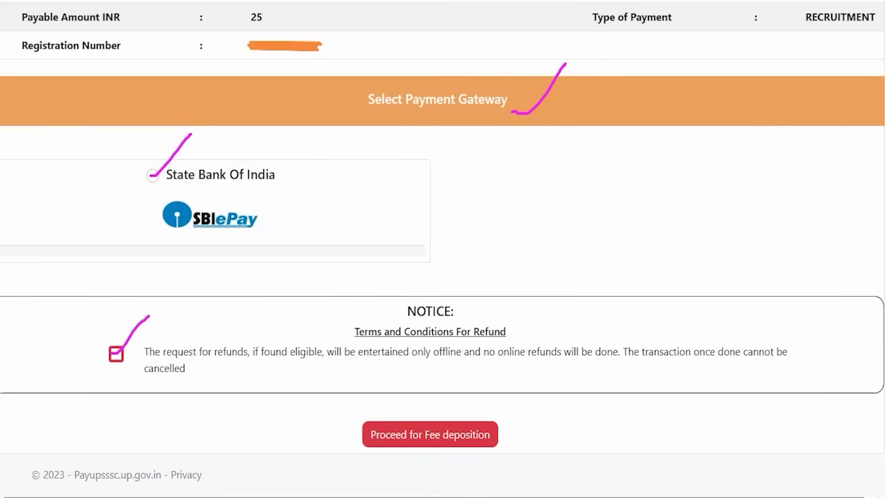
pyautogui.moveTo(187, 424); pyautogui.dragTo(356, 433)
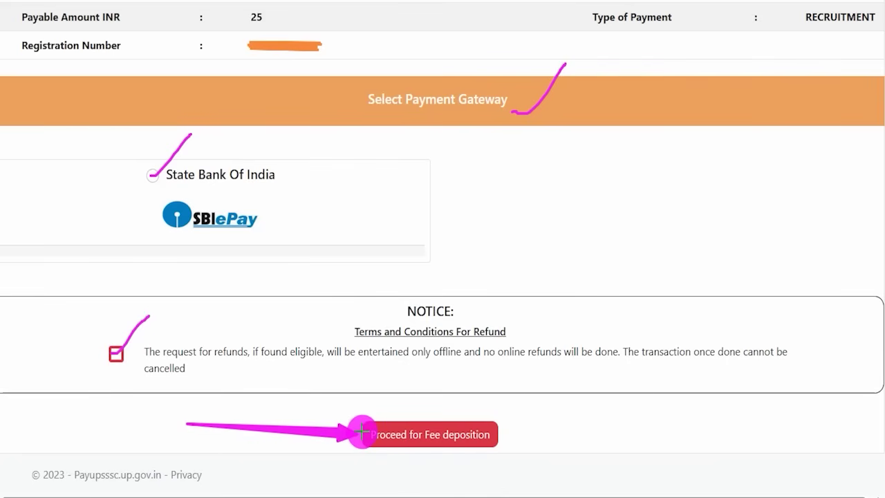
pyautogui.click(362, 433)
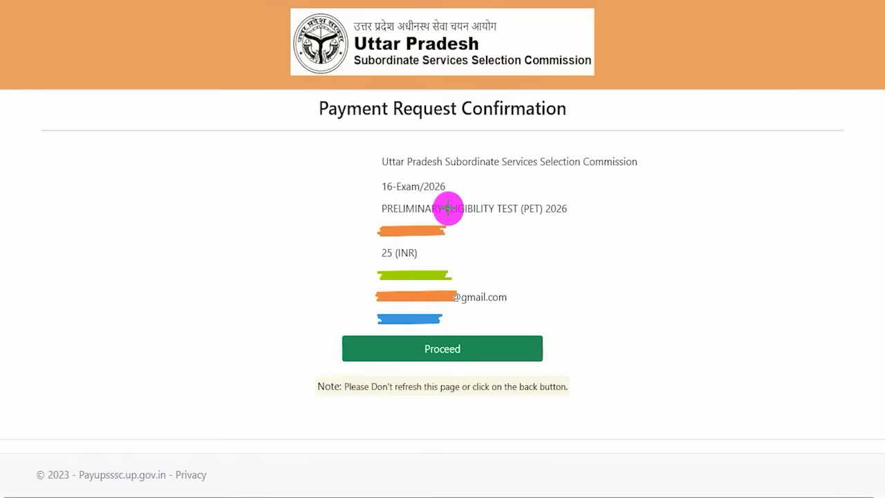
# Tick the PET 2026 details on the payment request confirmation and frame the Proceed option
pyautogui.moveTo(537, 237); pyautogui.dragTo(581, 195)
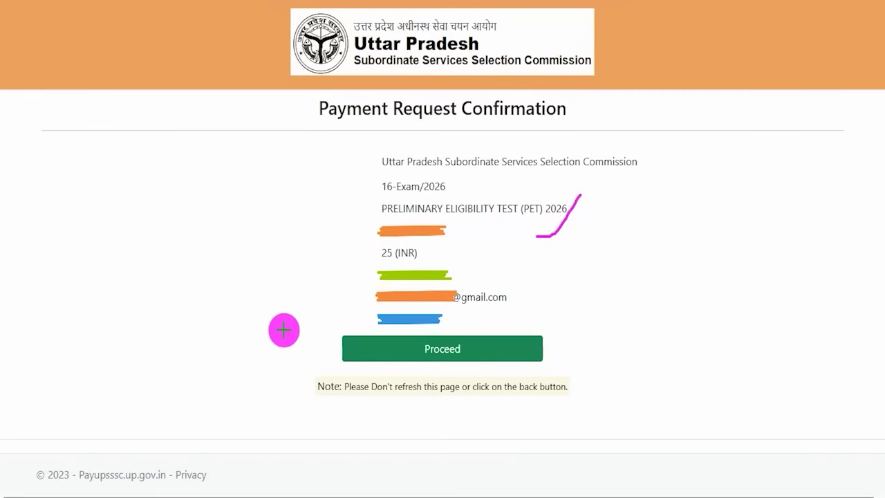
pyautogui.moveTo(280, 332)
pyautogui.mouseDown()
pyautogui.moveTo(569, 355)
pyautogui.moveTo(581, 377)
pyautogui.mouseUp()
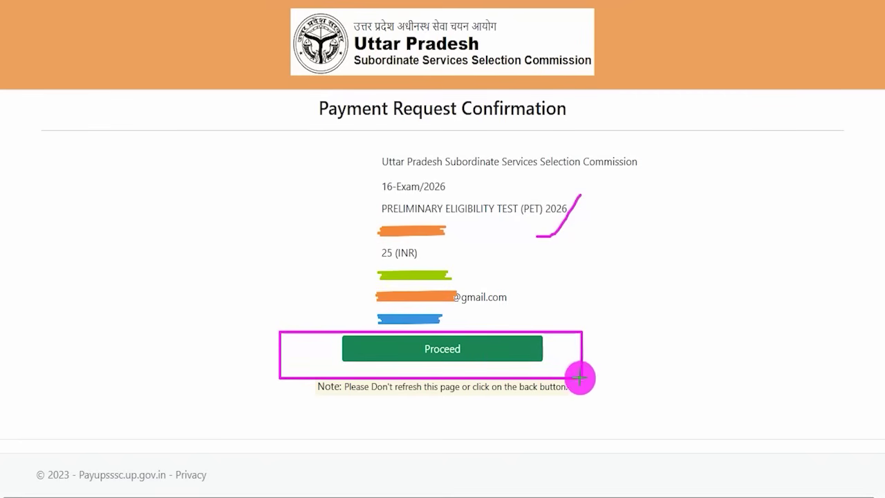
pyautogui.click(502, 353)
# Tick the SBI ePay header and each payment method from Debit/Credit/Prepaid Cards to SBI Branch Payment
pyautogui.moveTo(314, 102); pyautogui.dragTo(366, 57)
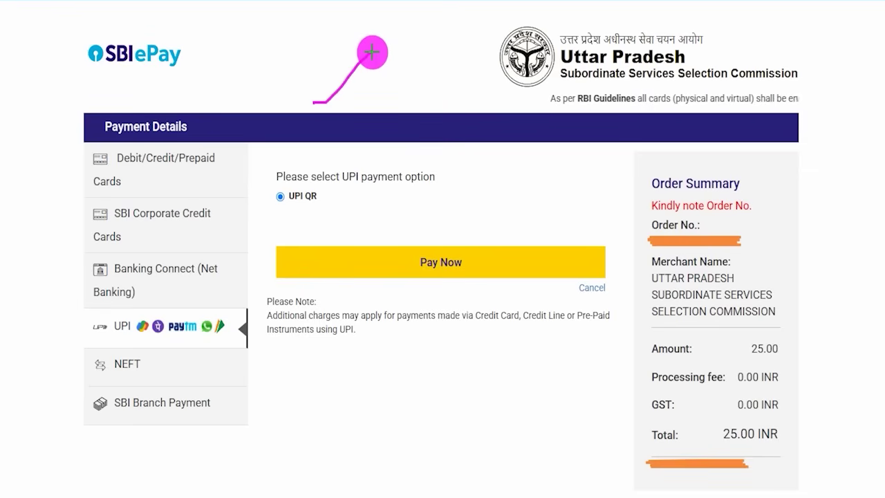
pyautogui.moveTo(217, 163); pyautogui.dragTo(243, 140)
pyautogui.moveTo(220, 217); pyautogui.dragTo(236, 199)
pyautogui.moveTo(210, 264); pyautogui.dragTo(241, 245)
pyautogui.moveTo(187, 324); pyautogui.dragTo(210, 303)
pyautogui.moveTo(168, 358); pyautogui.dragTo(198, 347)
pyautogui.moveTo(203, 412); pyautogui.dragTo(218, 403)
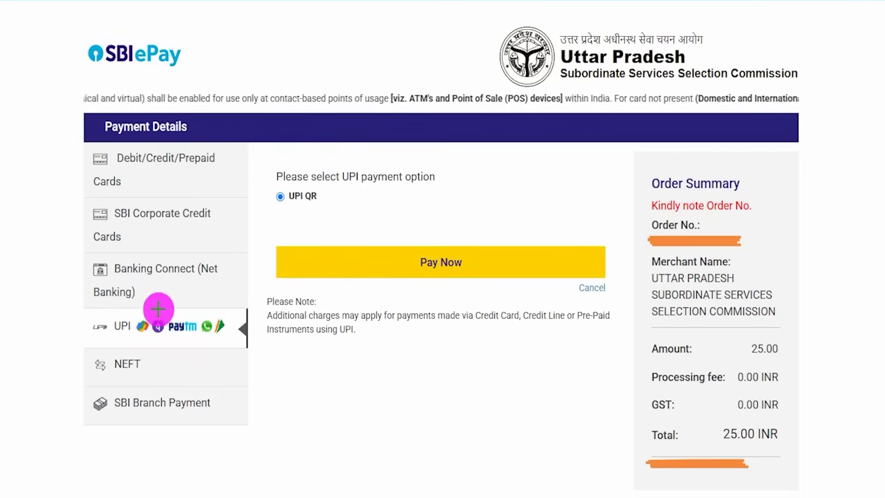
# Frame the UPI method, tick UPI QR, point an arrow at Pay Now, and tick beside the payment QR code
pyautogui.moveTo(83, 307); pyautogui.dragTo(248, 348)
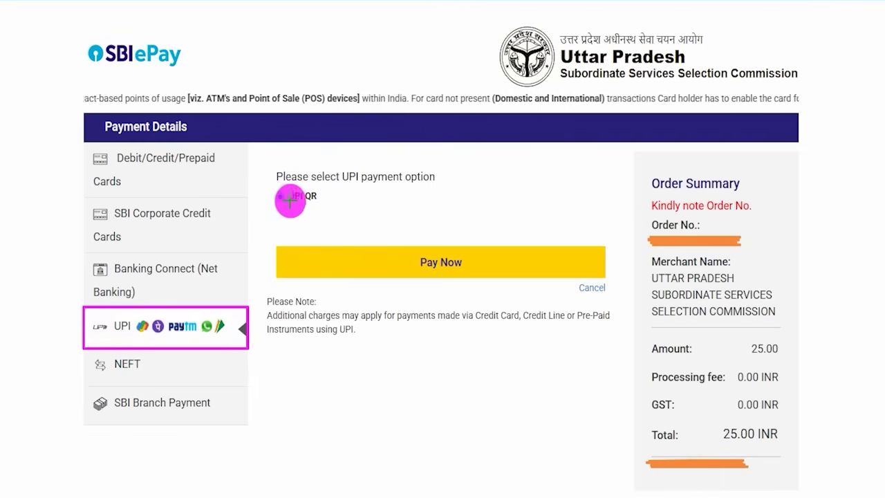
pyautogui.moveTo(279, 206); pyautogui.dragTo(318, 175)
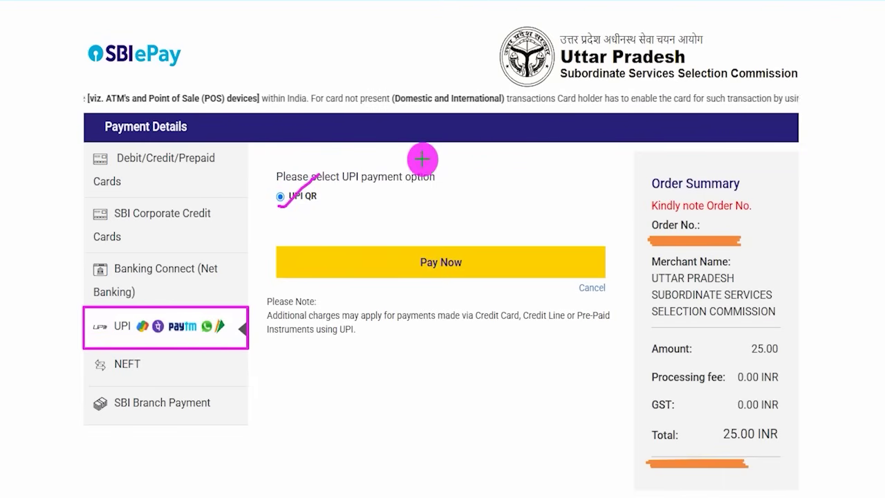
pyautogui.moveTo(519, 153)
pyautogui.mouseDown()
pyautogui.moveTo(468, 224)
pyautogui.moveTo(462, 250)
pyautogui.mouseUp()
pyautogui.click(462, 253)
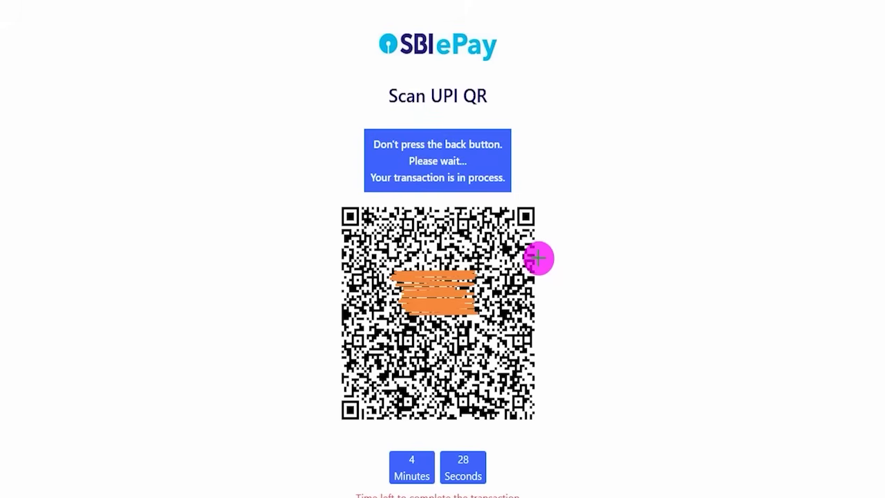
pyautogui.moveTo(540, 256); pyautogui.dragTo(591, 197)
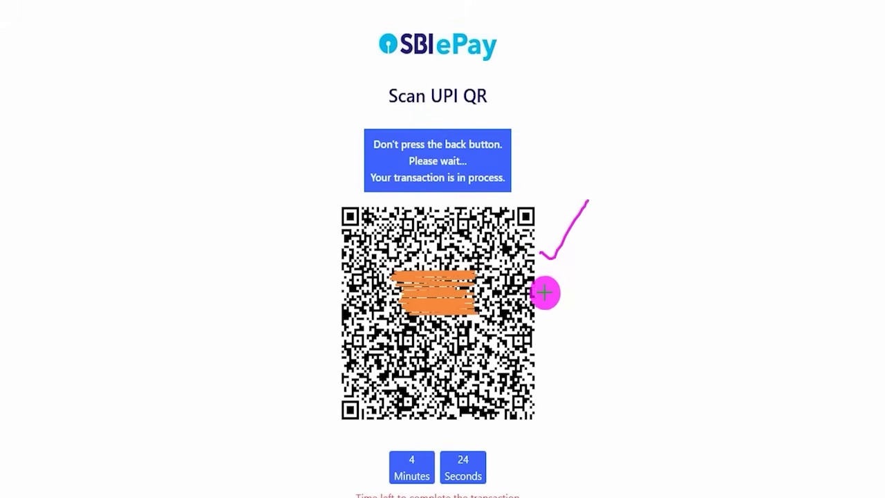
pyautogui.moveTo(546, 284); pyautogui.dragTo(594, 232)
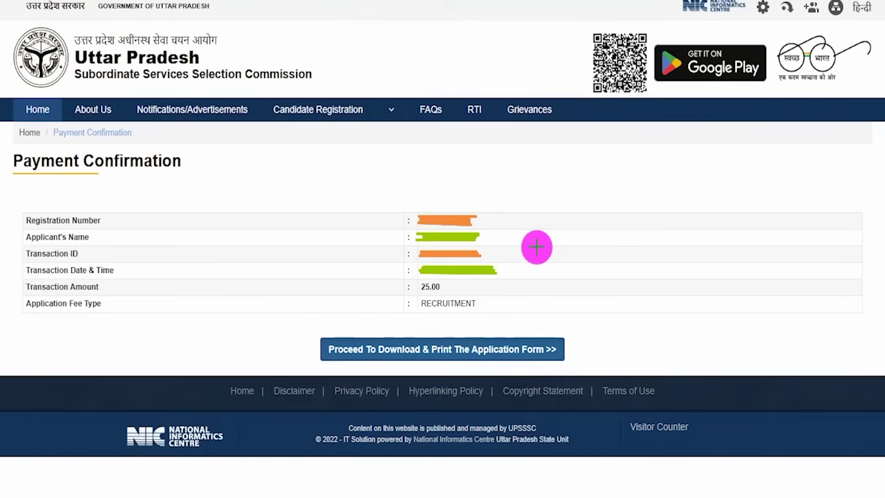
# Tick the payment confirmation details and point an arrow at Proceed To Download & Print The Application Form
pyautogui.moveTo(509, 224); pyautogui.dragTo(547, 184)
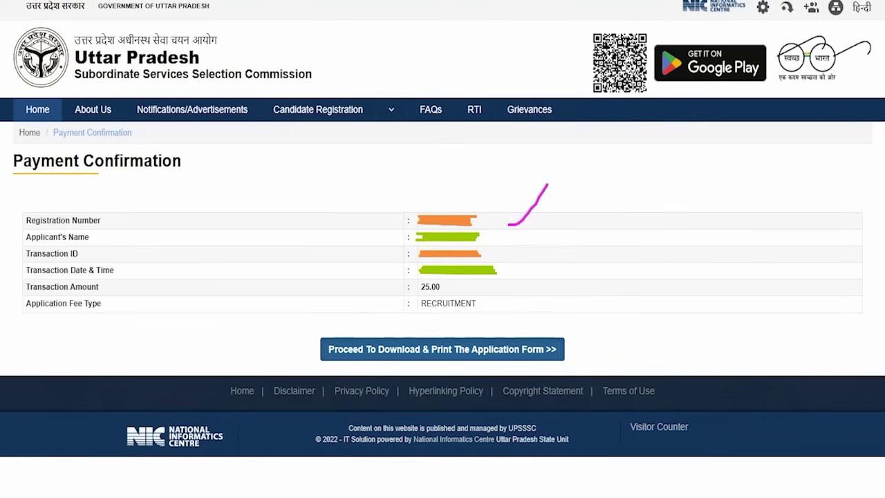
pyautogui.moveTo(629, 207); pyautogui.dragTo(527, 335)
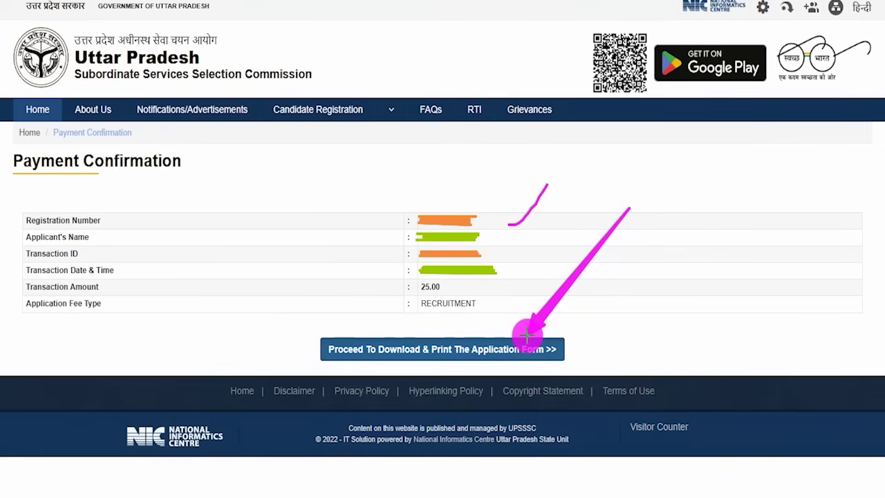
pyautogui.click(524, 337)
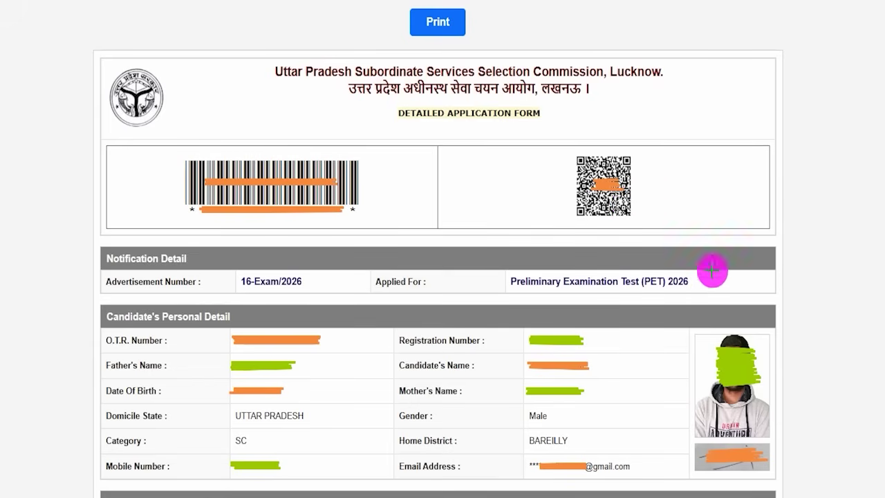
# Mark the applied exam, registration number and candidate's name on the detailed application form, and highlight Print with a frame and arrow
pyautogui.moveTo(698, 288); pyautogui.dragTo(745, 239)
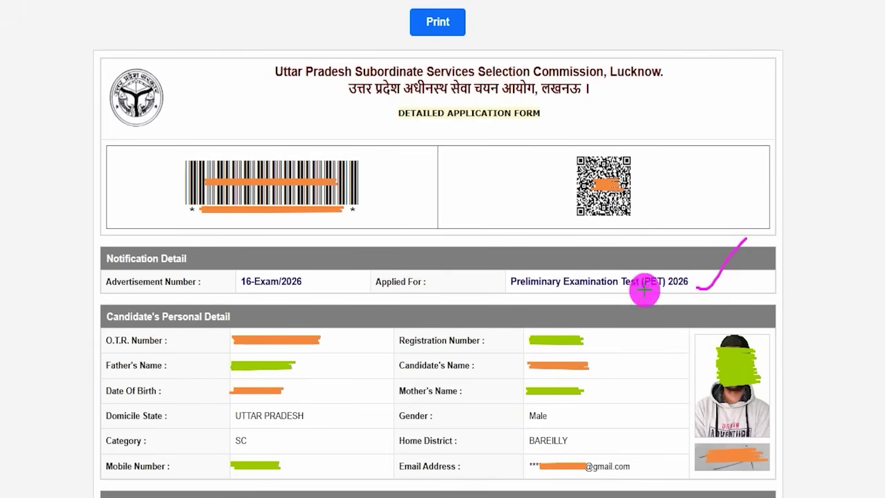
pyautogui.moveTo(408, 349); pyautogui.dragTo(442, 329)
pyautogui.moveTo(430, 369); pyautogui.dragTo(453, 361)
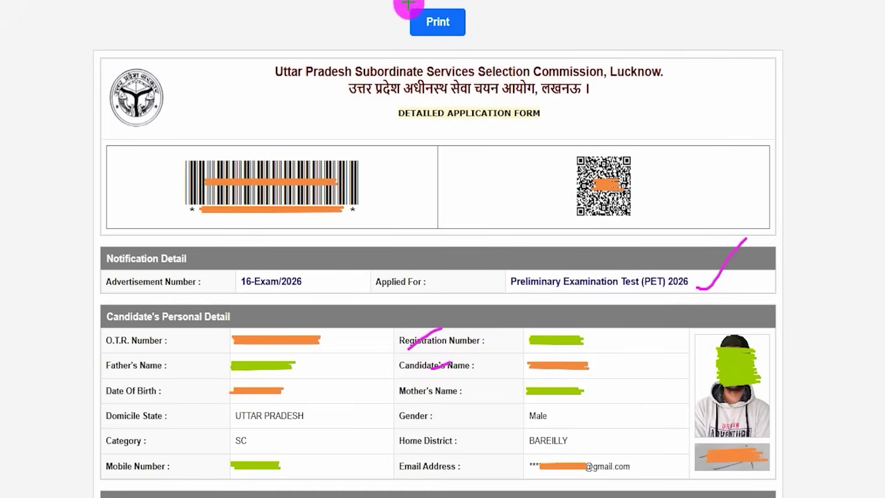
pyautogui.moveTo(393, 2)
pyautogui.mouseDown()
pyautogui.moveTo(474, 24)
pyautogui.moveTo(477, 40)
pyautogui.mouseUp()
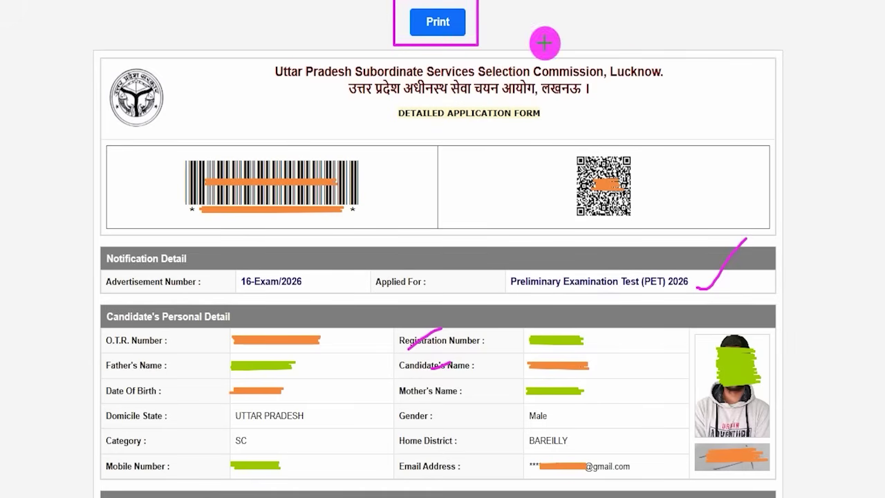
pyautogui.moveTo(628, 32); pyautogui.dragTo(492, 30)
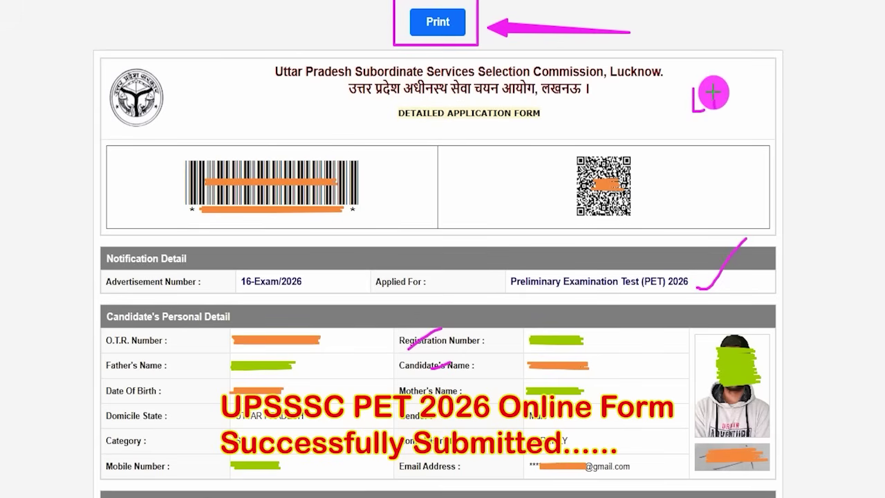
# Handwrite "Like" with a double underline near the form's heading and add a tick beside the barcode
pyautogui.moveTo(723, 94)
pyautogui.mouseDown()
pyautogui.moveTo(737, 92)
pyautogui.moveTo(714, 124)
pyautogui.moveTo(744, 119)
pyautogui.mouseUp()
pyautogui.moveTo(691, 132); pyautogui.dragTo(762, 128)
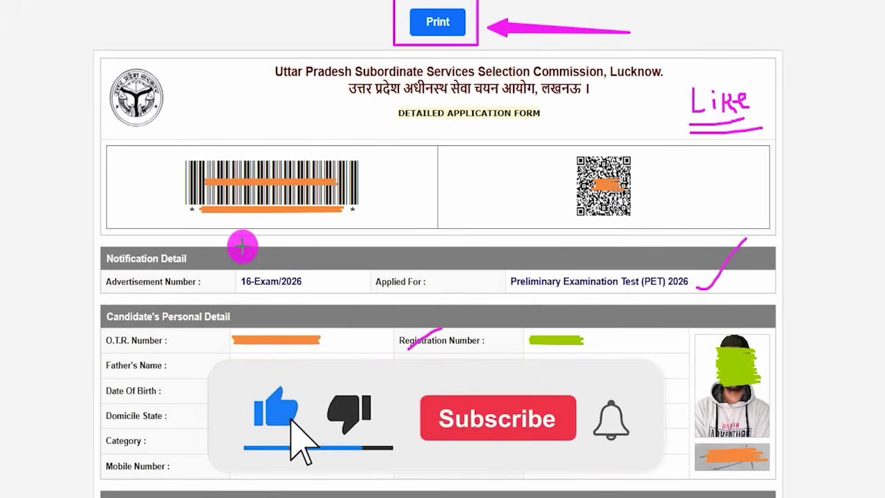
pyautogui.moveTo(420, 230); pyautogui.dragTo(480, 178)
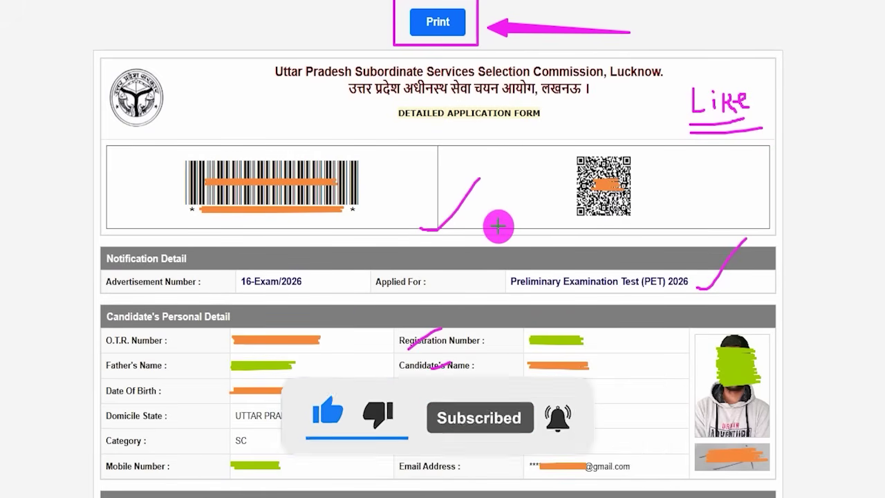